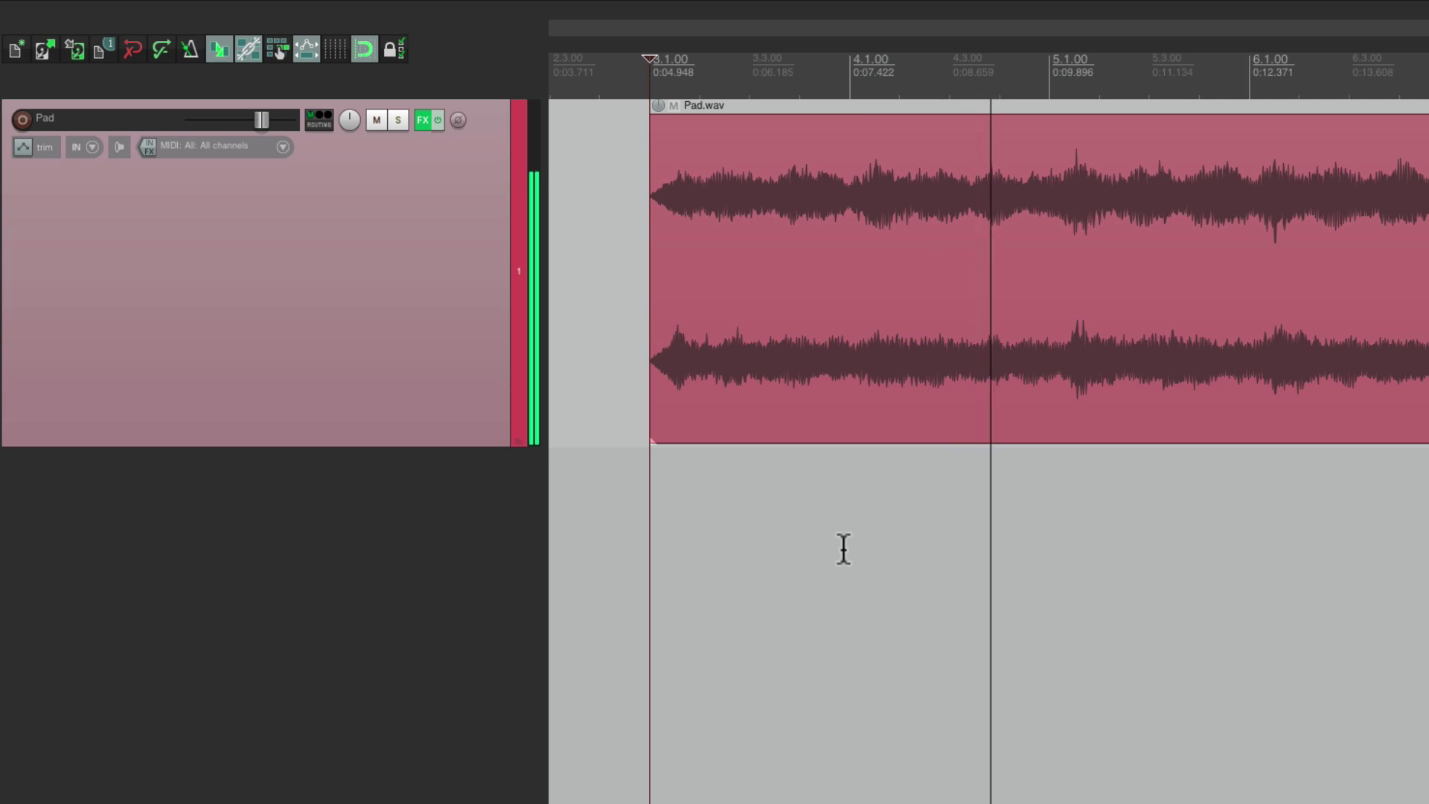
Step: Stop playback, select the Pad track and draw a freehand curve across measures 3 and 4 on its volume envelope
key("space")
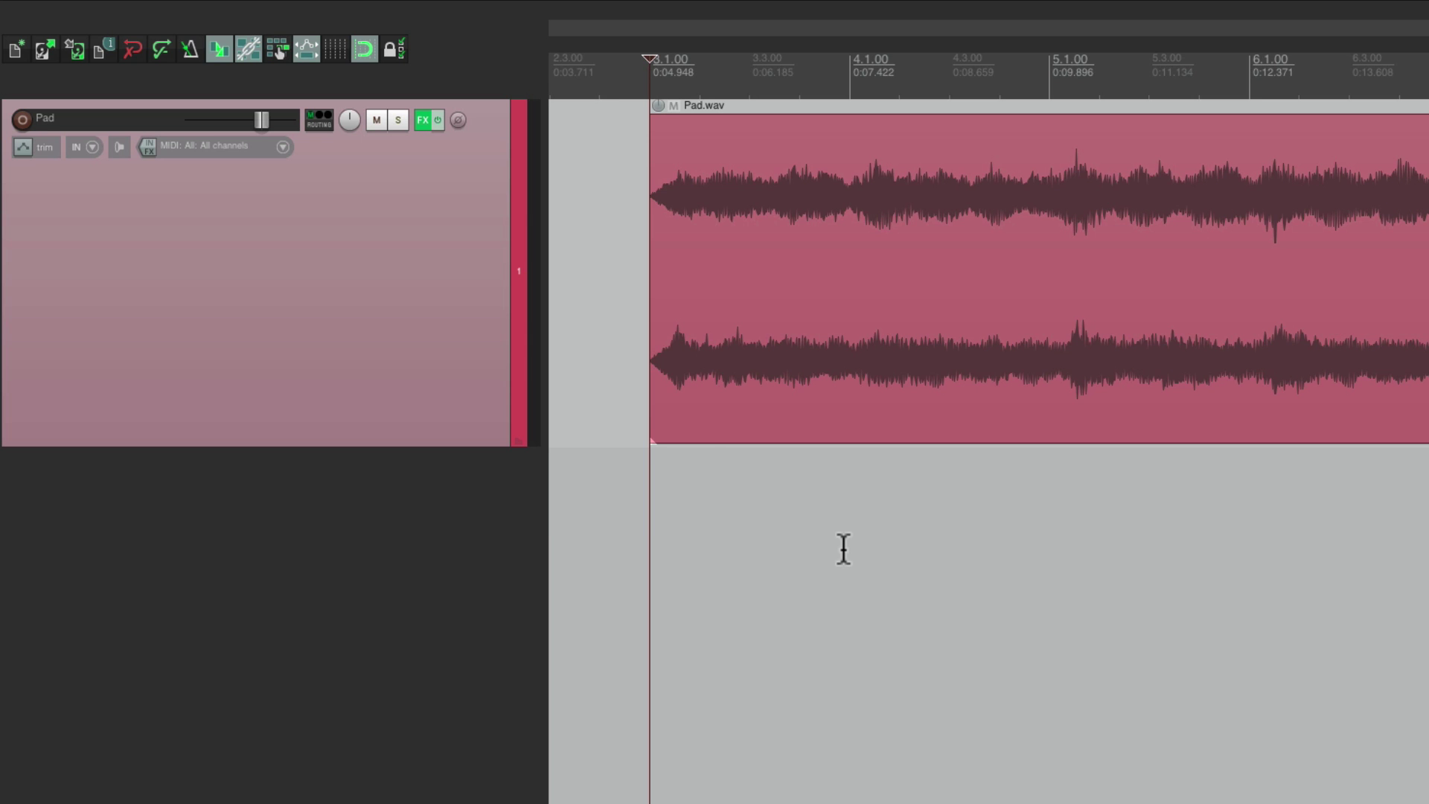
left_click(365, 337)
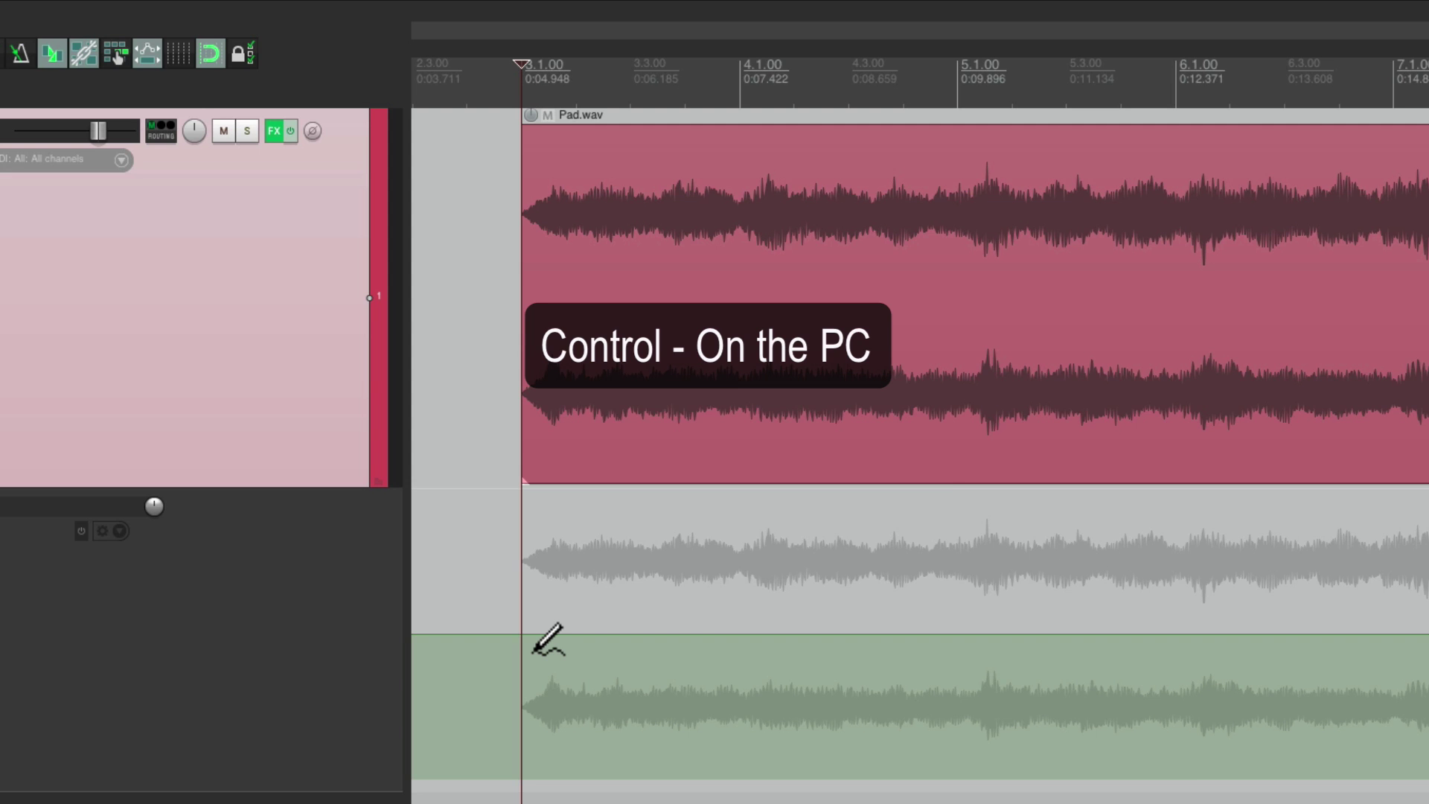
left_click(561, 644, "ctrl")
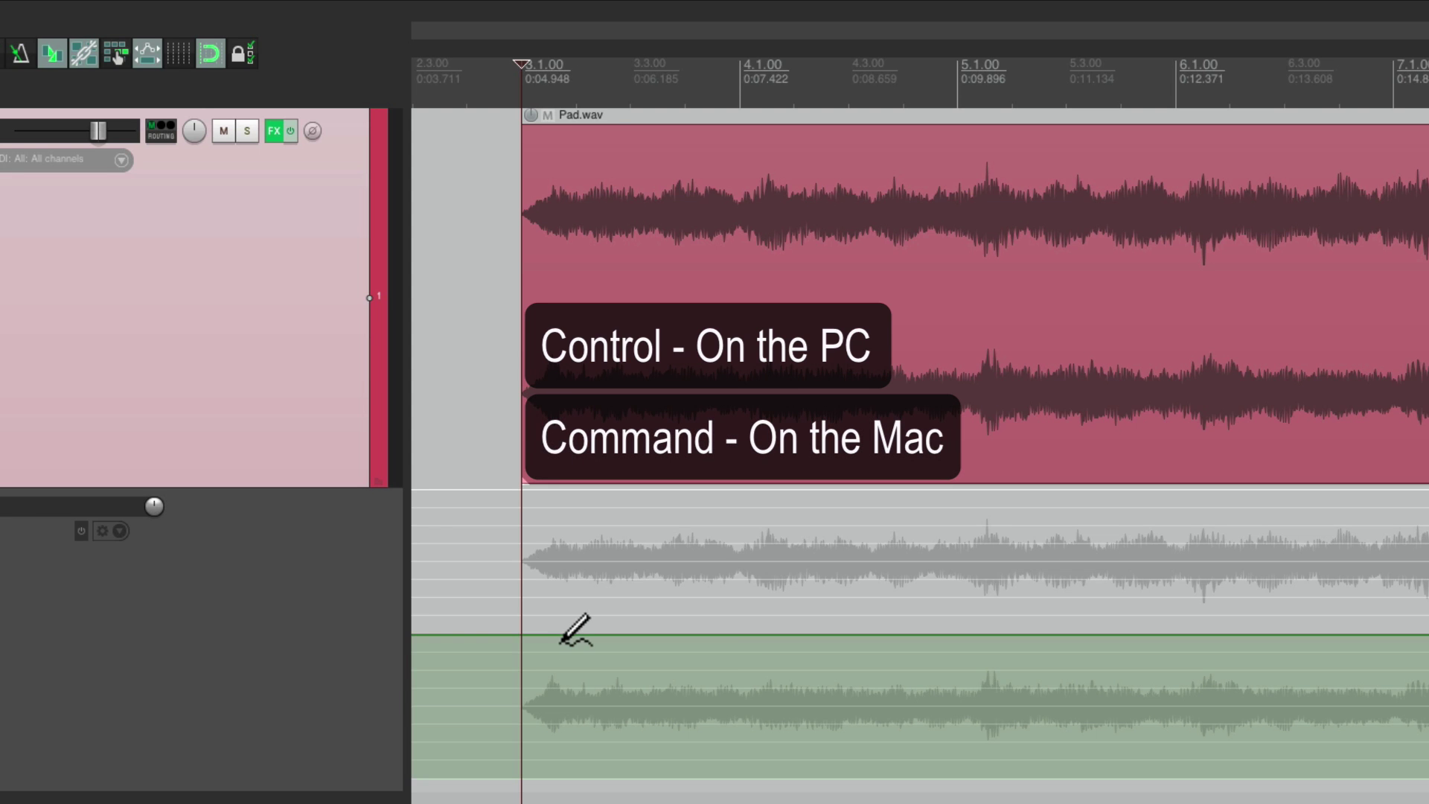
mouse_move(560, 645)
left_mouse_down()
mouse_move(730, 596)
mouse_move(926, 595)
left_mouse_up()
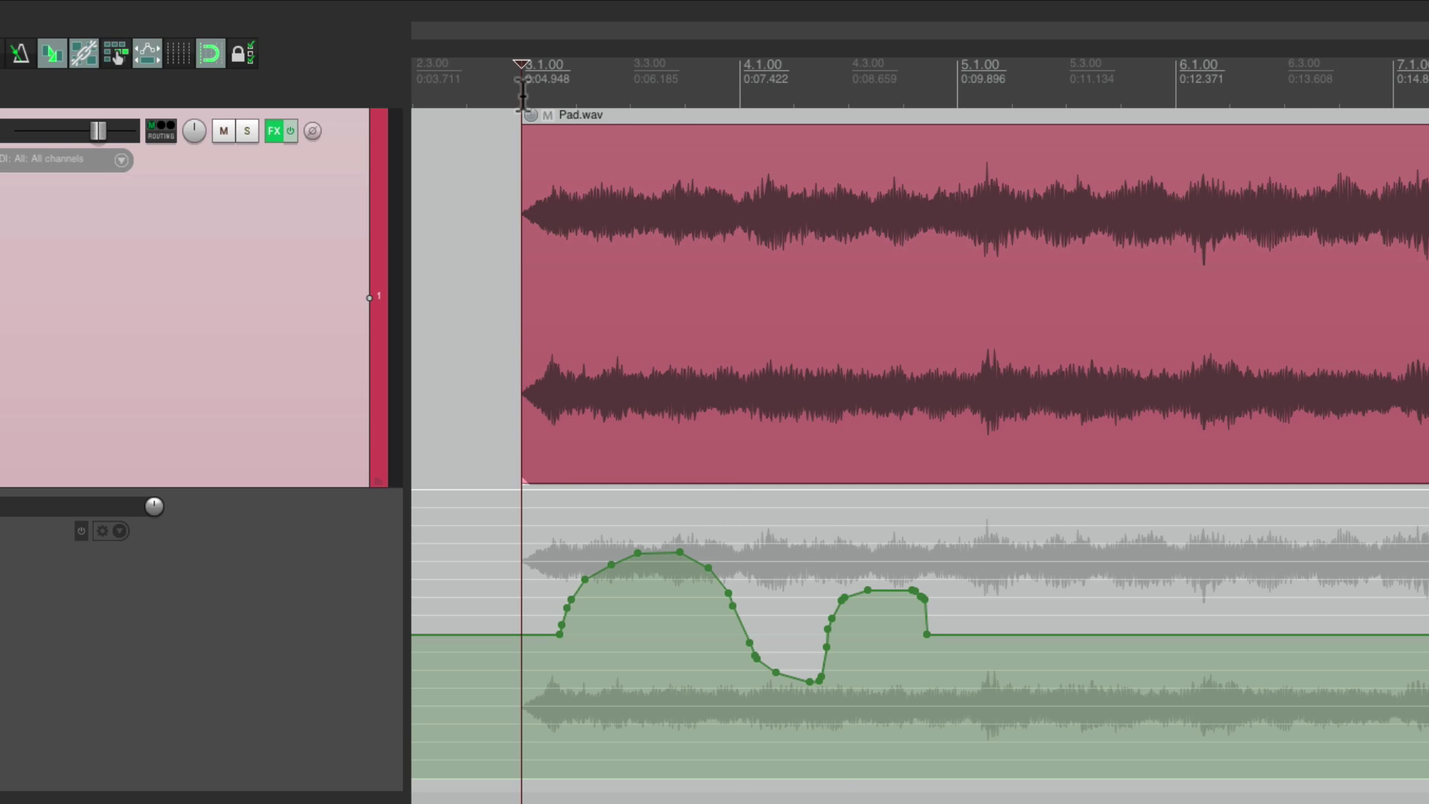
Step: Make a time selection from 3.1.00 to 5.1.00 and create a new automation item there on the volume envelope
left_click_drag(523, 89, 959, 86)
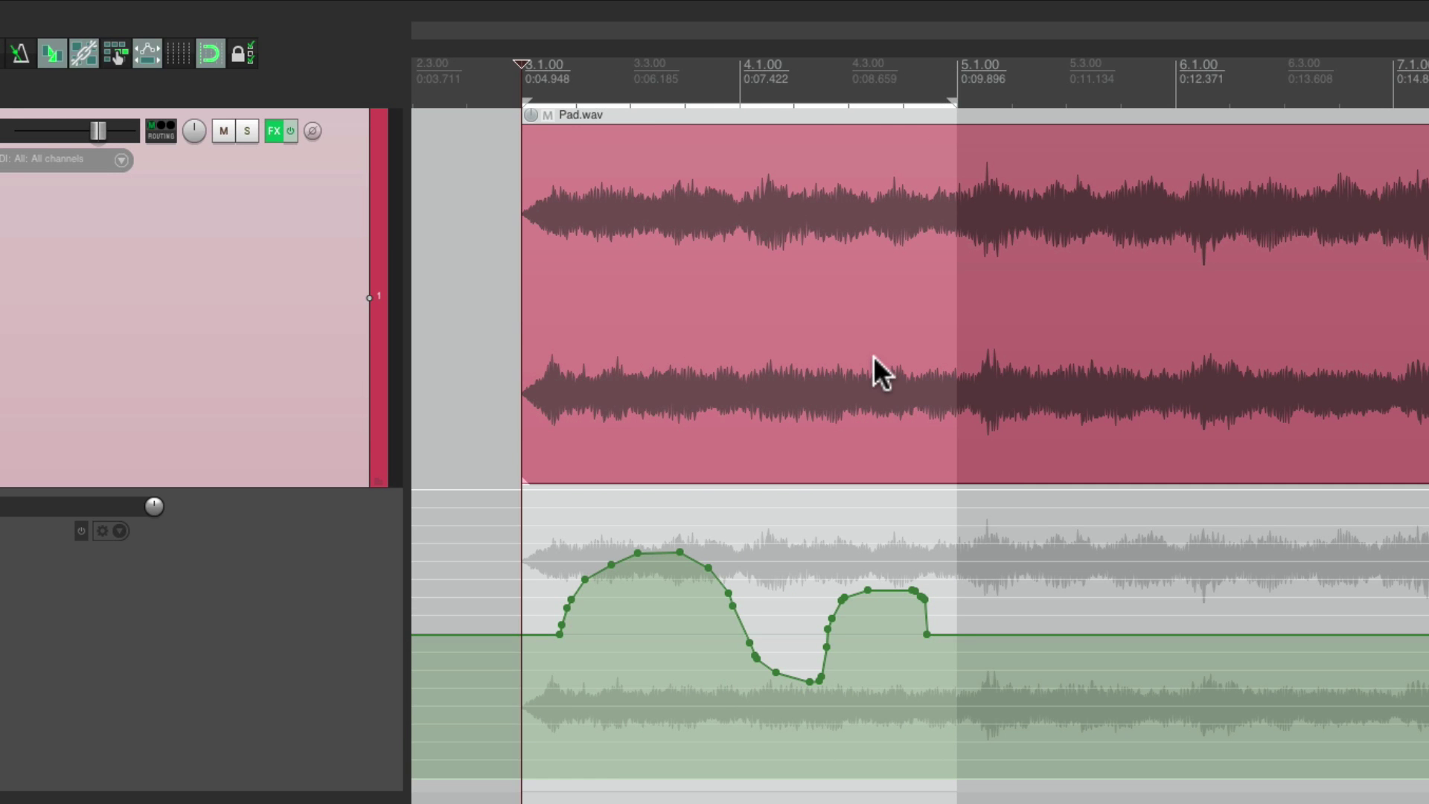
right_click(716, 583)
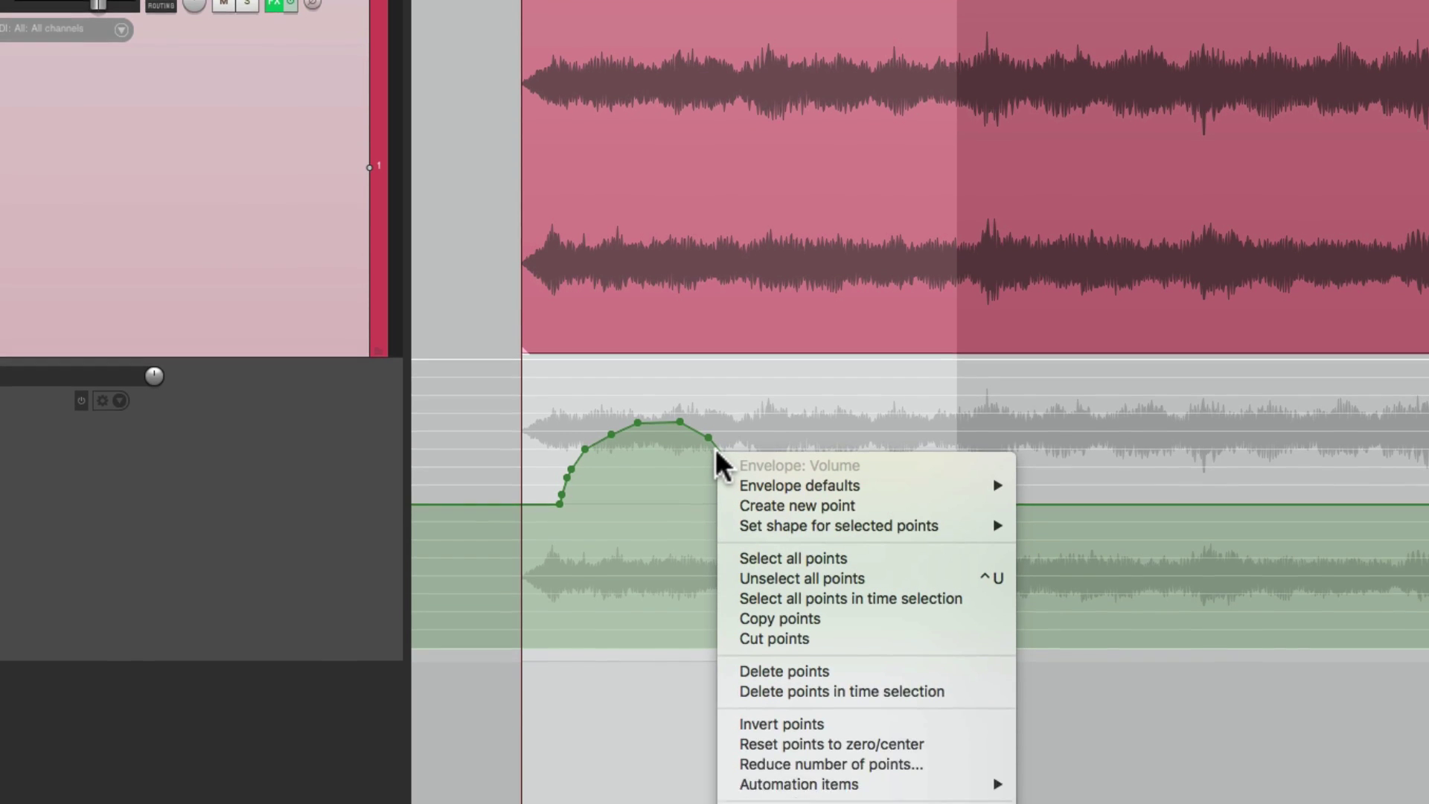
mouse_move(744, 670)
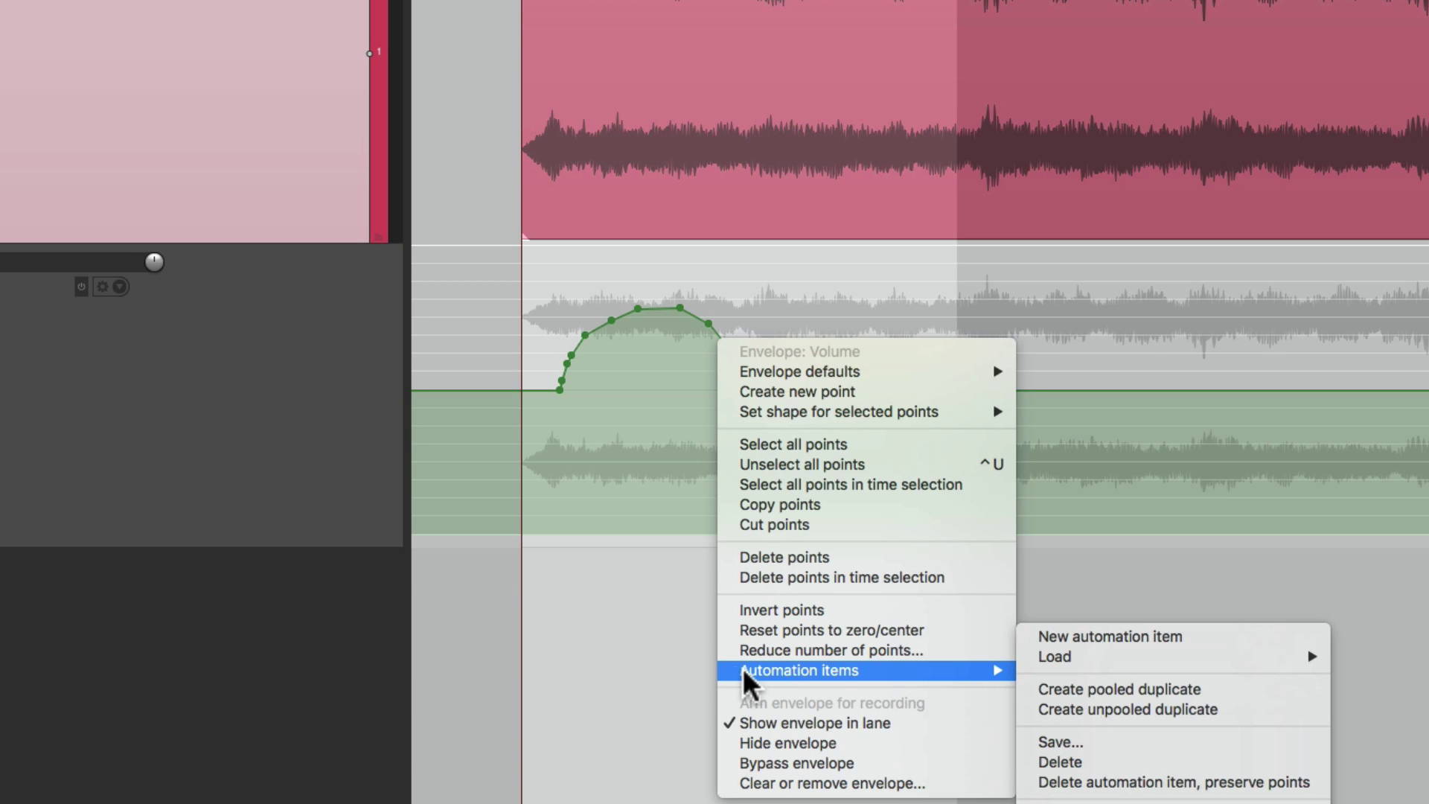
left_click(1233, 637)
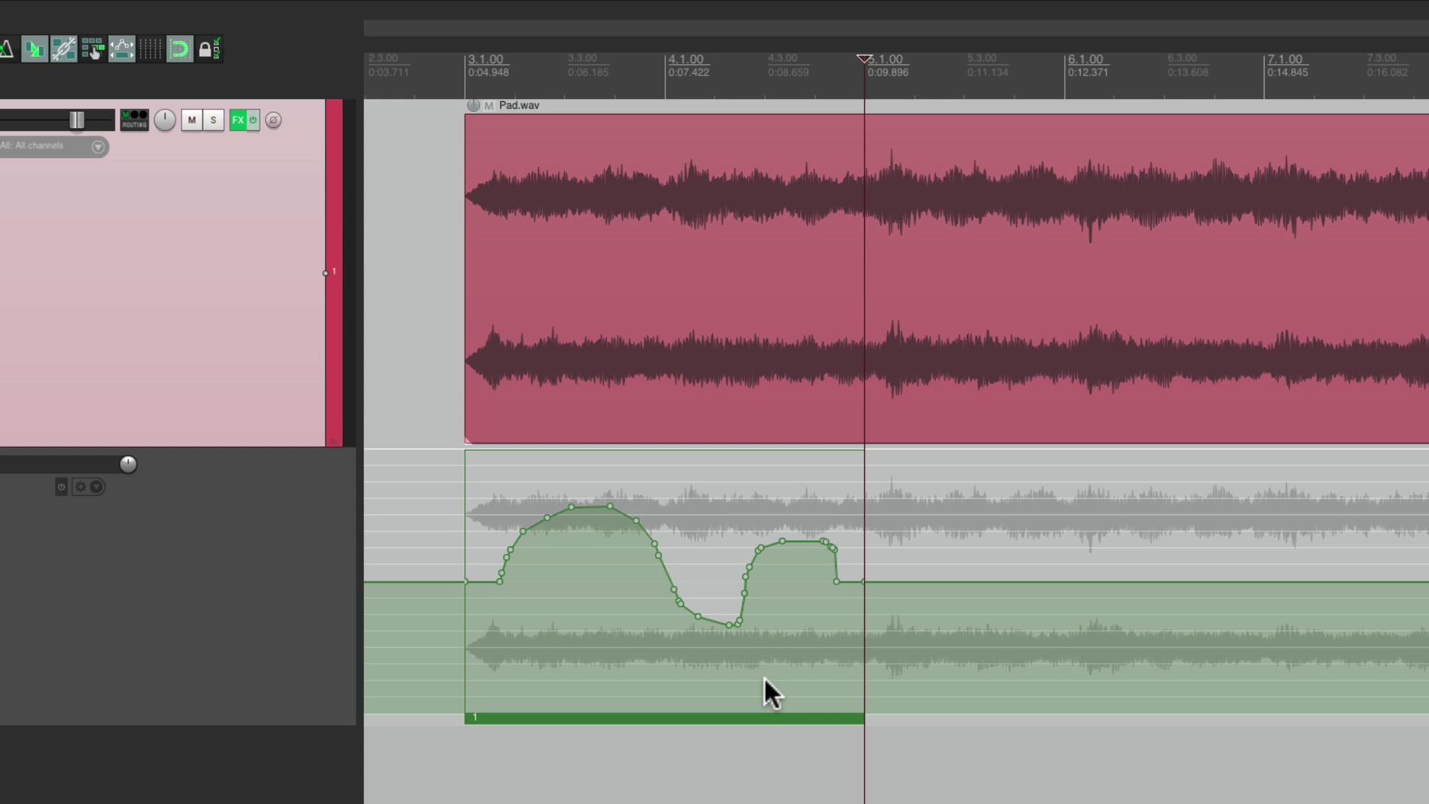
Step: Try extending the end of the automation item past 7.1.00 so it loops, and undo the extension
key("Home")
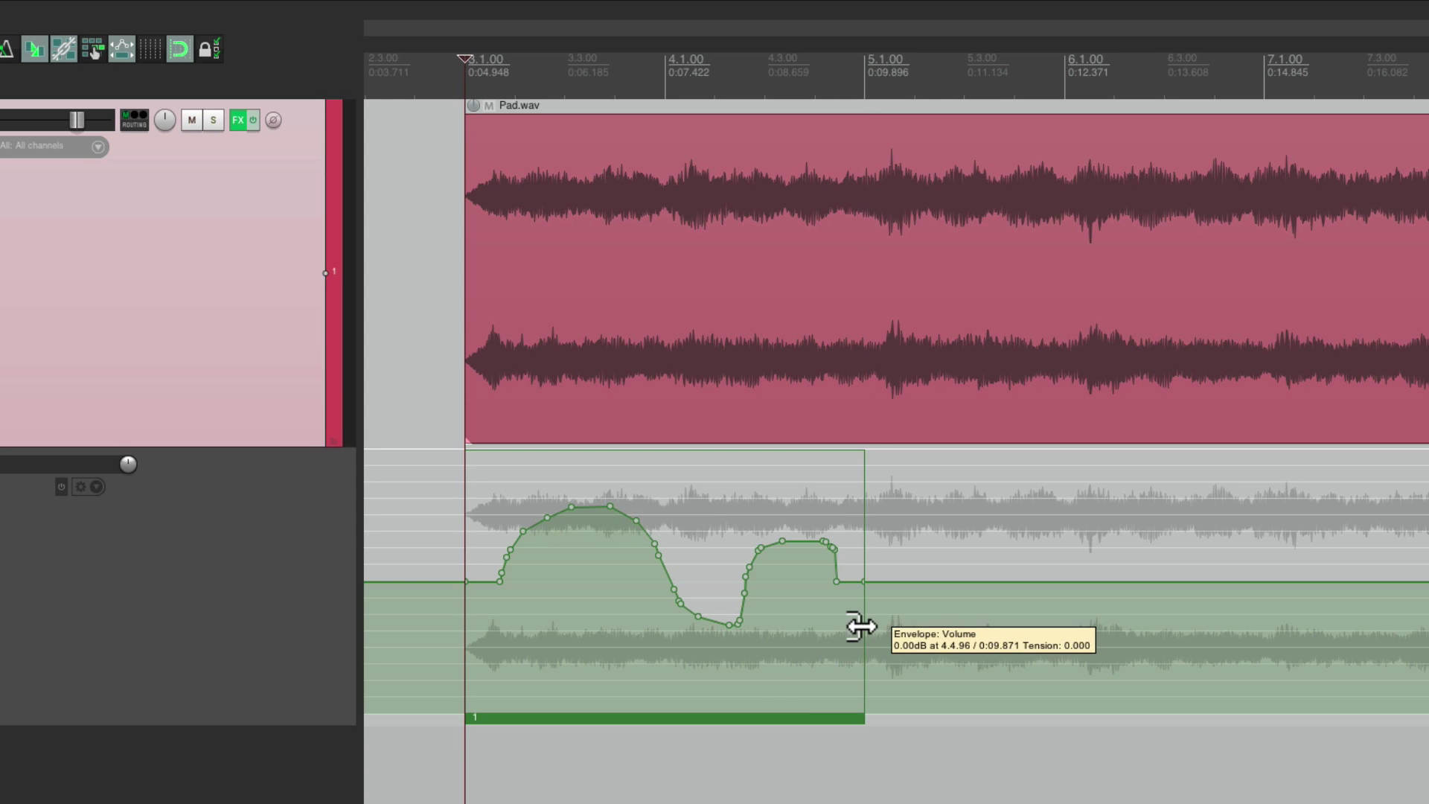
left_click_drag(861, 626, 1397, 617)
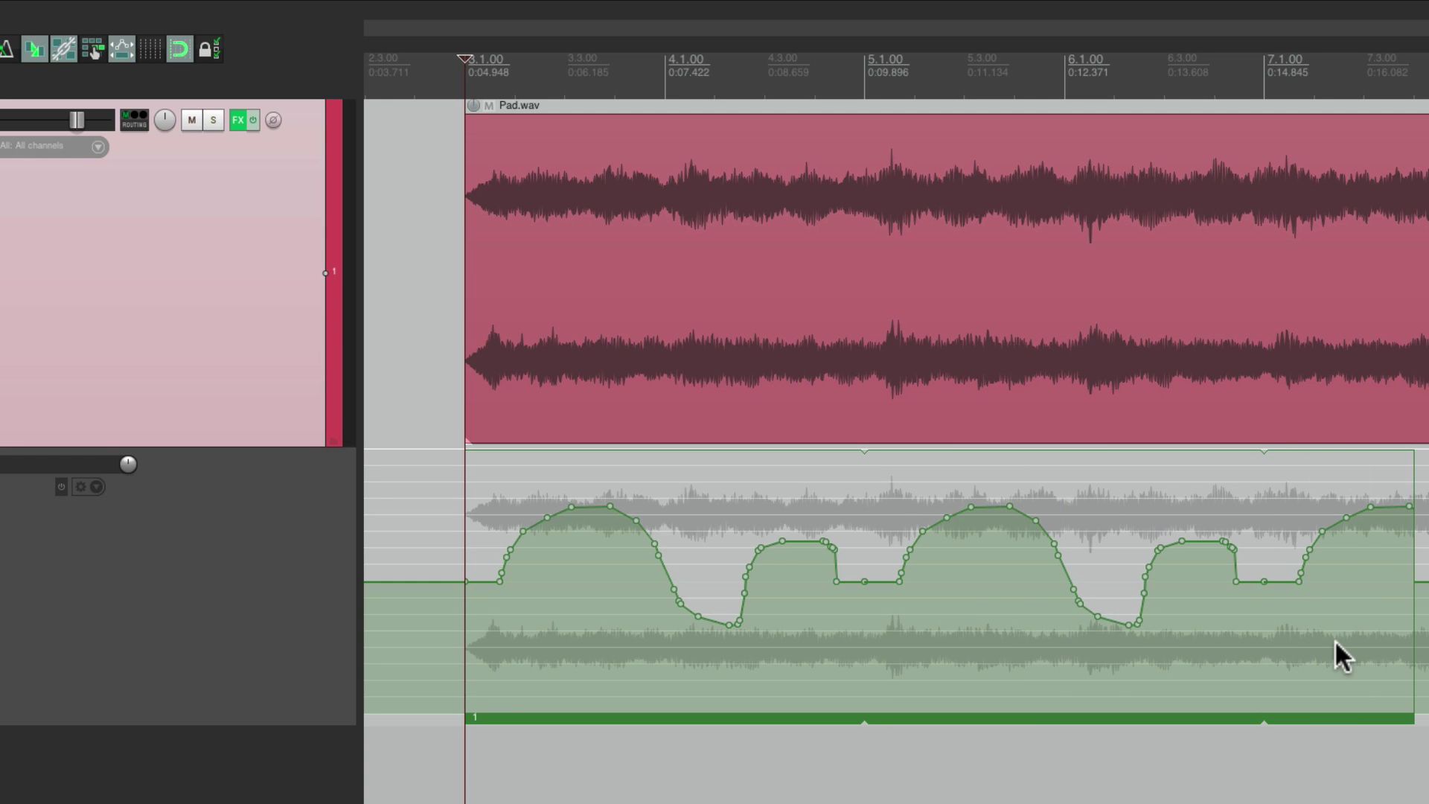
key("ctrl+z")
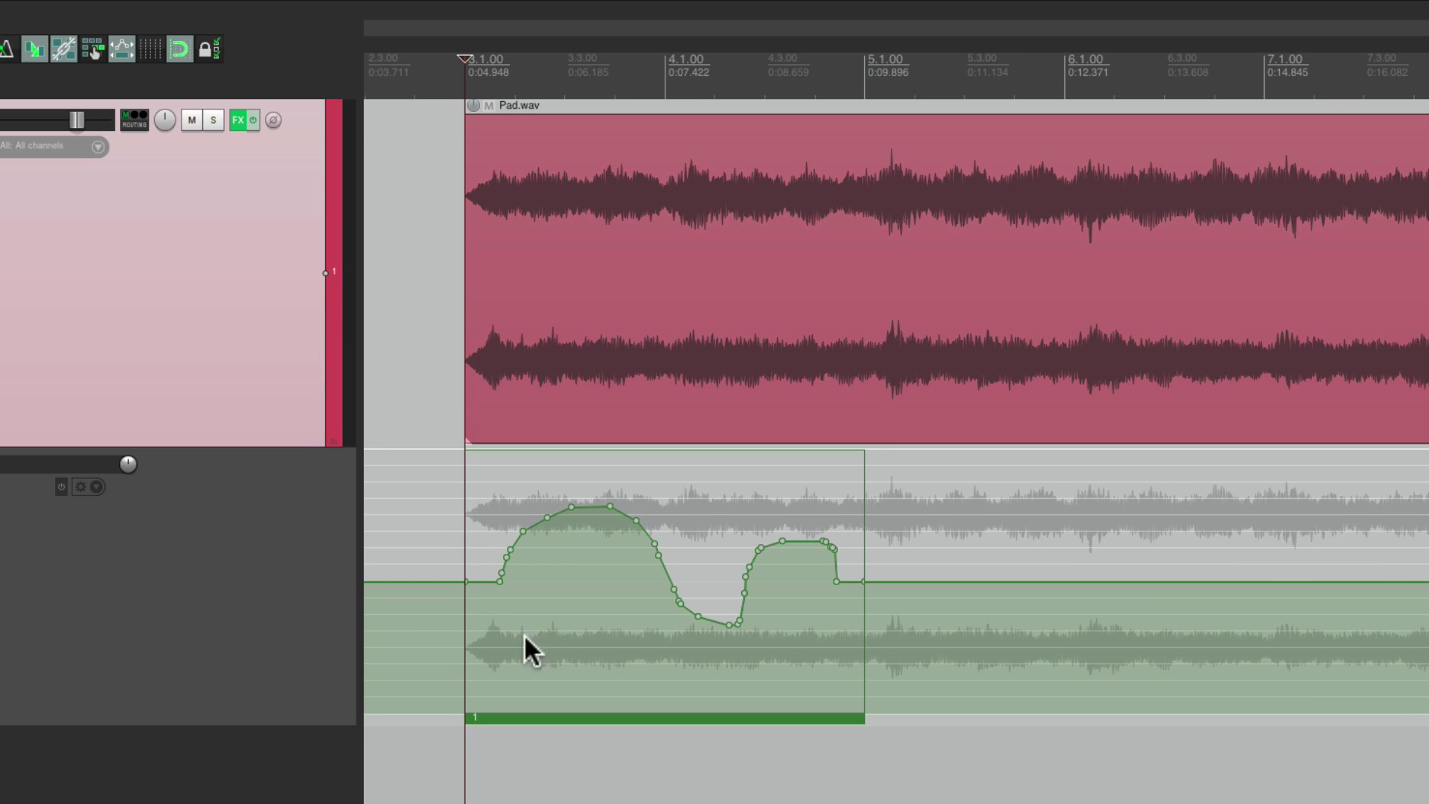
Step: Paste a copy of the automation item at 6.1.00 and delete that copy
mouse_move(465, 622)
left_mouse_down()
mouse_move(686, 600)
mouse_move(456, 625)
left_mouse_up()
left_click(1083, 689)
scroll(1072, 707, "right", 2)
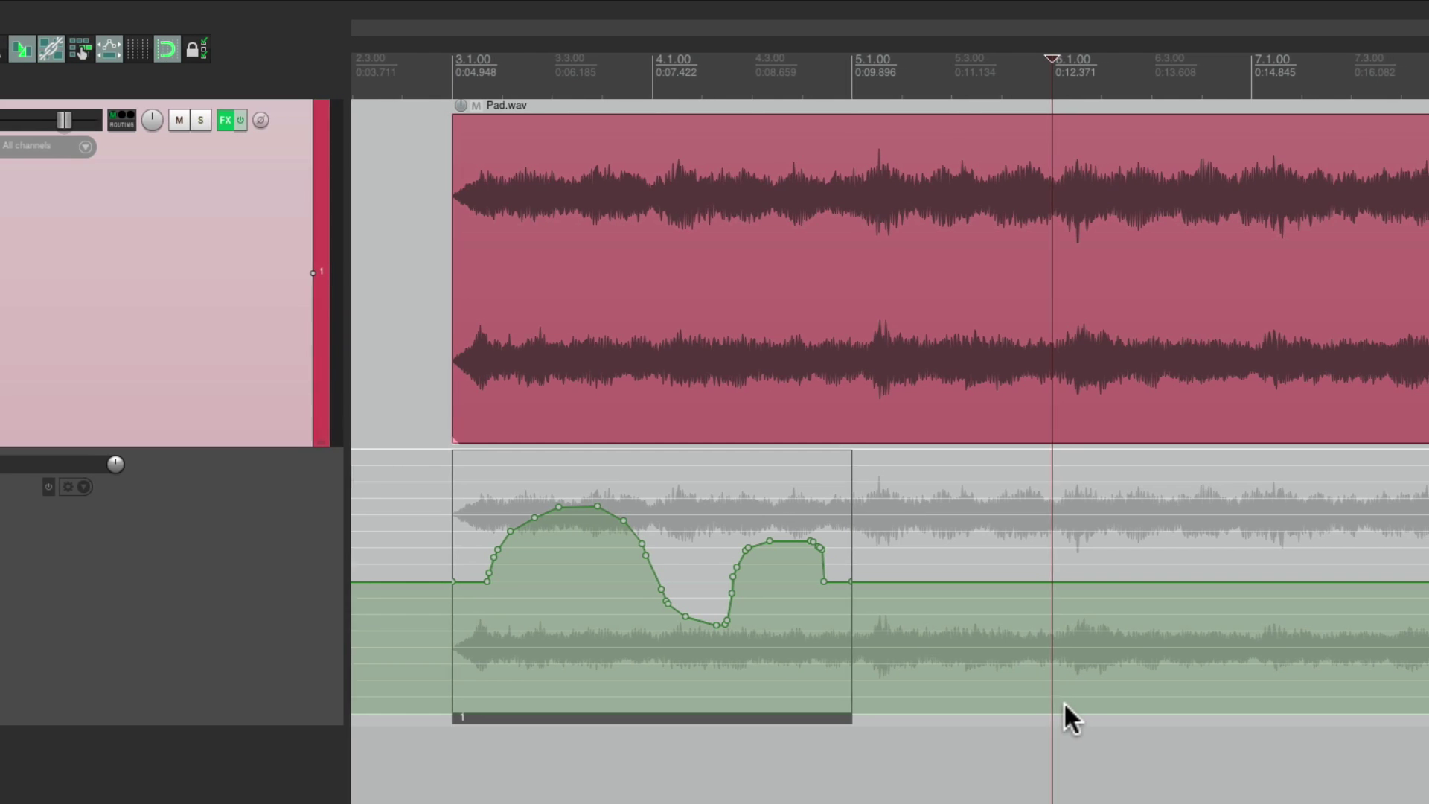
key("ctrl+v")
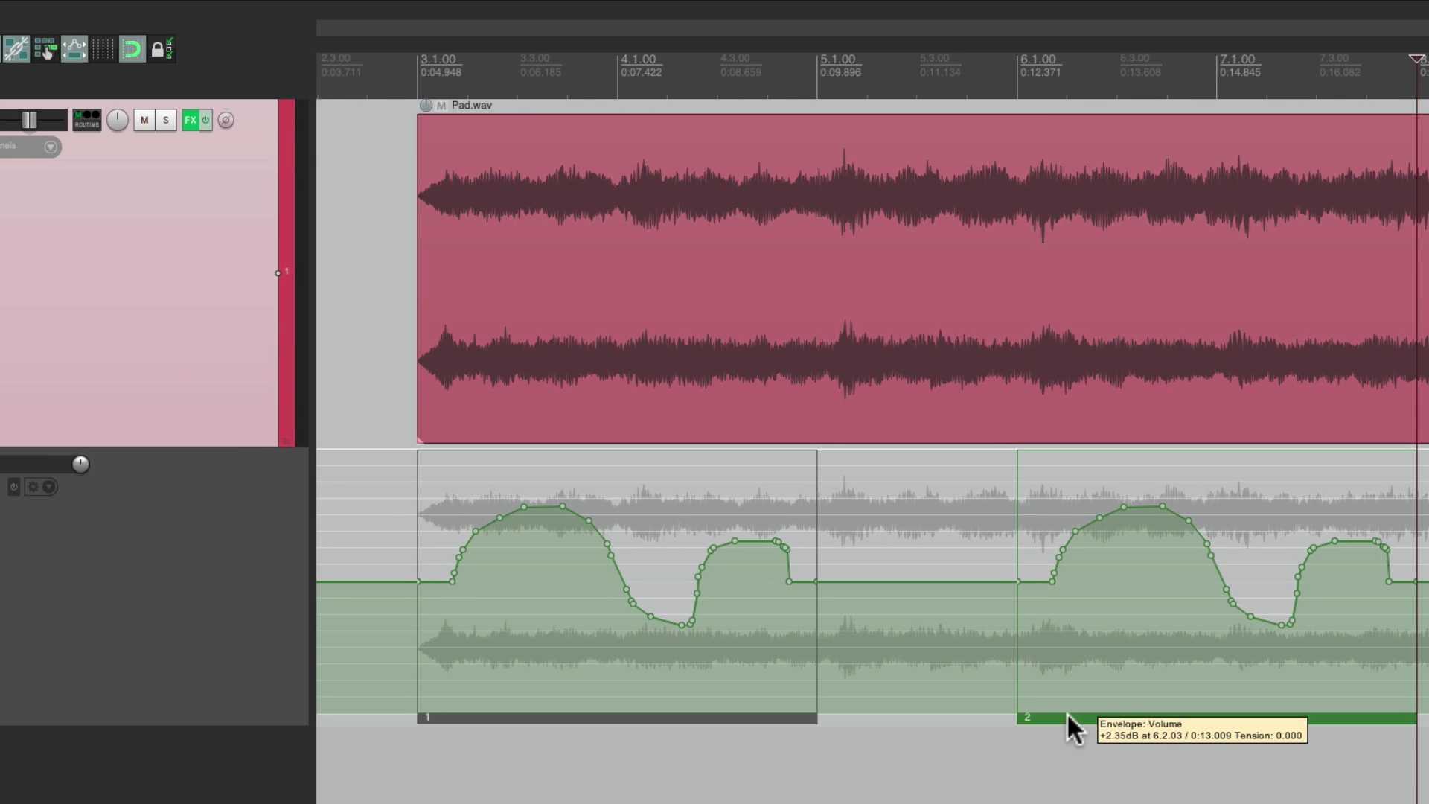
key("Delete")
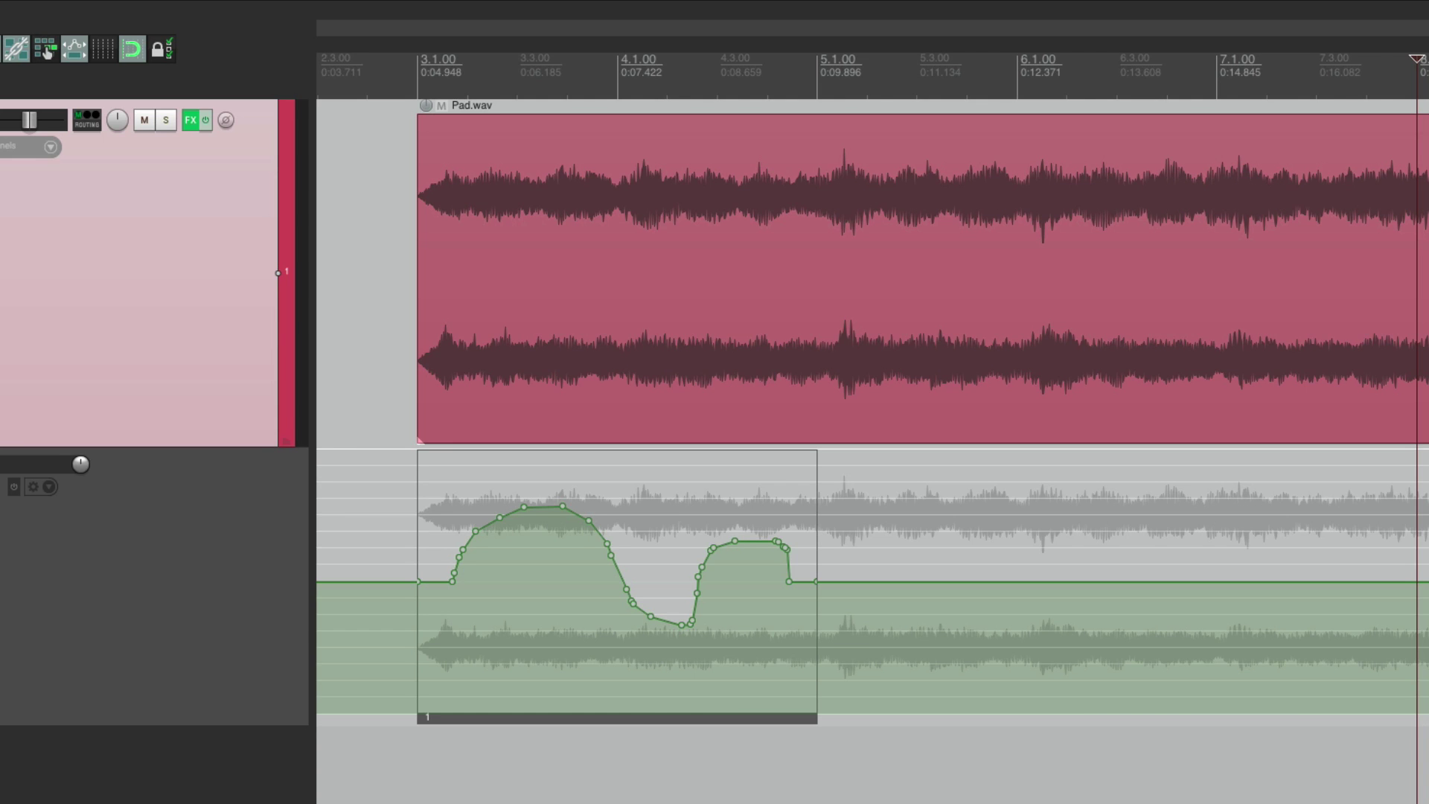
Step: Try copying the automation item so that it overlaps the original, and undo the copy
left_click(618, 716)
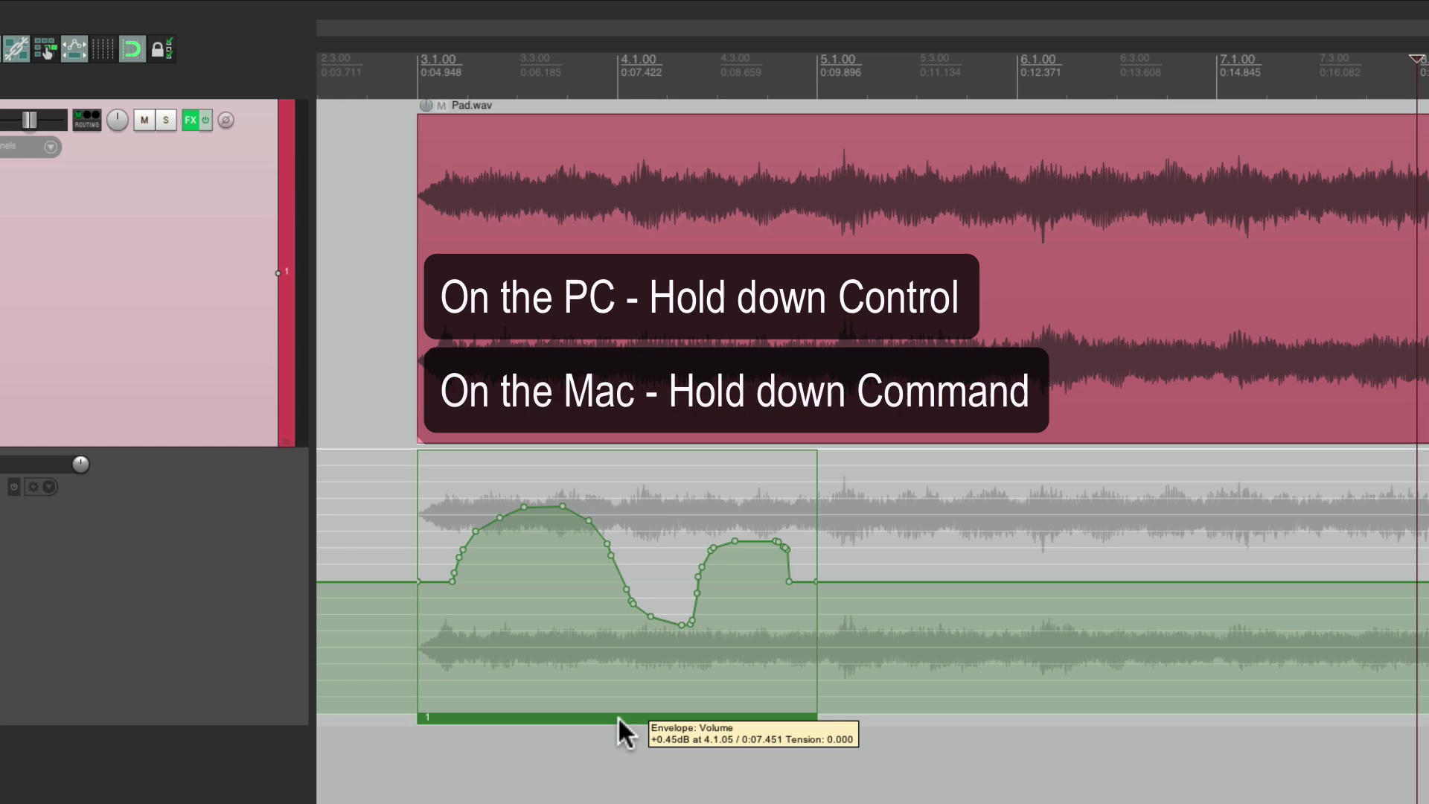
left_click_drag(618, 717, 746, 650)
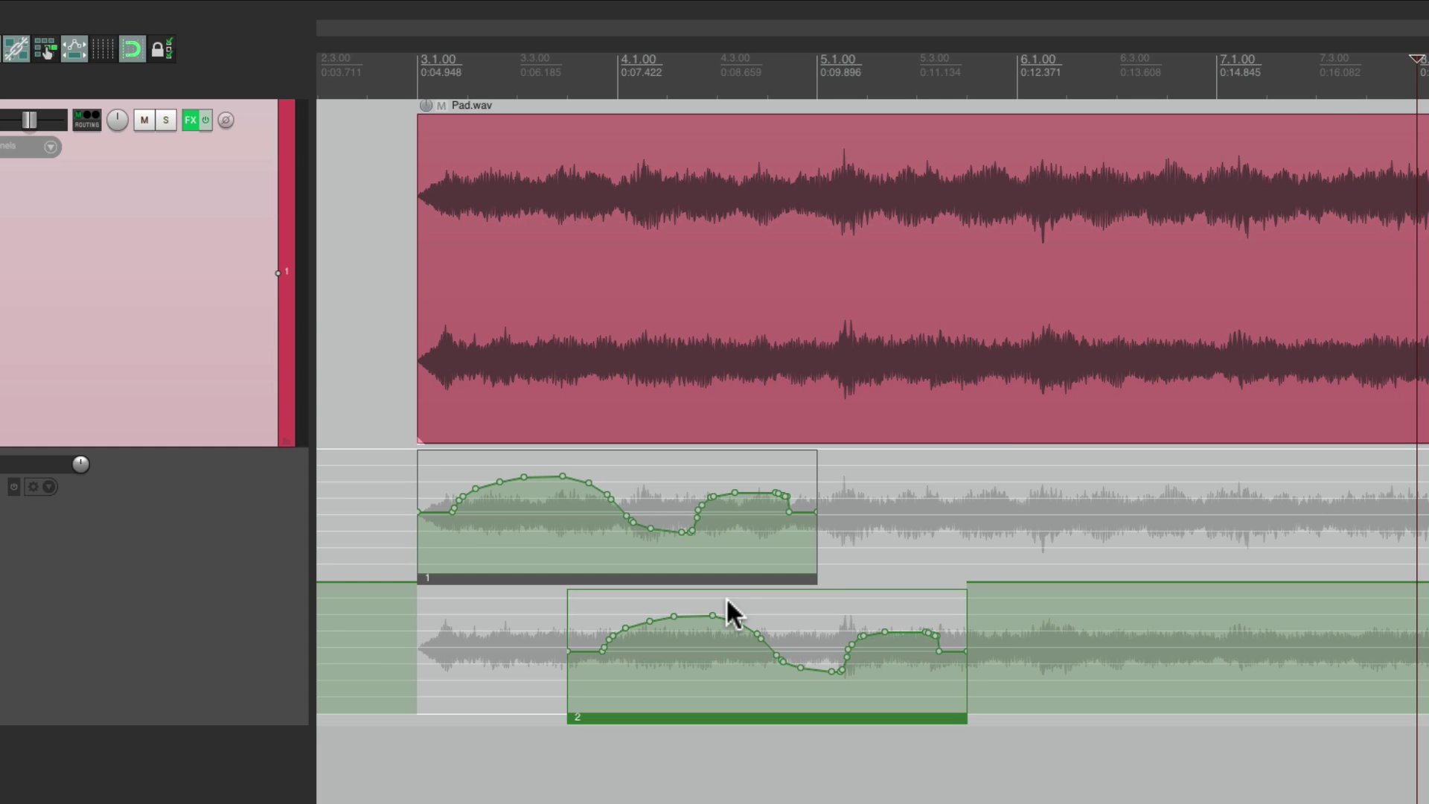
key("ctrl+z")
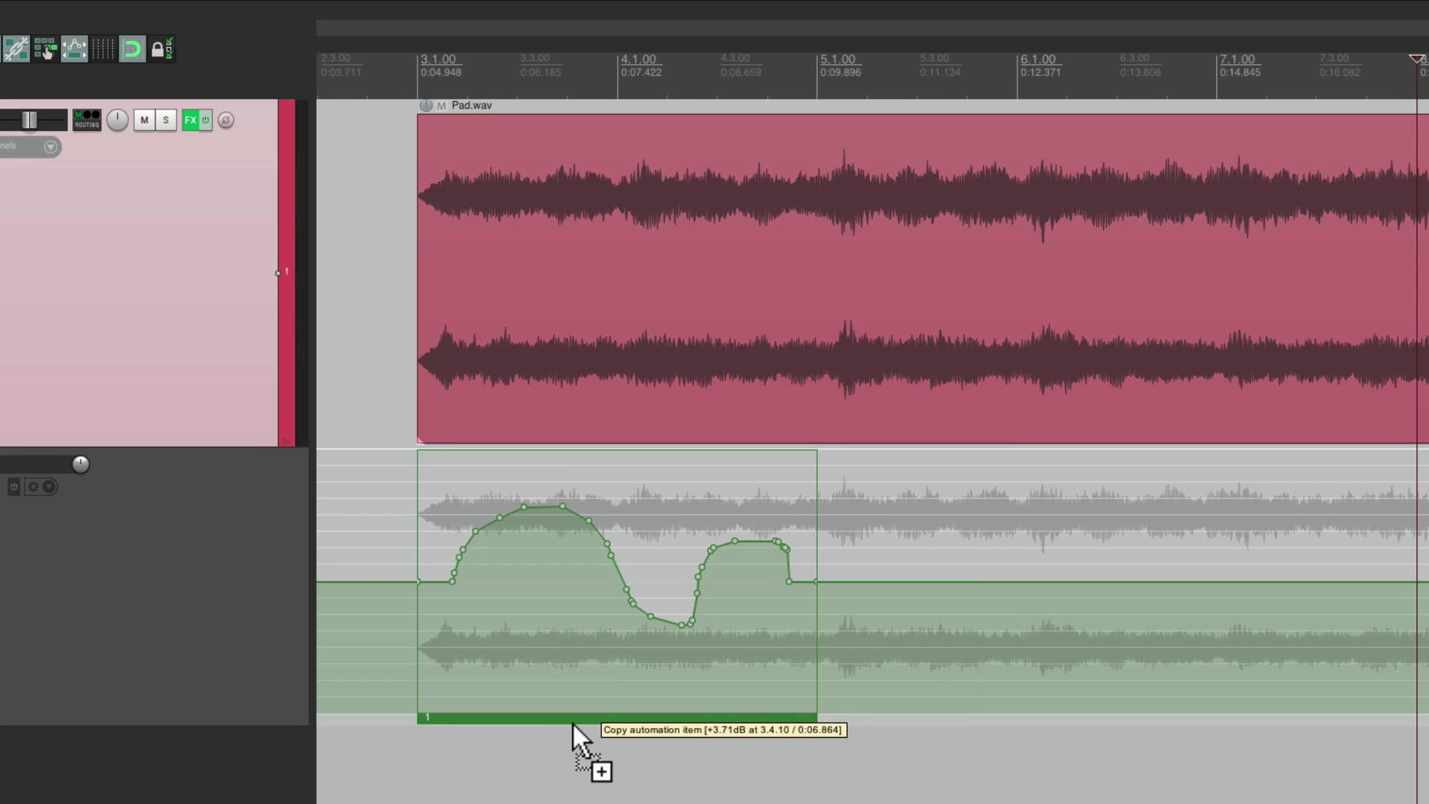
Step: Place an independent copy of the automation item at 6.1.00 and redraw the middle of both items' volume curves separately
left_click_drag(574, 722, 1169, 632)
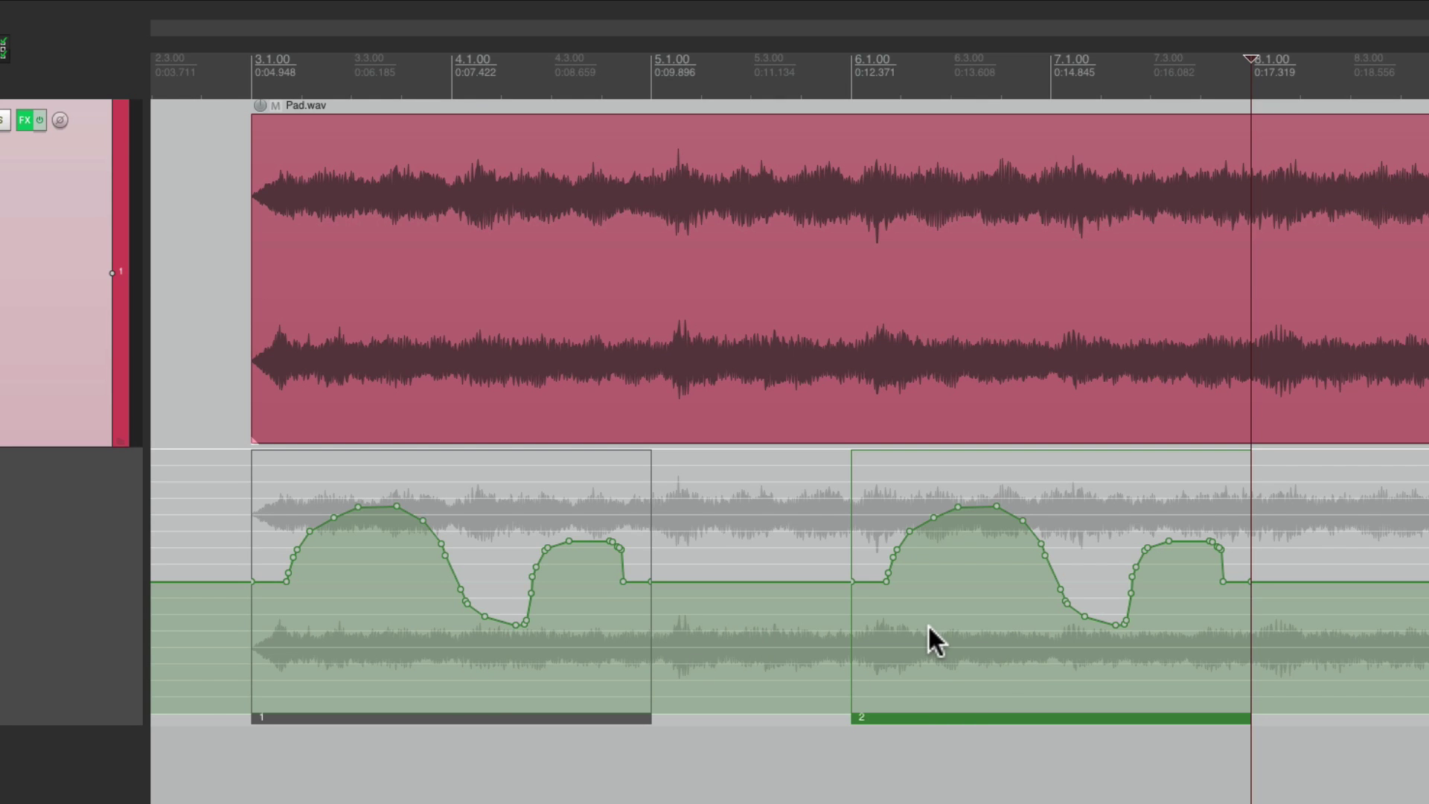
mouse_move(380, 586)
left_mouse_down()
mouse_move(506, 511)
mouse_move(573, 551)
left_mouse_up()
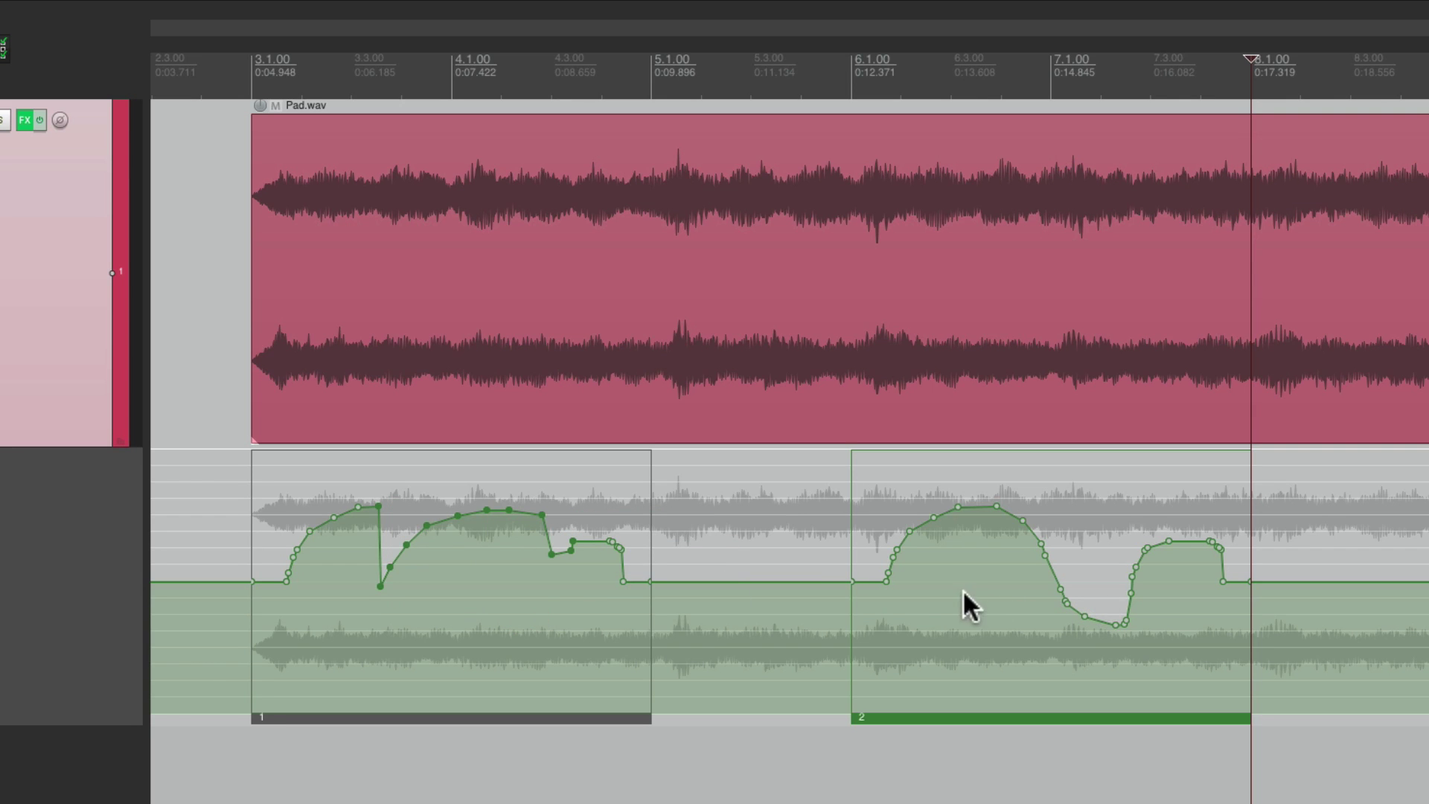
mouse_move(932, 597)
left_mouse_down()
mouse_move(1095, 504)
mouse_move(1158, 536)
mouse_move(1148, 548)
left_mouse_up()
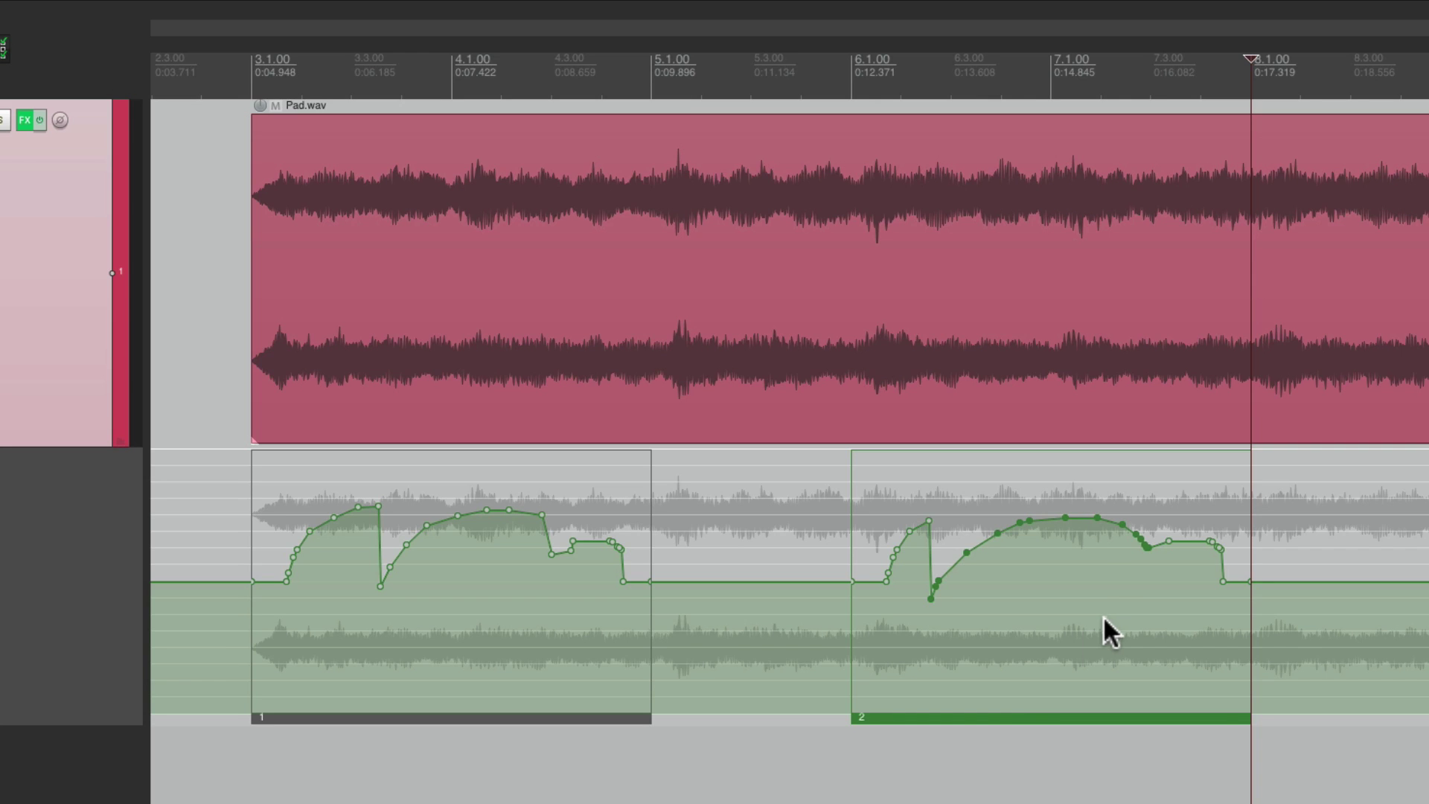
Step: Delete the independent copy and place a pooled copy of the first automation item at 6.1.00
left_click(972, 716)
key("Delete")
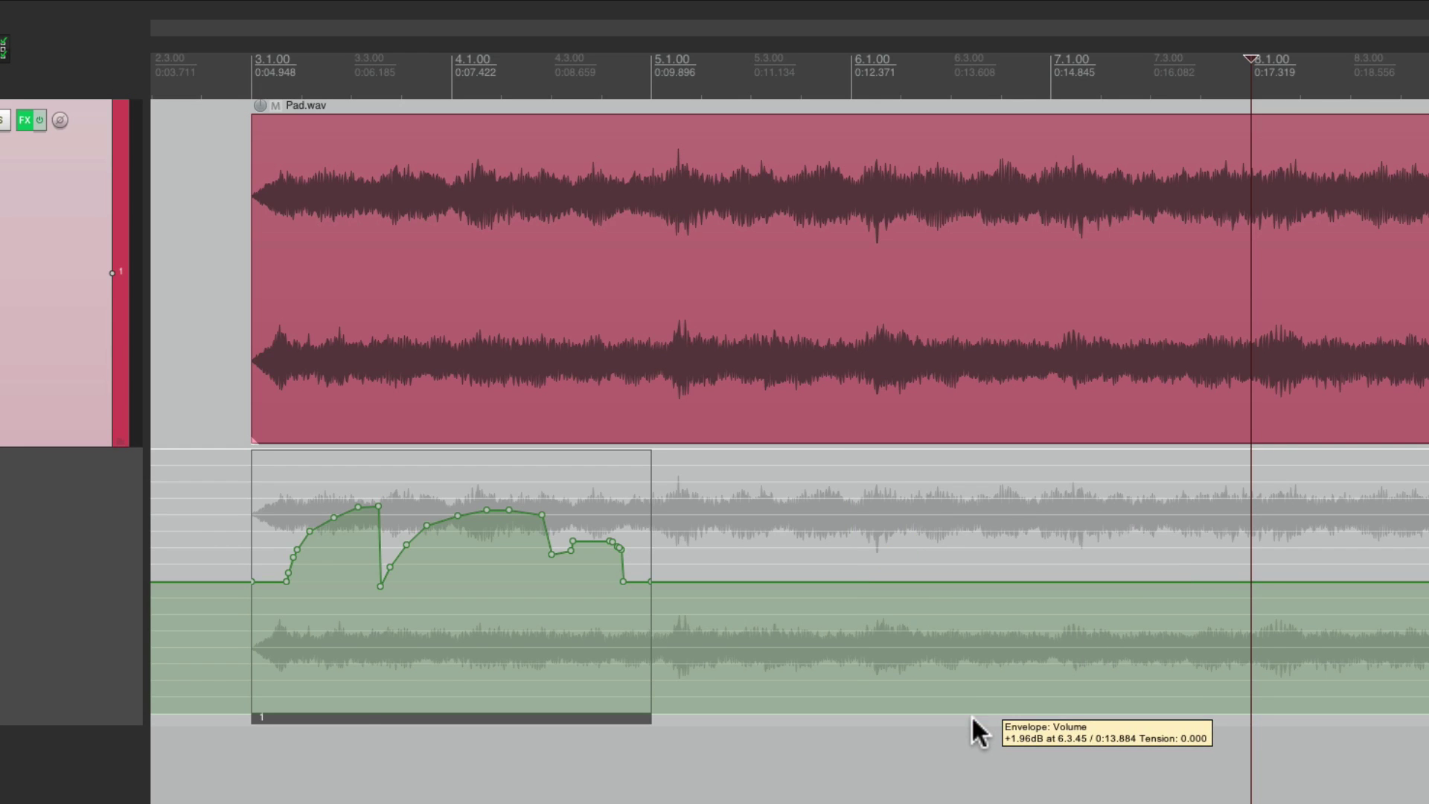
left_click(382, 717)
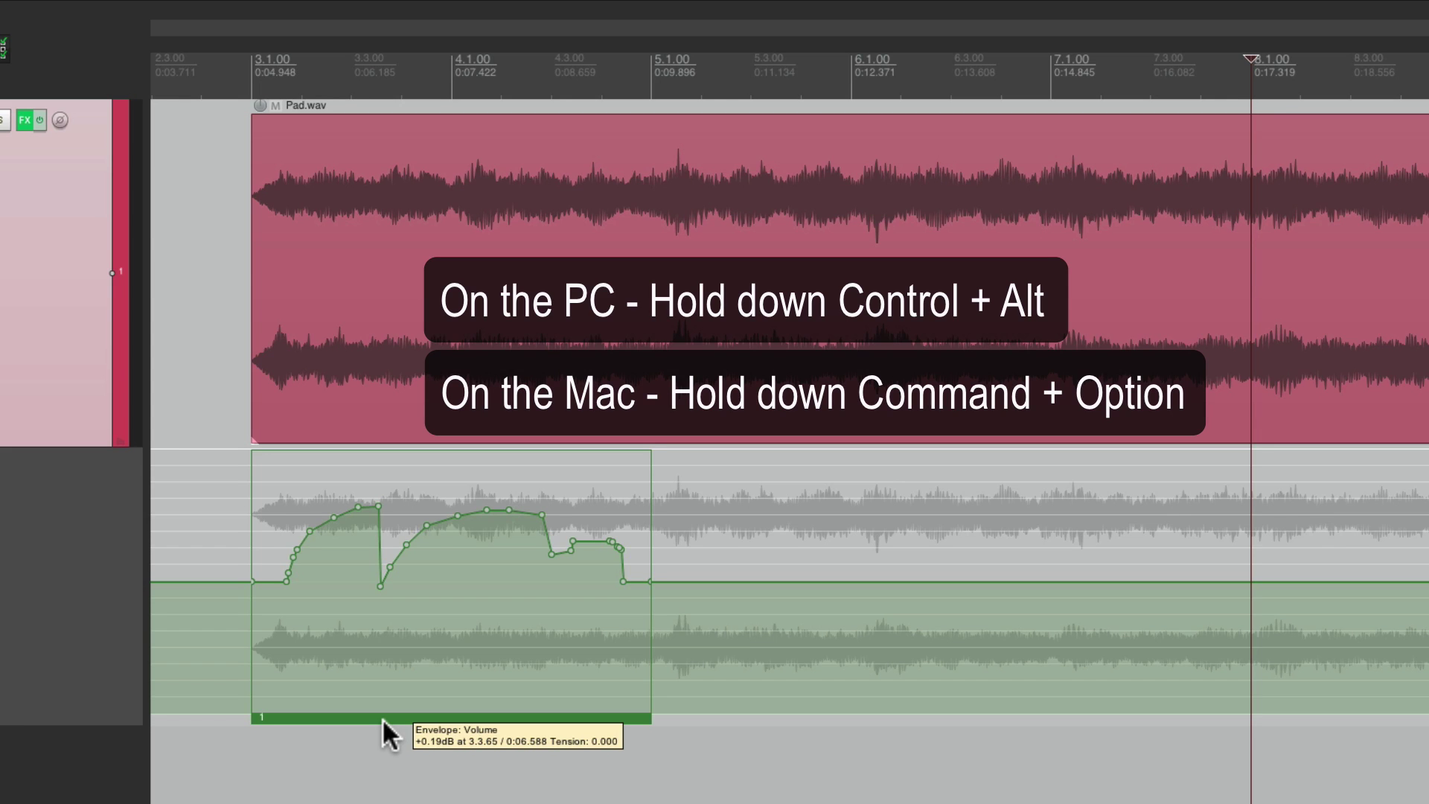
left_click_drag(382, 718, 993, 686)
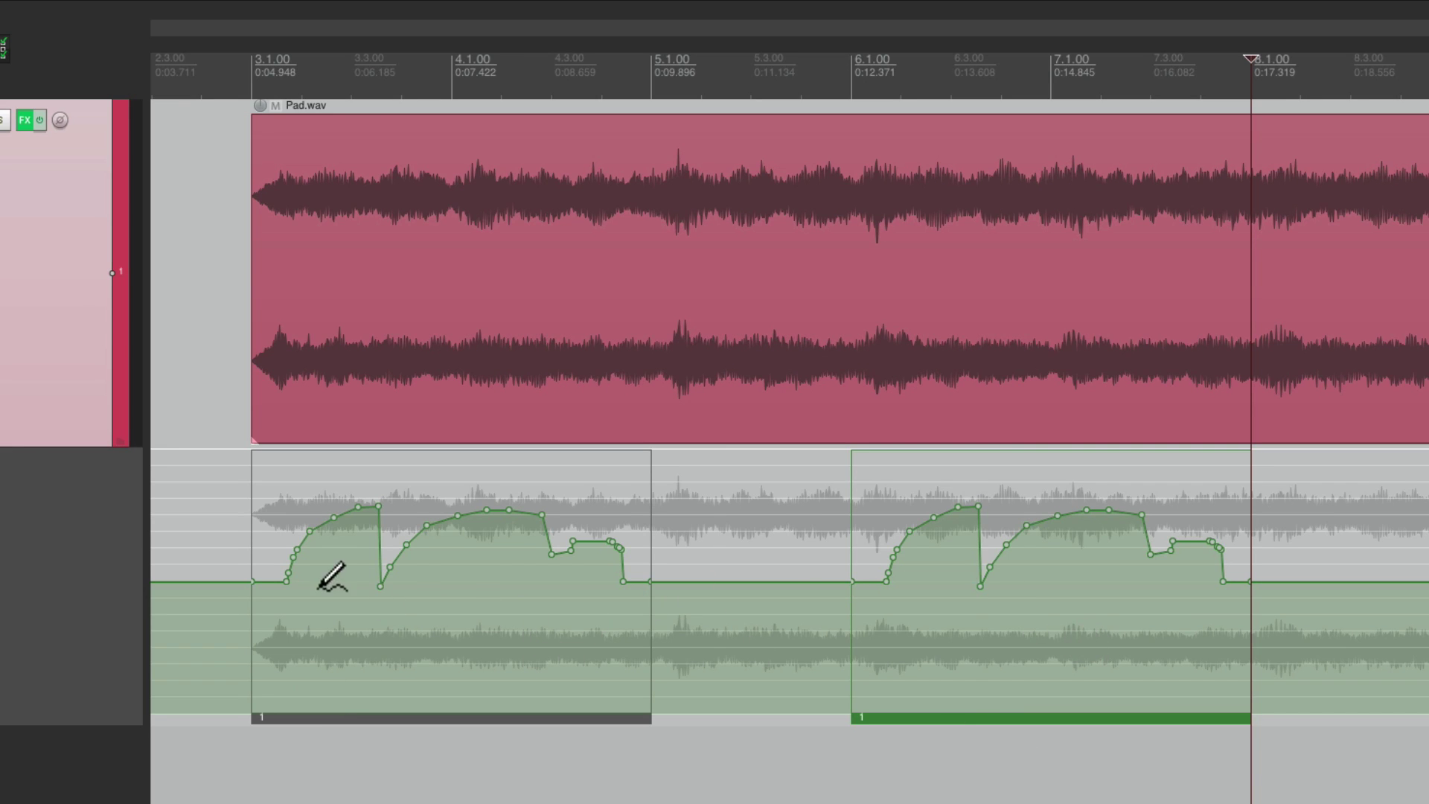
Step: Redraw the shared volume curve several times freehand, alternating between the first automation item and its pooled copy
mouse_move(384, 603)
left_mouse_down()
mouse_move(494, 565)
mouse_move(602, 629)
left_mouse_up()
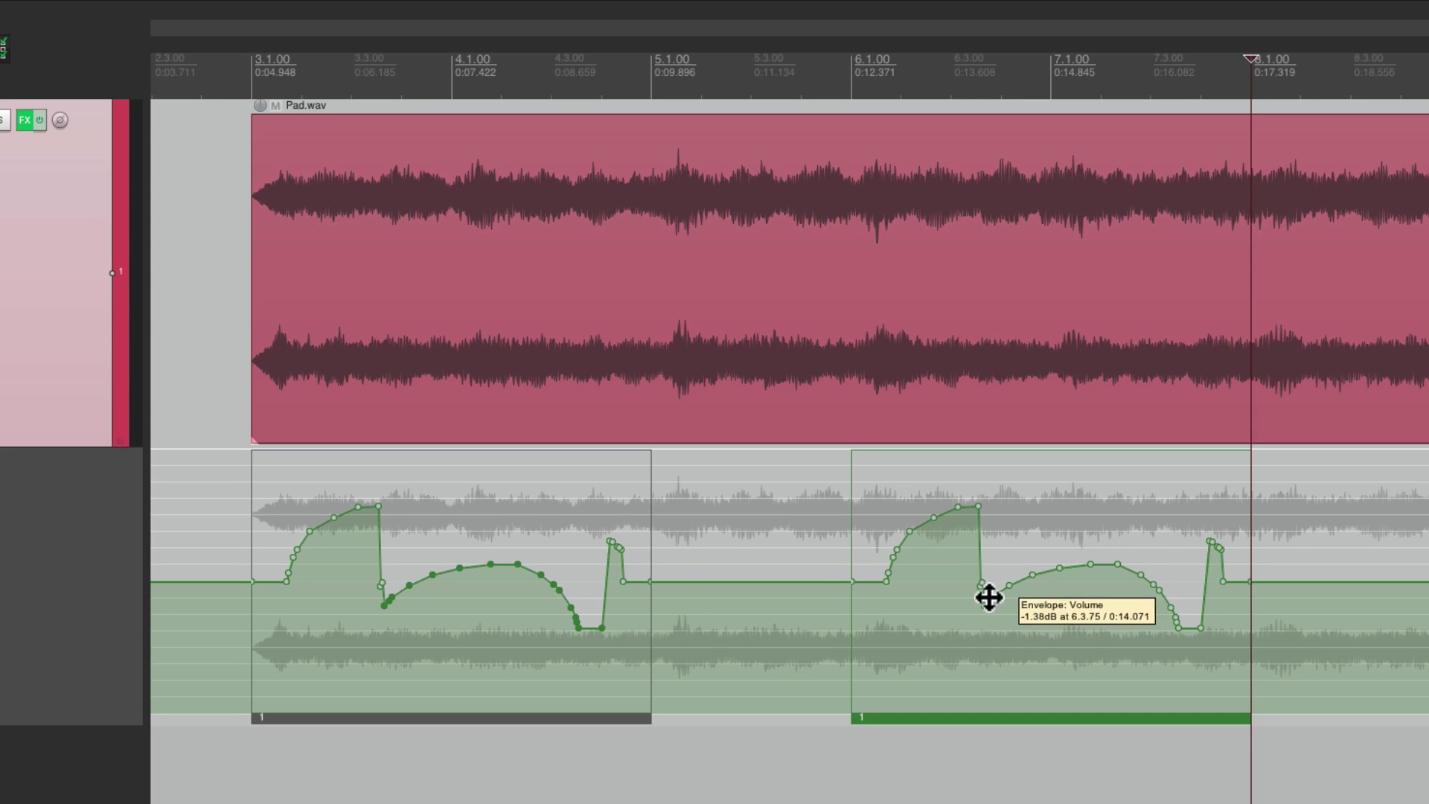
mouse_move(916, 621)
left_mouse_down()
mouse_move(1065, 544)
mouse_move(1124, 569)
left_mouse_up()
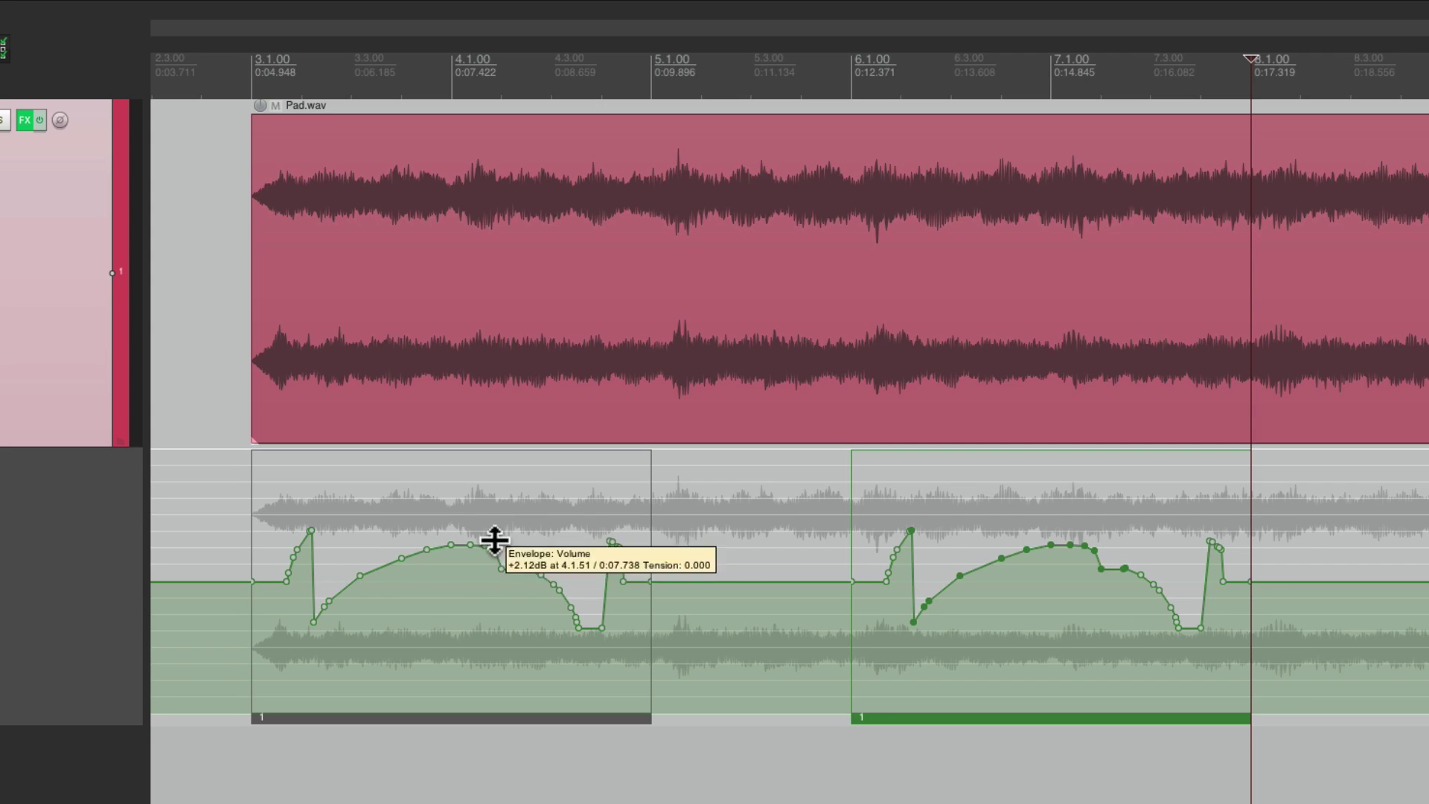
left_click_drag(398, 573, 505, 586)
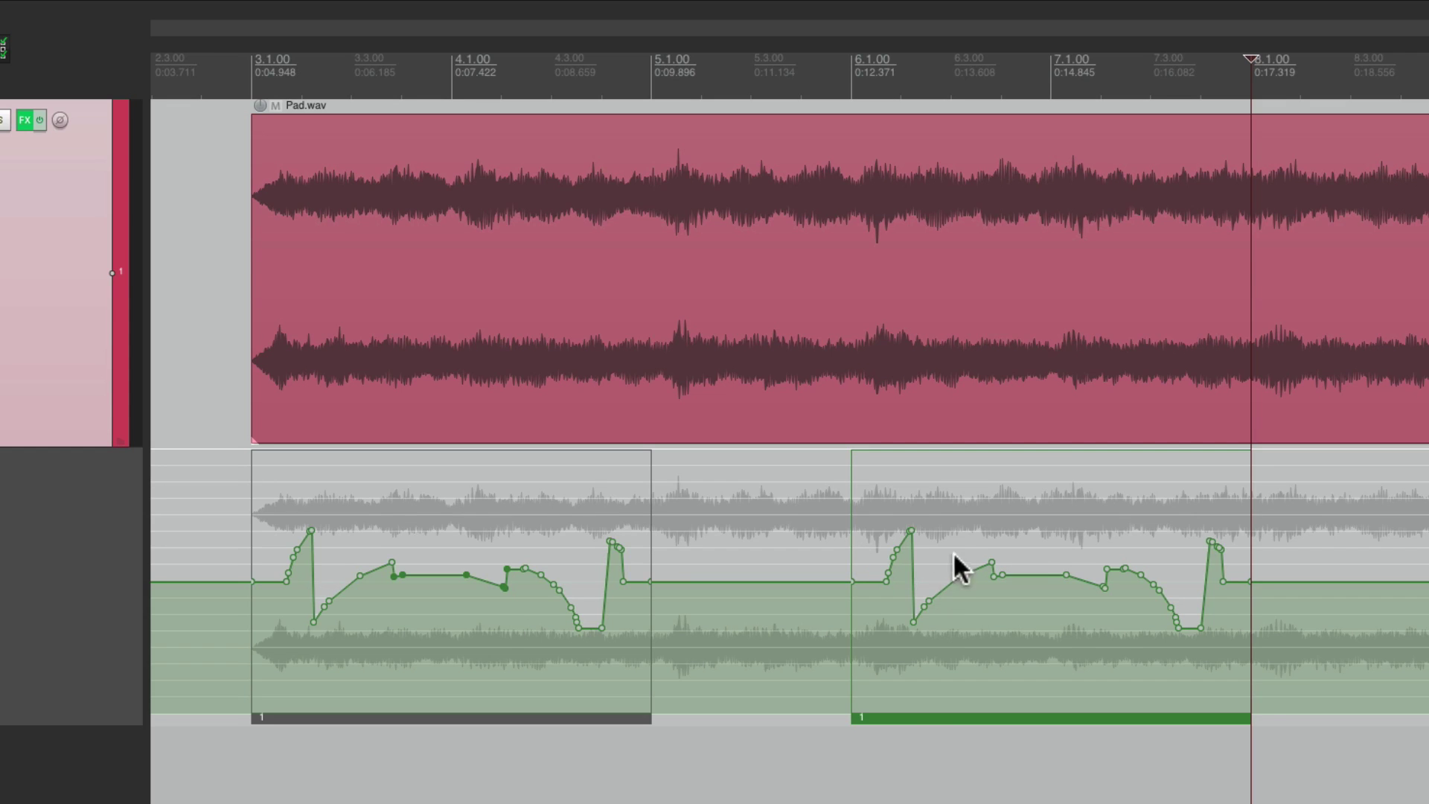
mouse_move(877, 530)
left_mouse_down()
mouse_move(970, 521)
mouse_move(1001, 624)
mouse_move(1110, 559)
mouse_move(1133, 494)
mouse_move(1206, 492)
left_mouse_up()
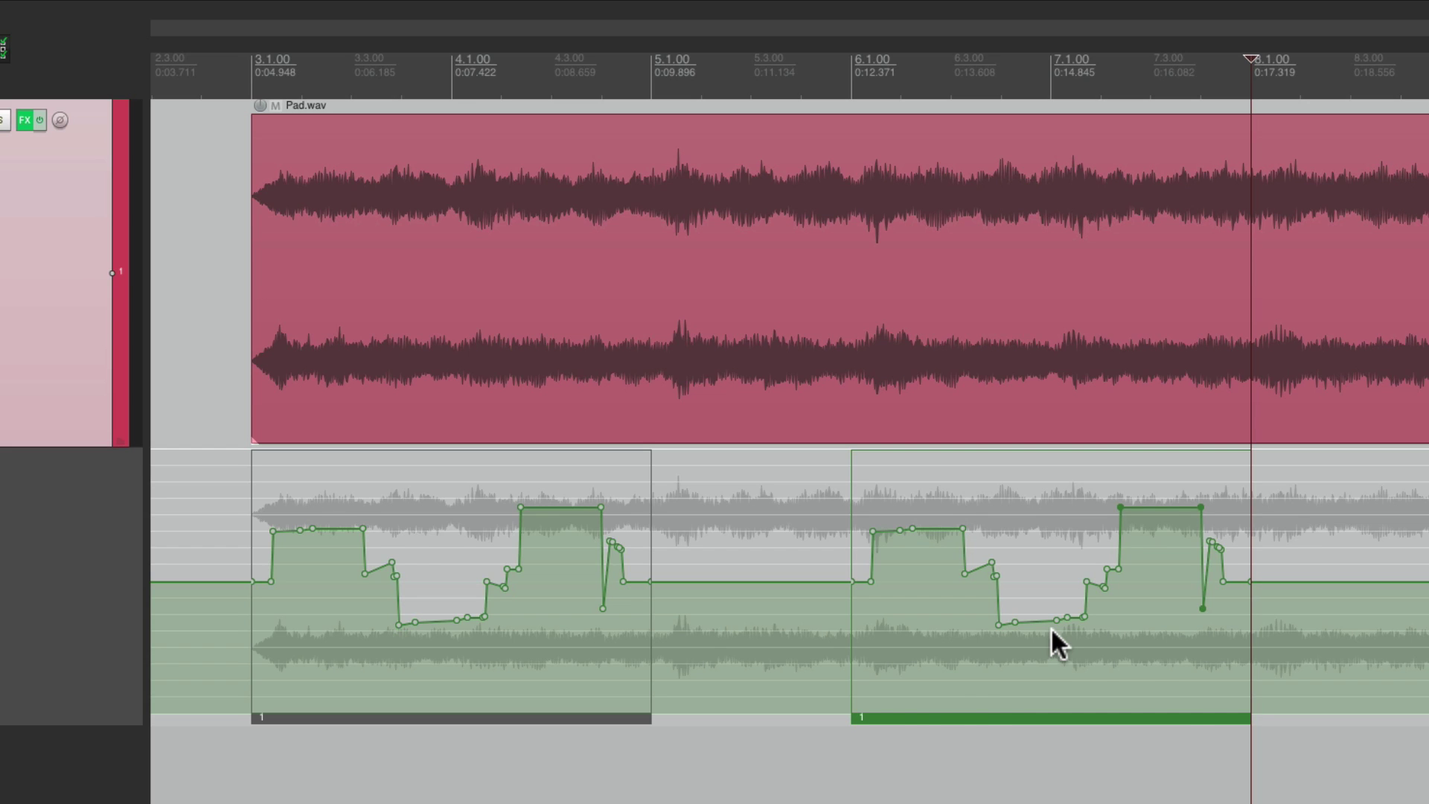
Step: Remove the automation item at 6.1.00 from the pool
right_click(907, 715)
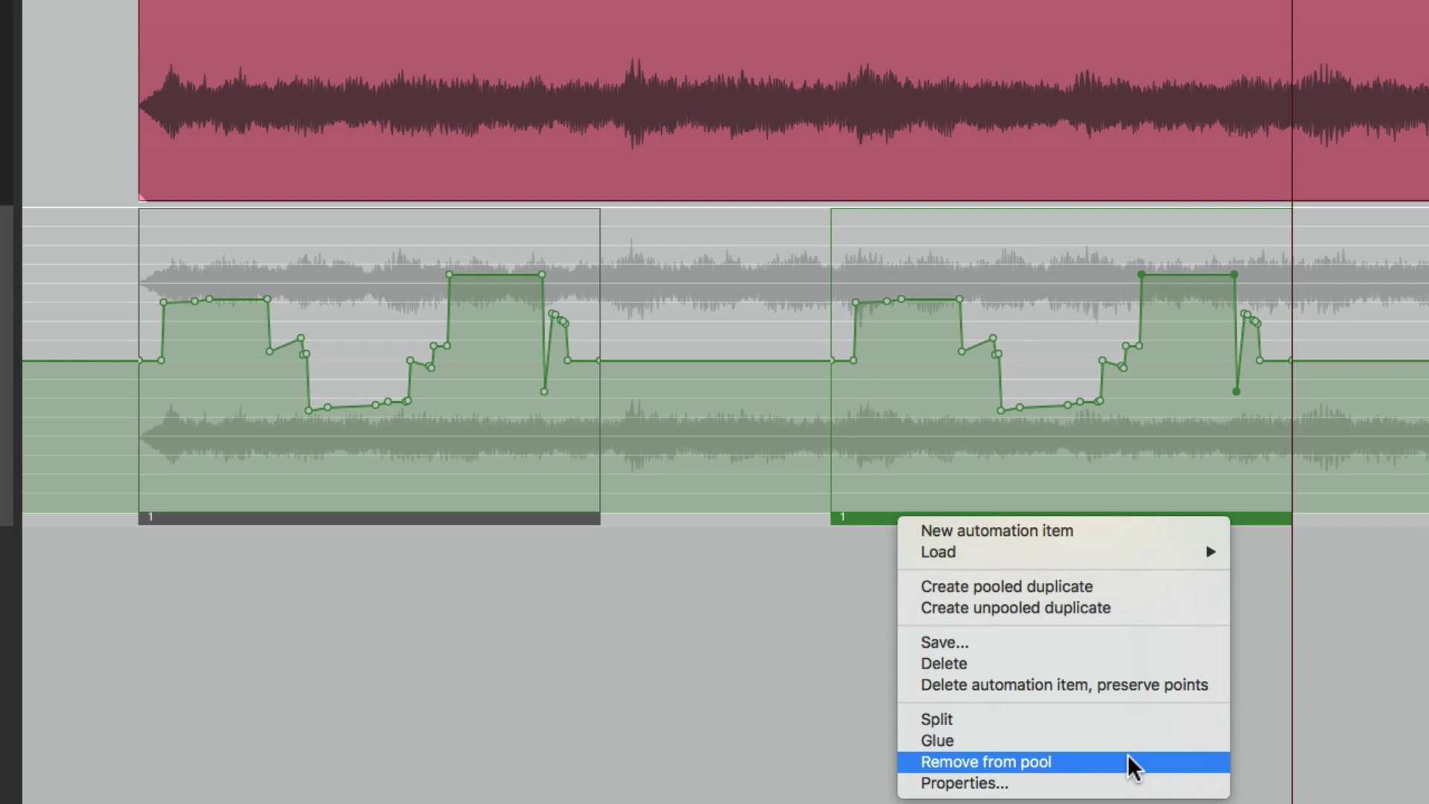
left_click(1128, 754)
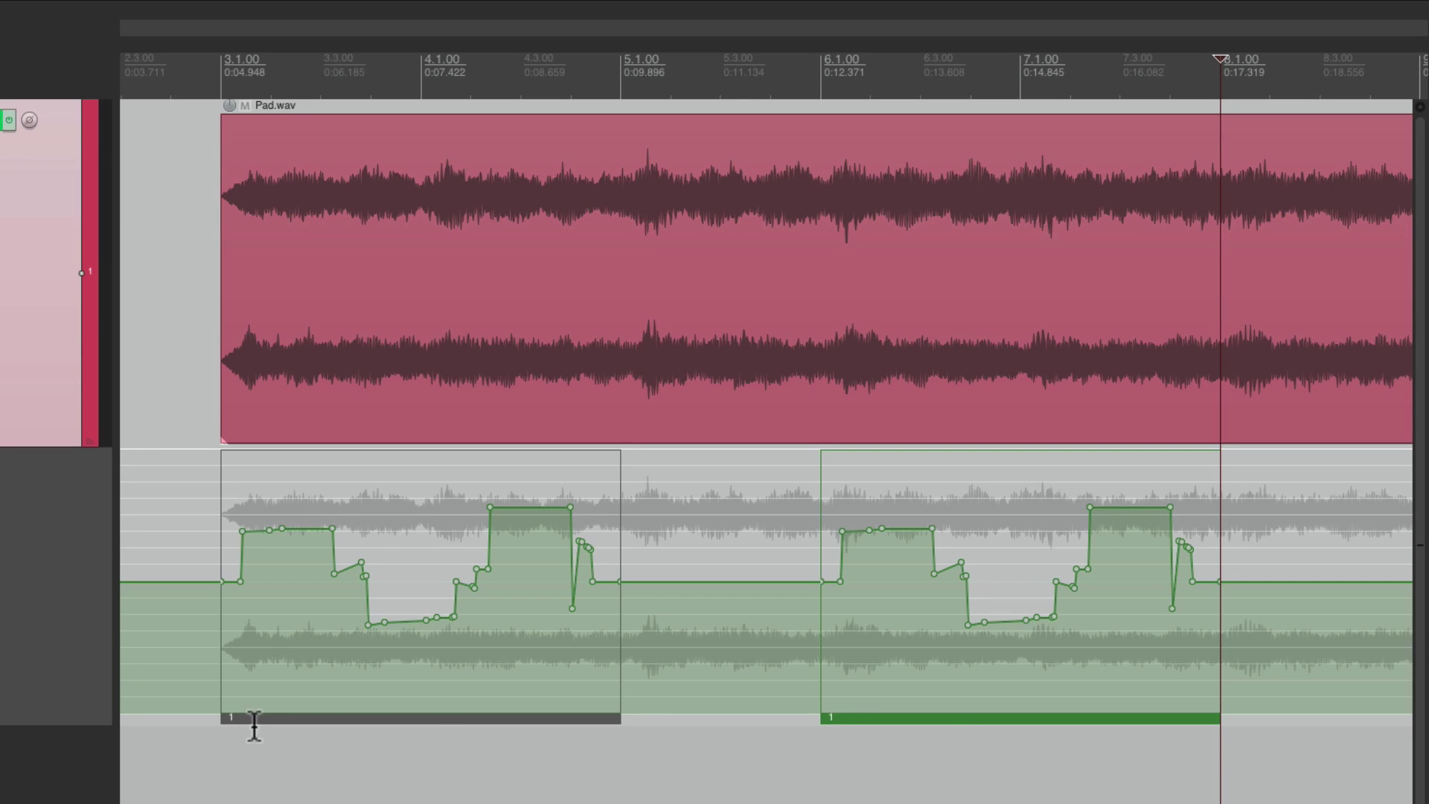
key("super+z")
right_click(963, 713)
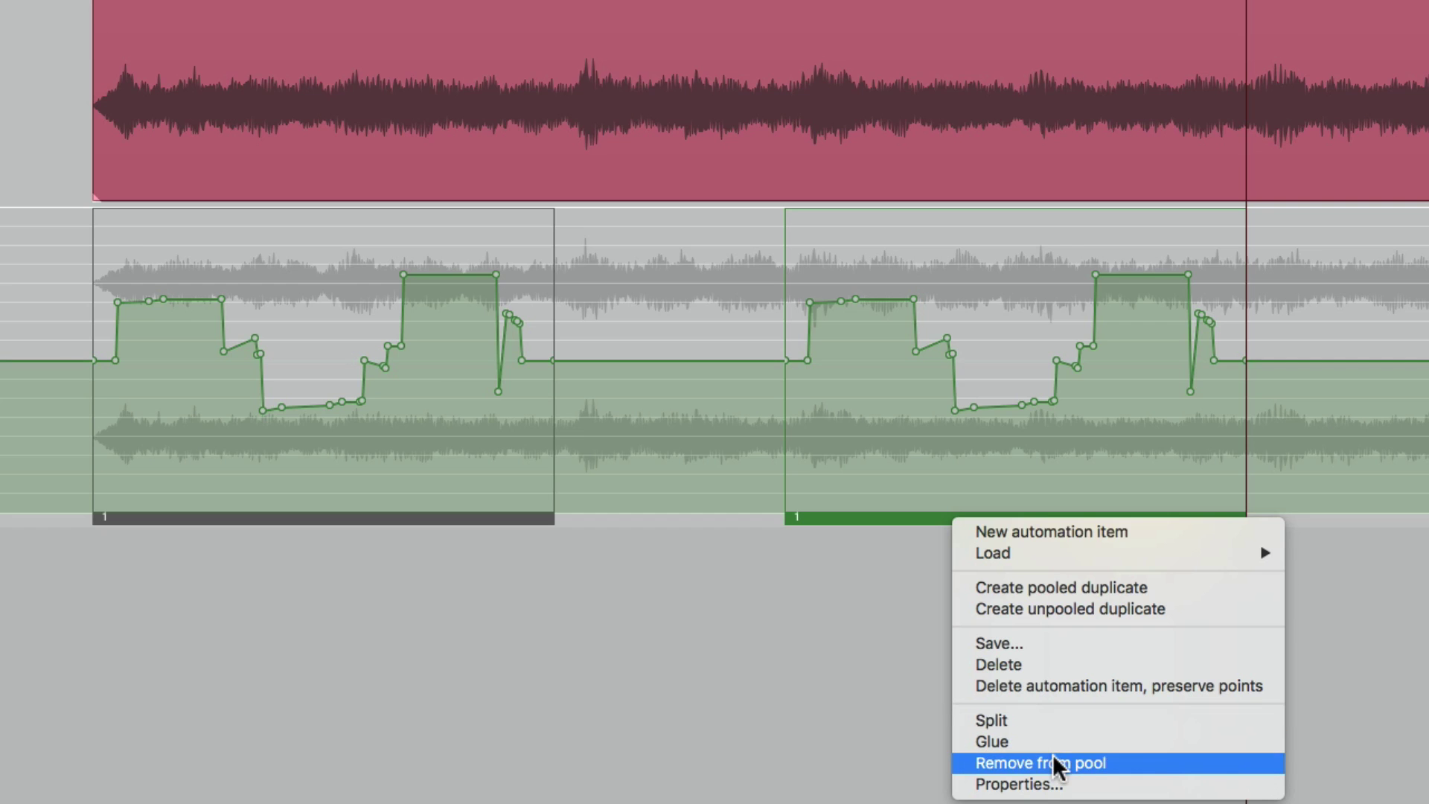
left_click(1141, 765)
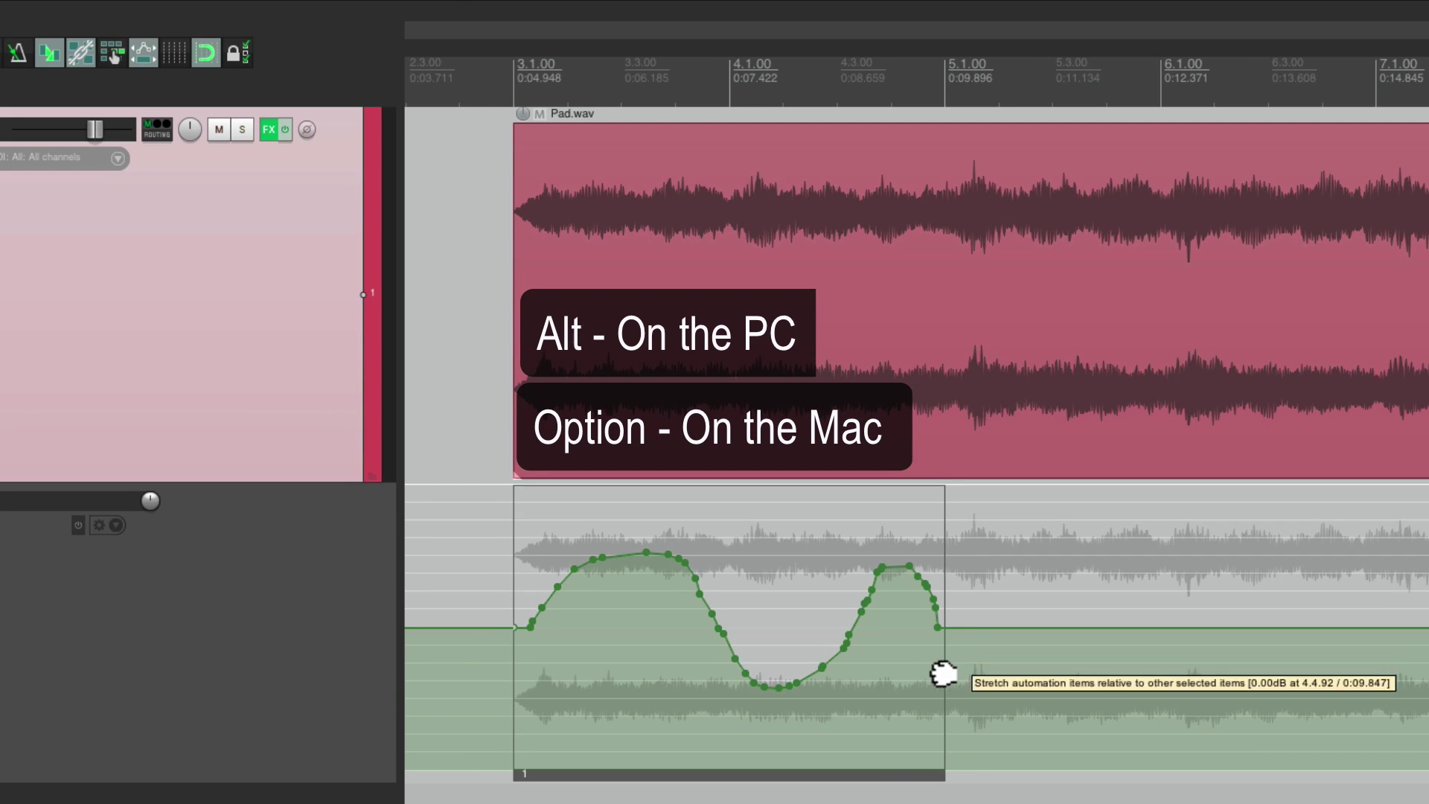
Step: Try stretching the automation item so that it ends at about 5.4.00, and undo the stretch
left_click_drag(945, 673, 996, 700)
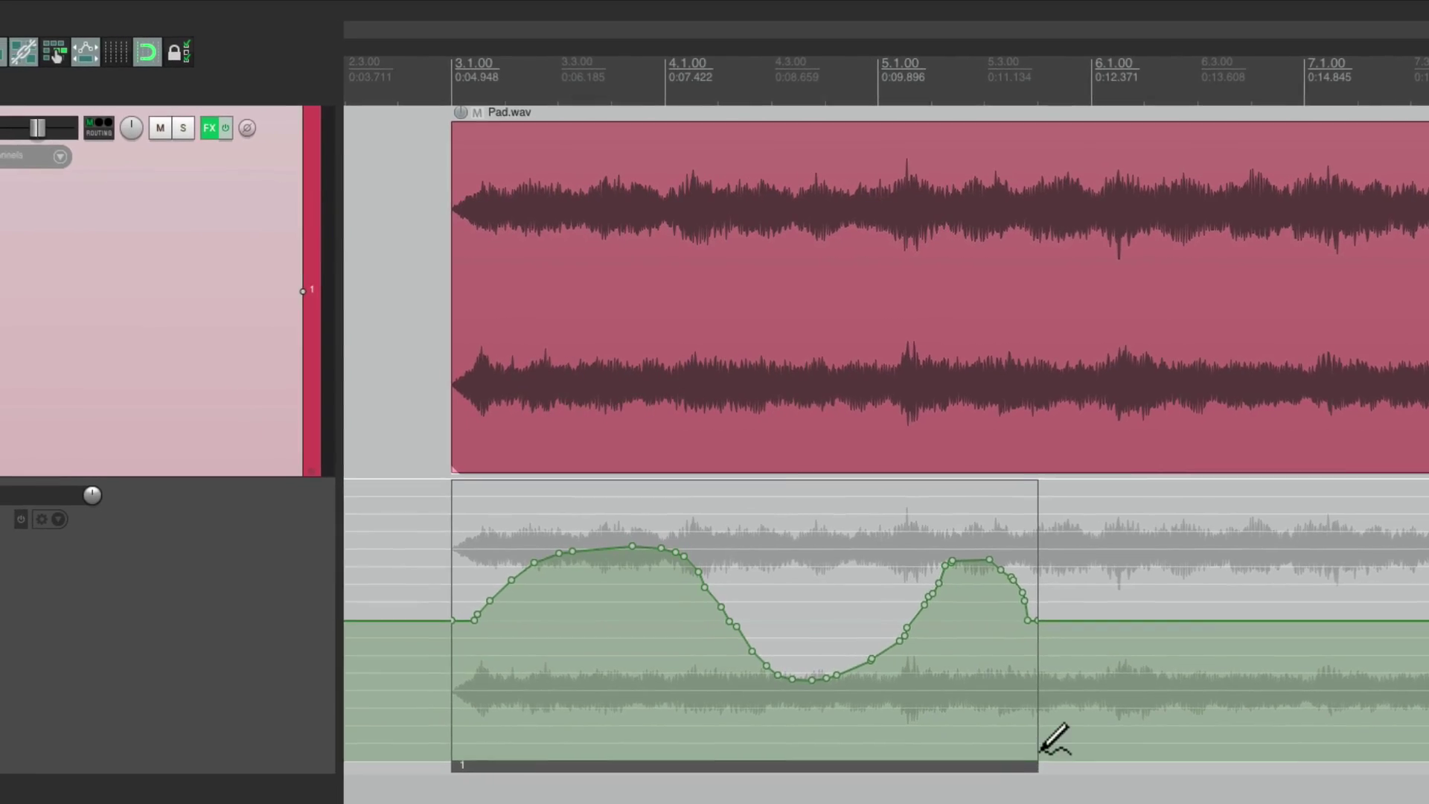
key("super+z")
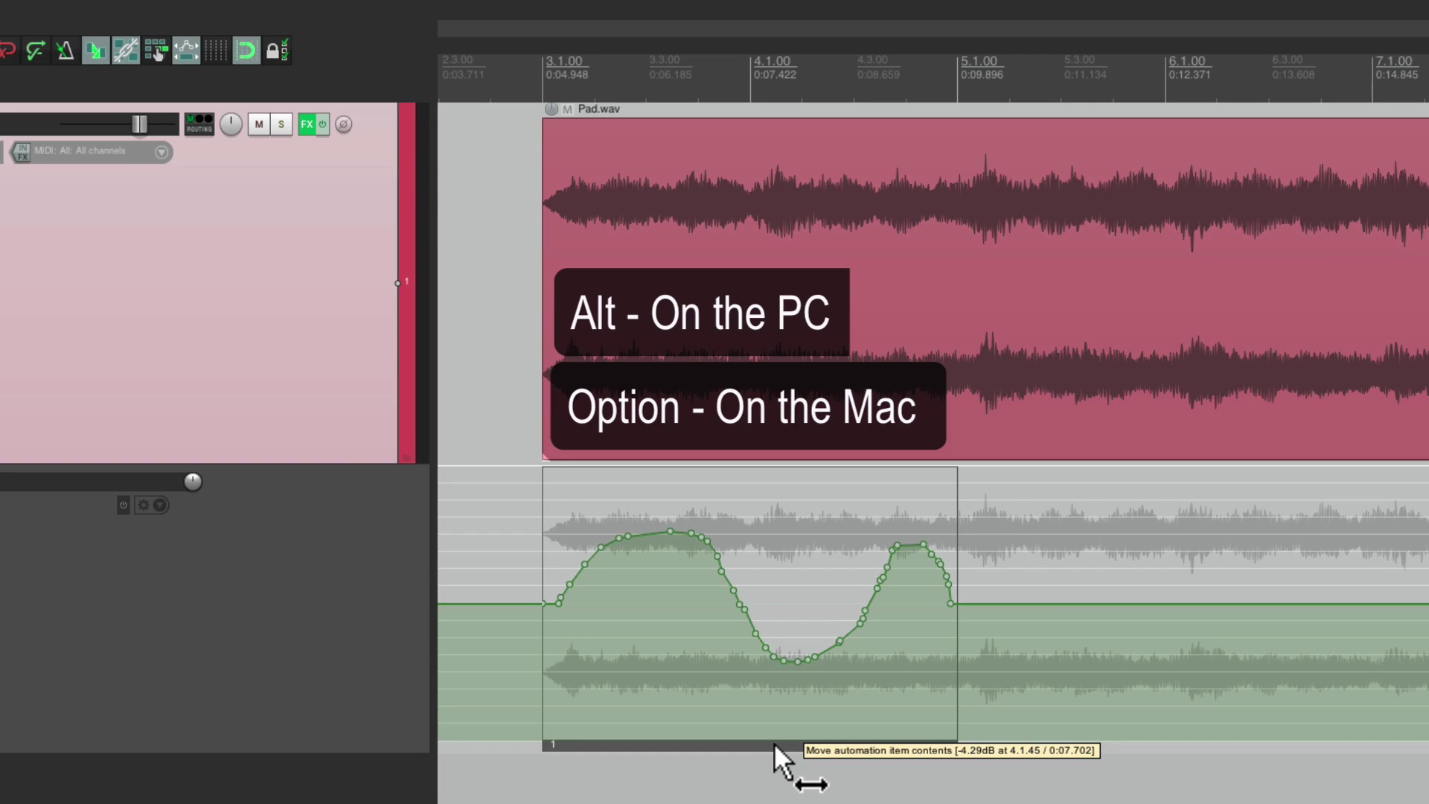
Step: Slide the envelope contents inside the automation item without moving its edges, and open the item's properties
left_click_drag(774, 743, 806, 726)
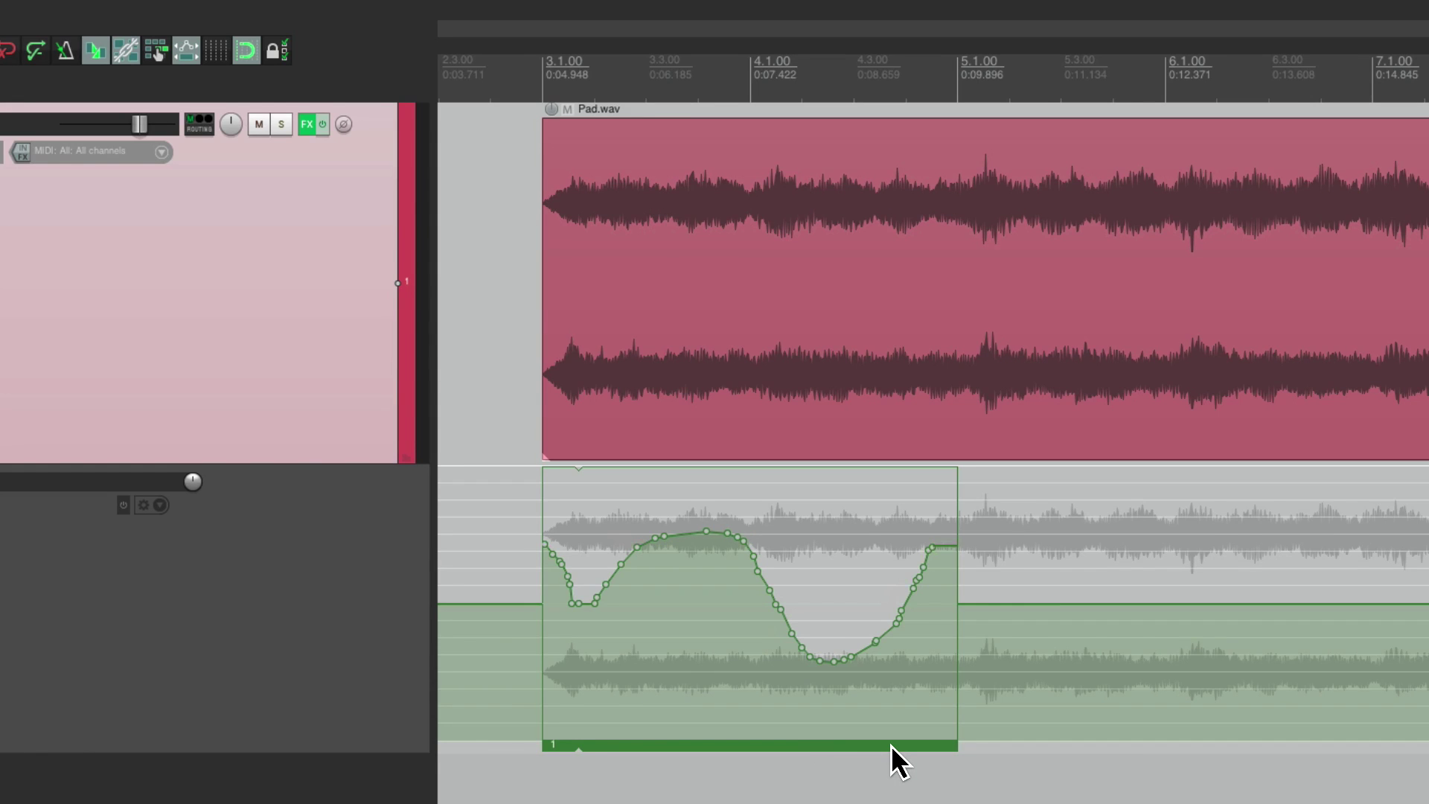
double_click(760, 745)
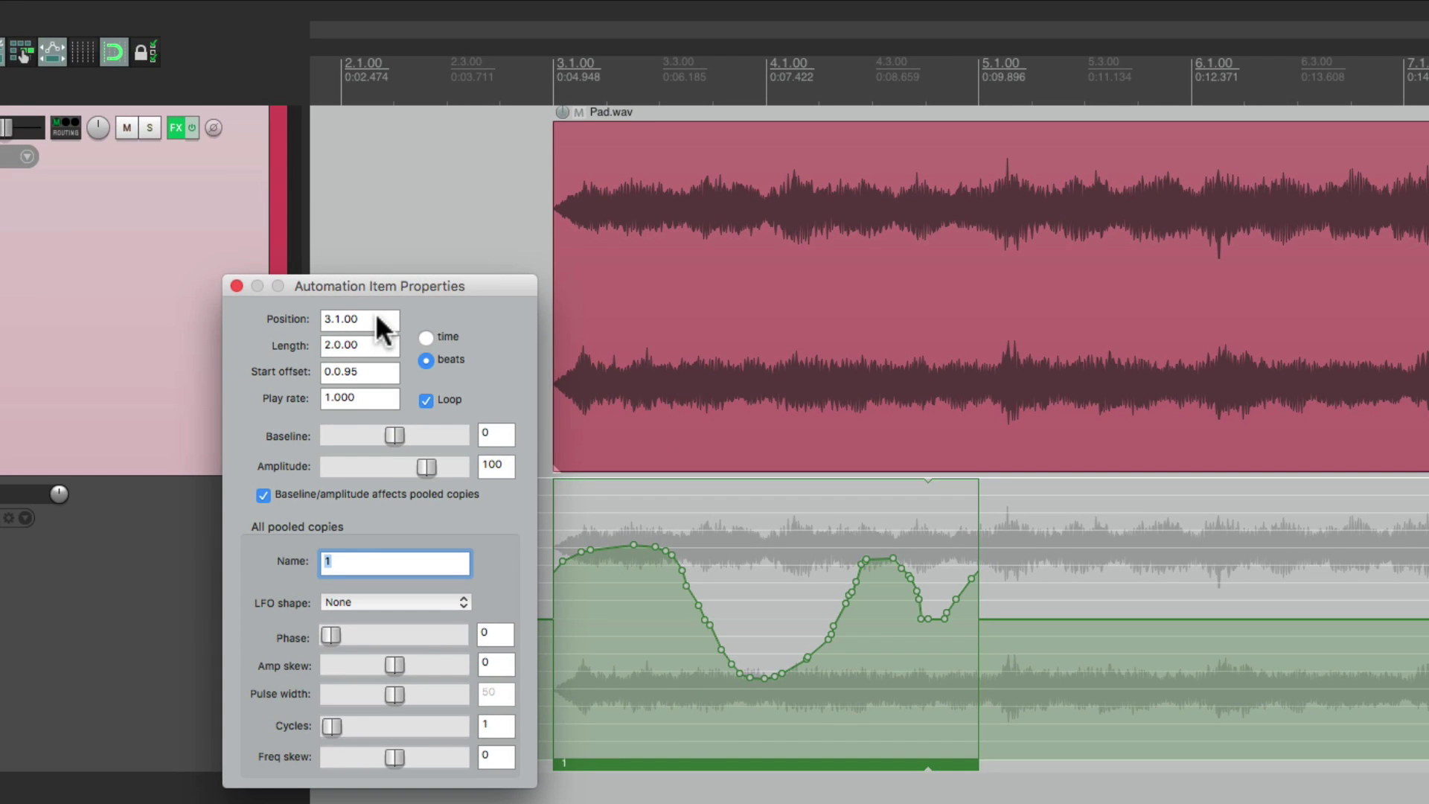
Step: Try the automation item at positions 4 and 5, and return it to position 3
left_click(375, 319)
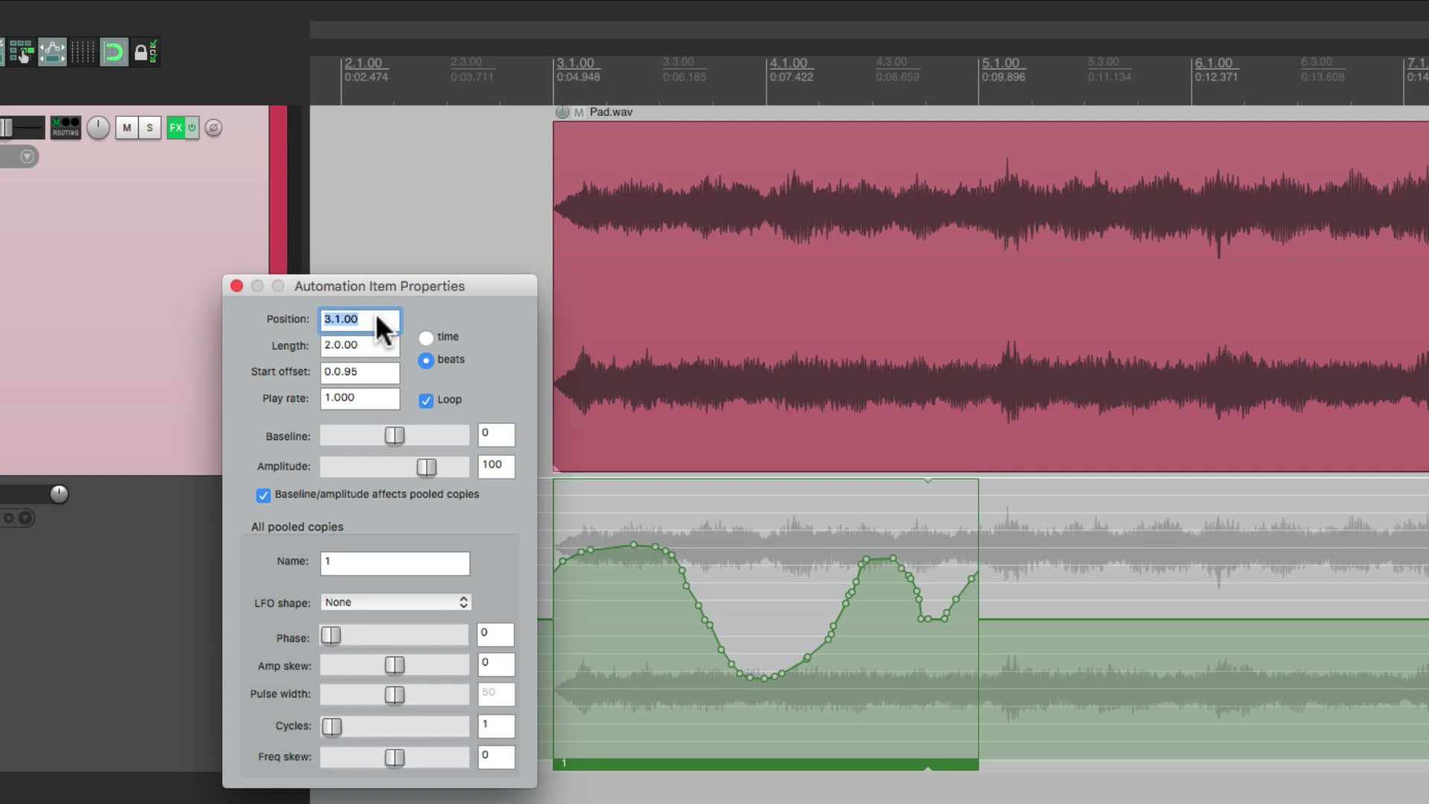
type("4")
key("Return")
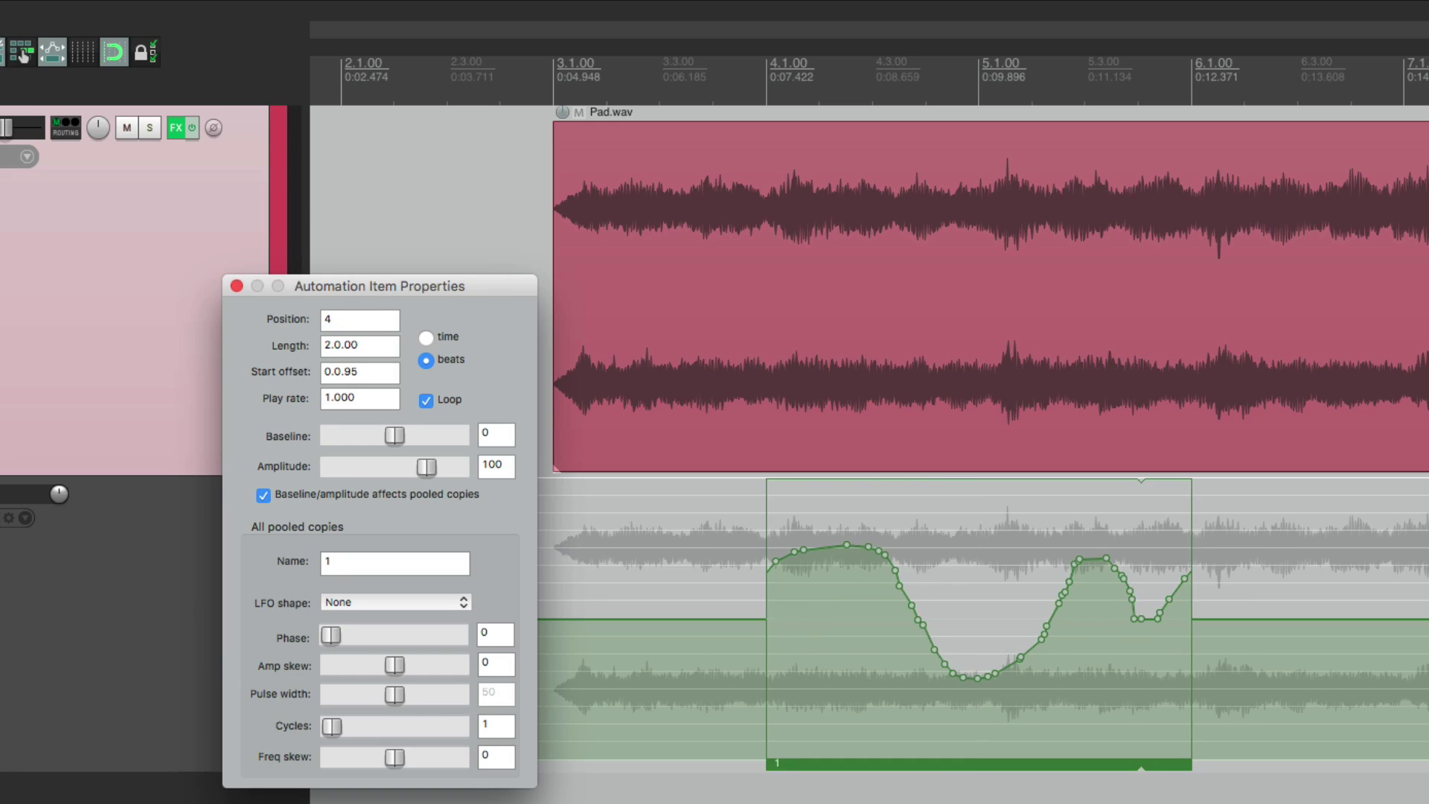
double_click(362, 312)
type("5")
key("Return")
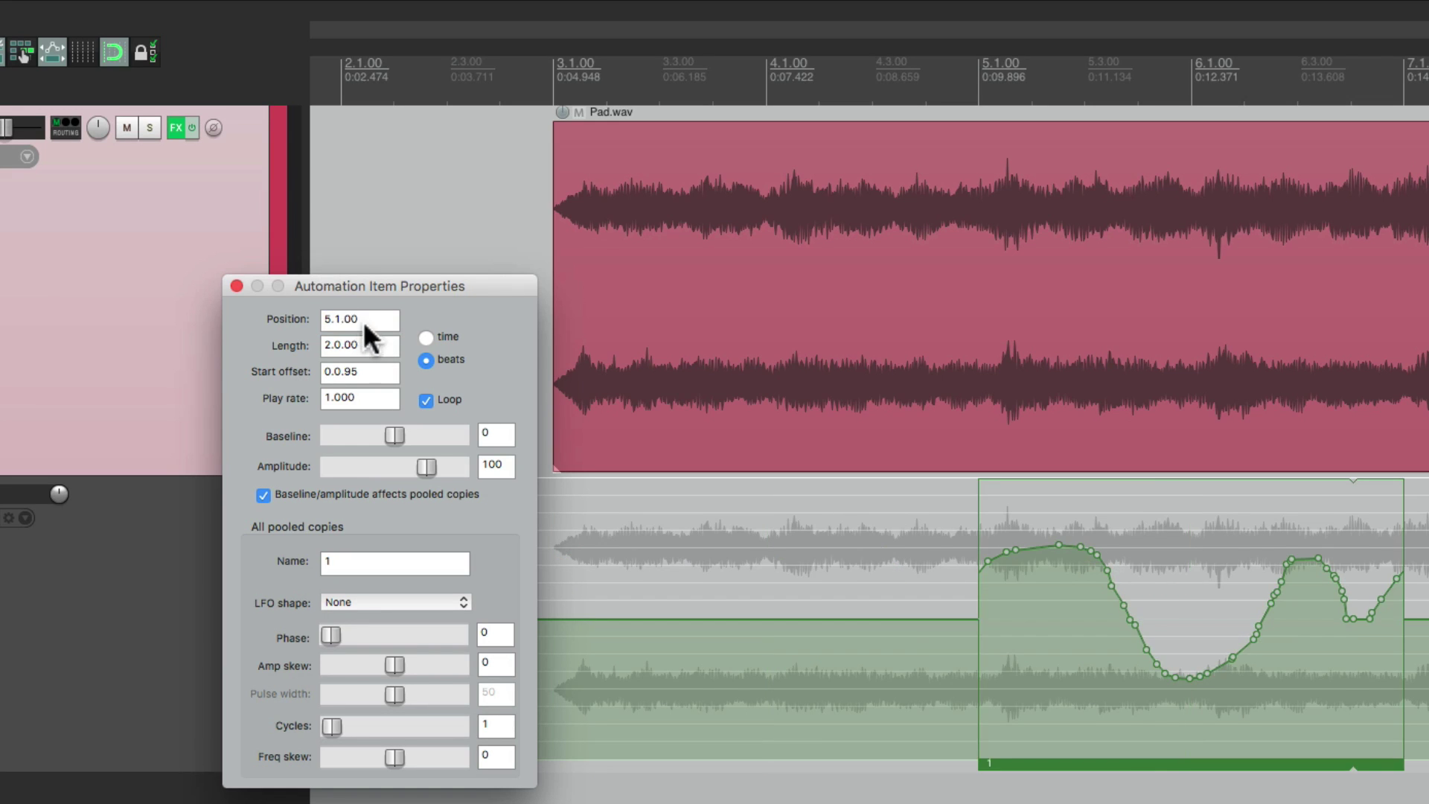
double_click(363, 320)
type("3")
key("Return")
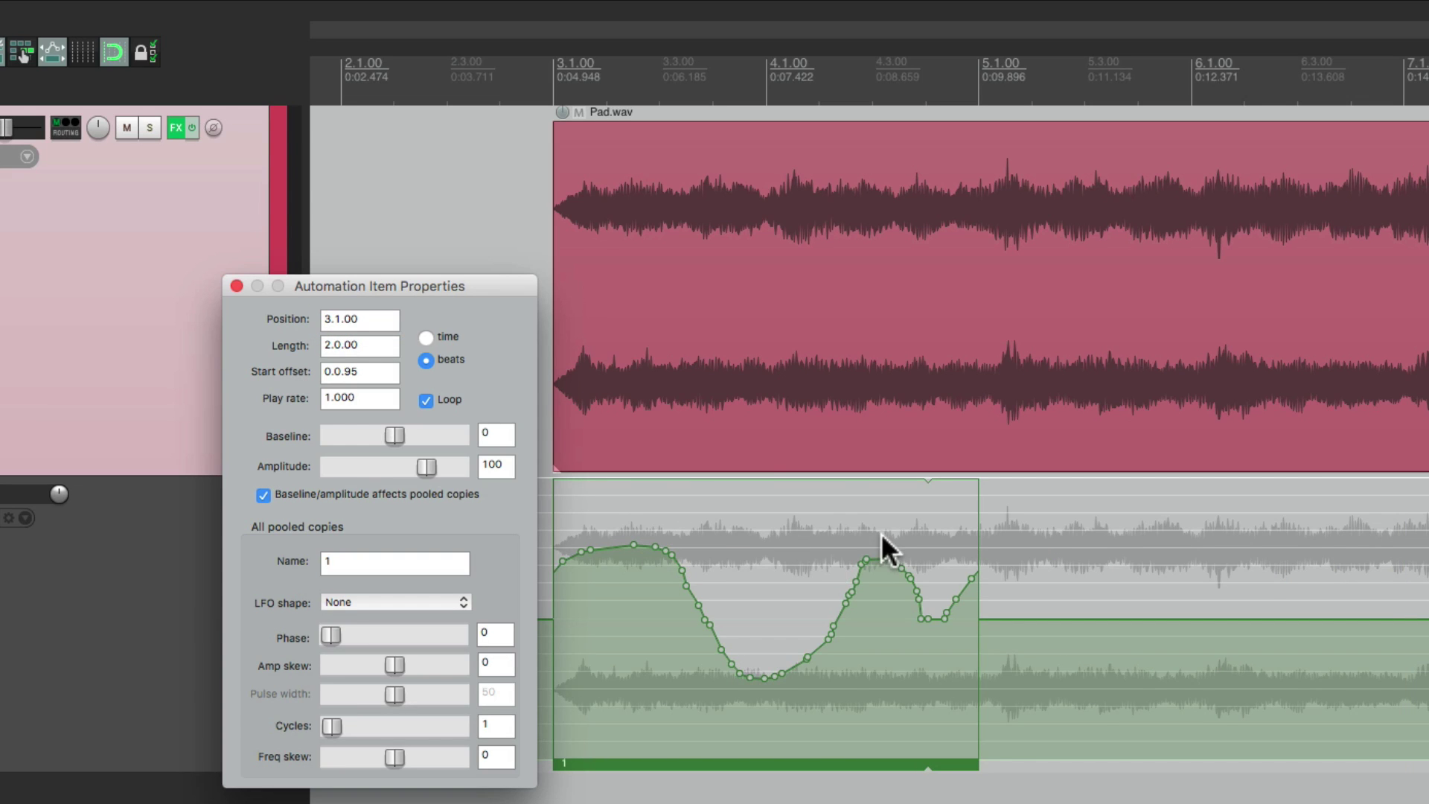
Step: Set the automation item's length to 4 and turn off its looping
double_click(377, 344)
type("4")
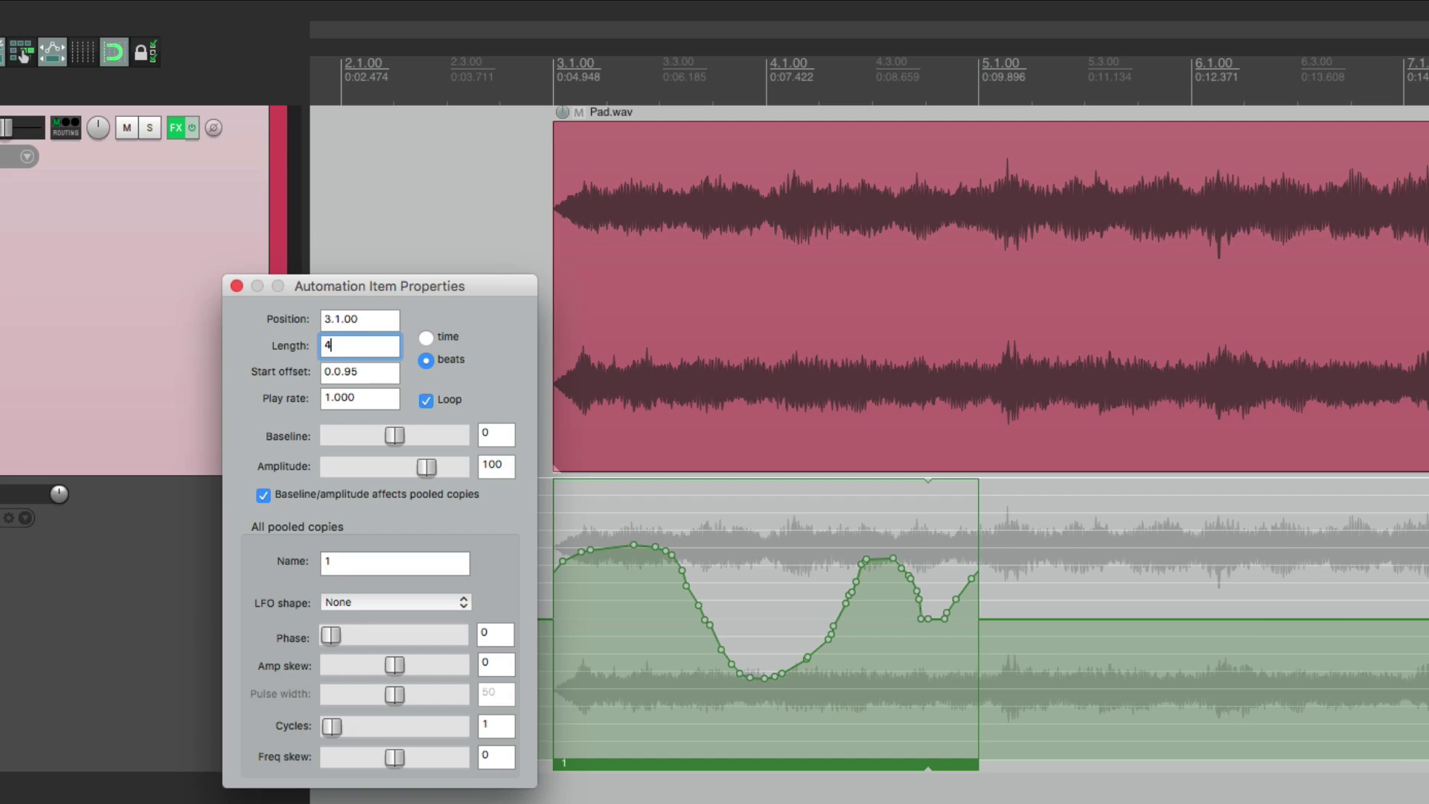
key("Return")
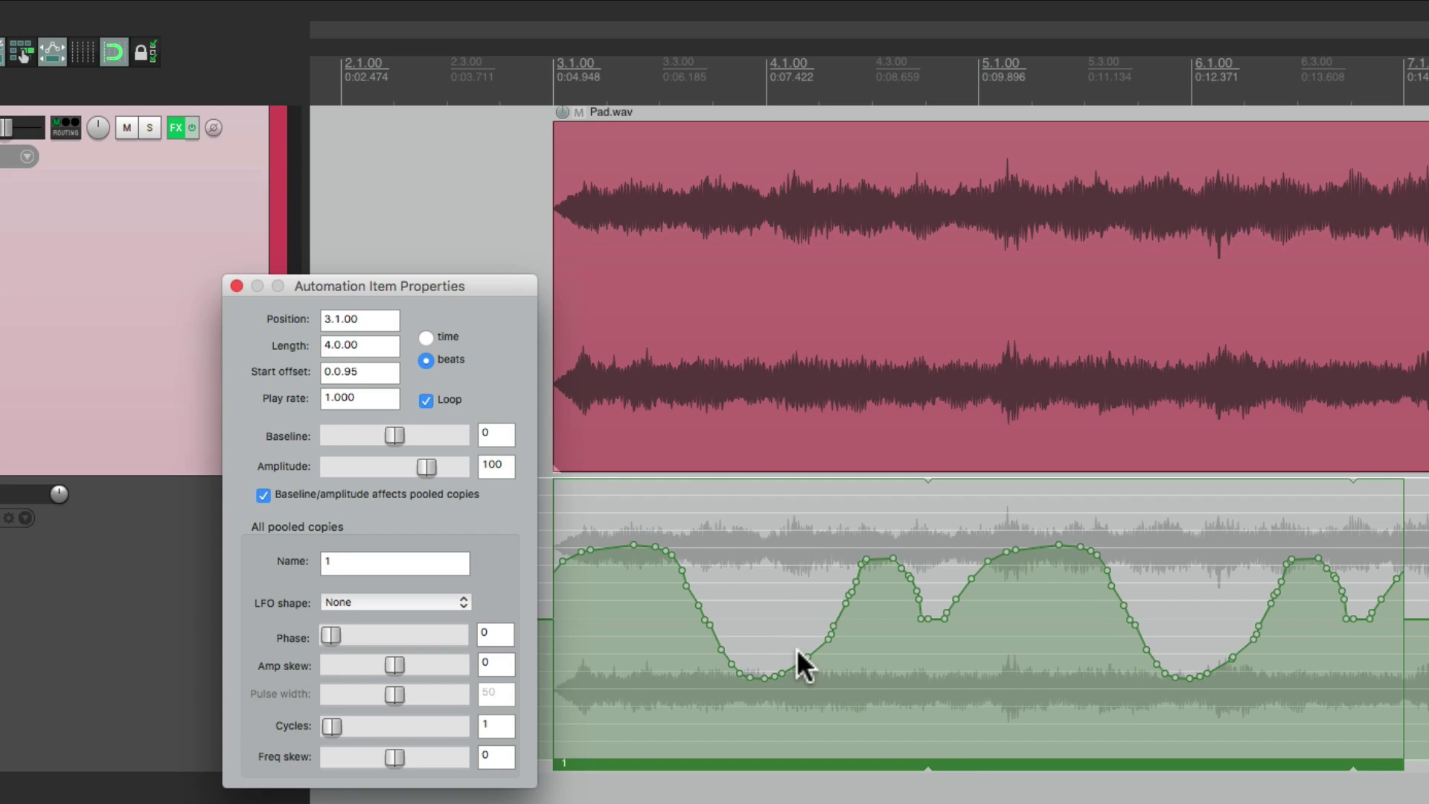
left_click(425, 400)
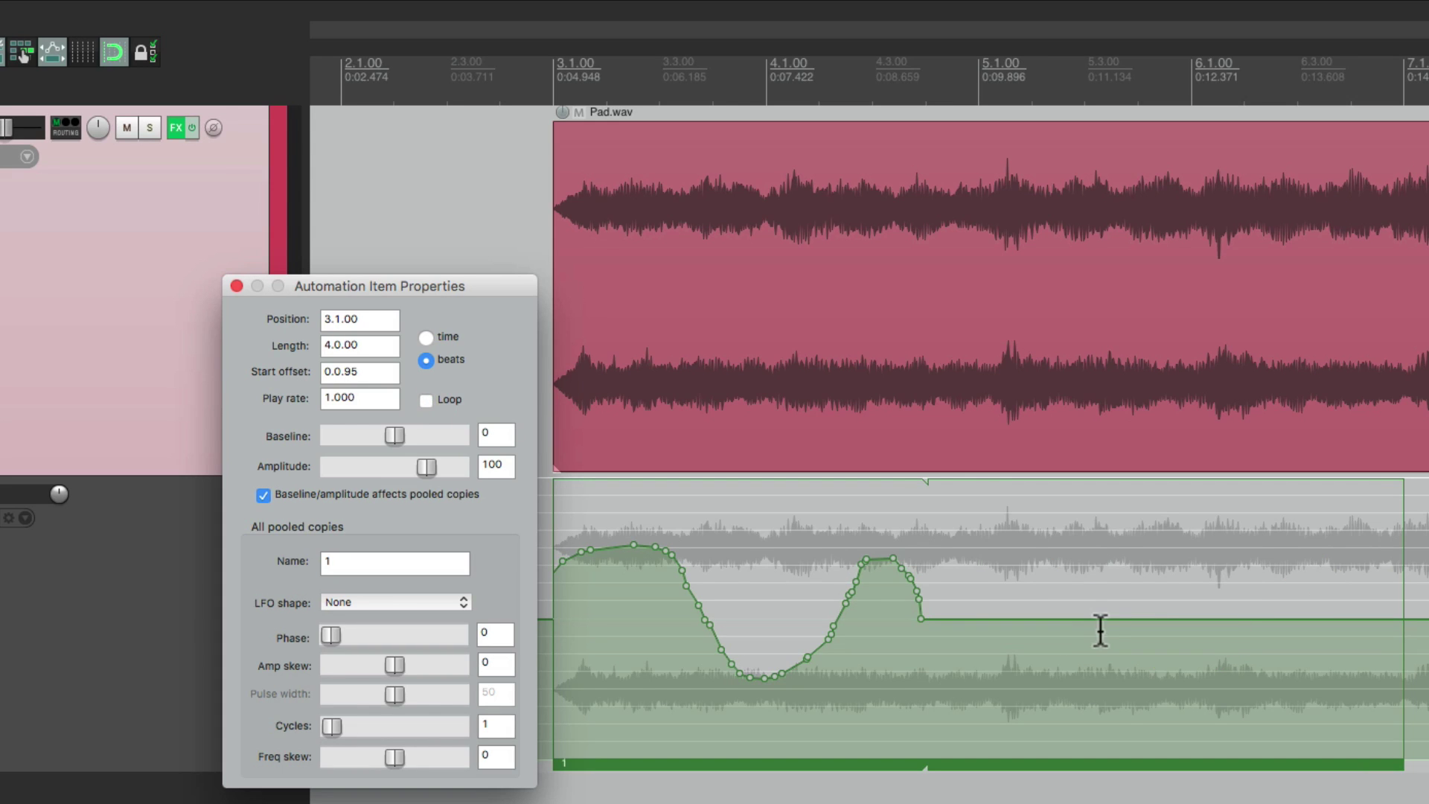
Step: Extend the unlooped automation item's end to a length of about 4.2.11, and set its length back to 2
left_click_drag(1406, 631, 1427, 717)
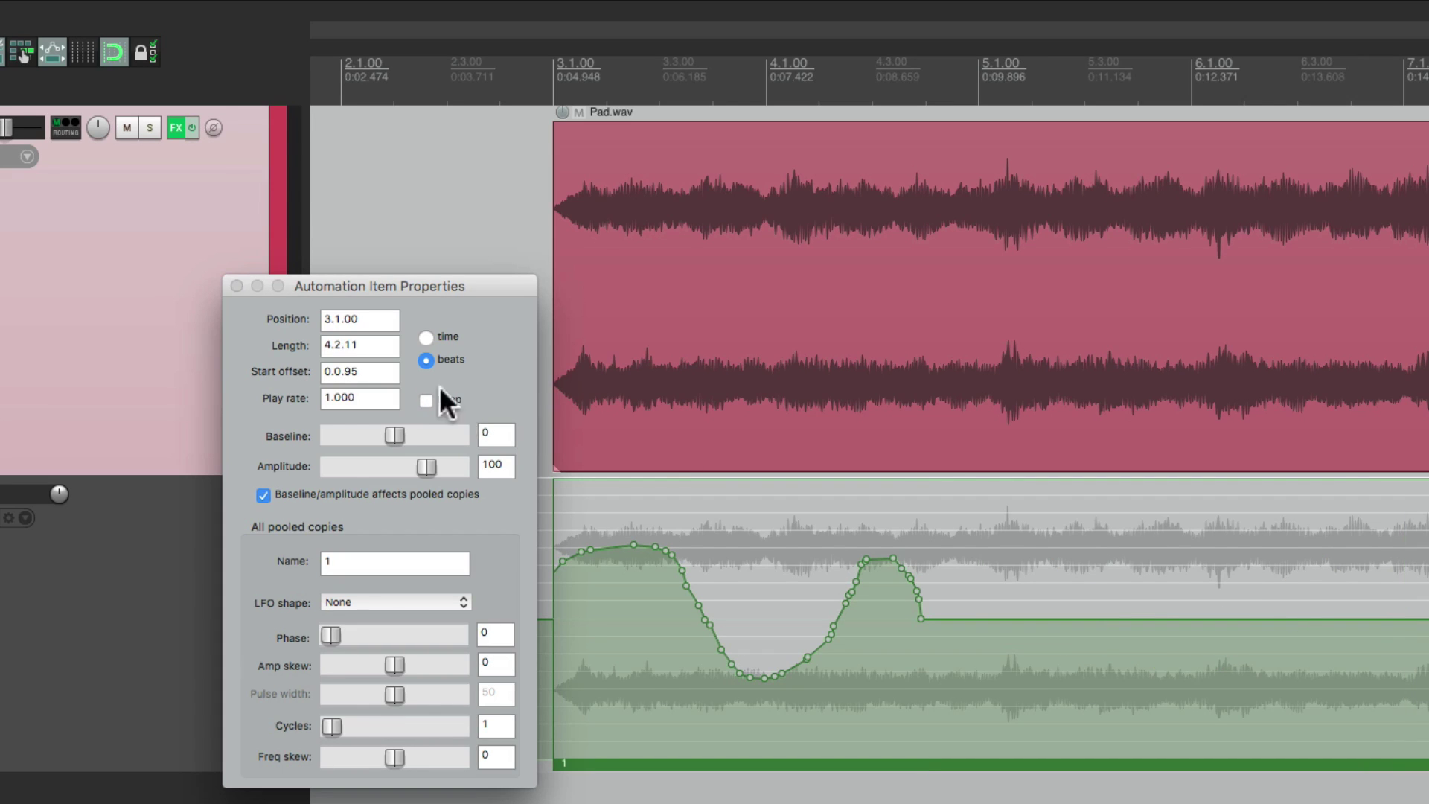
double_click(374, 345)
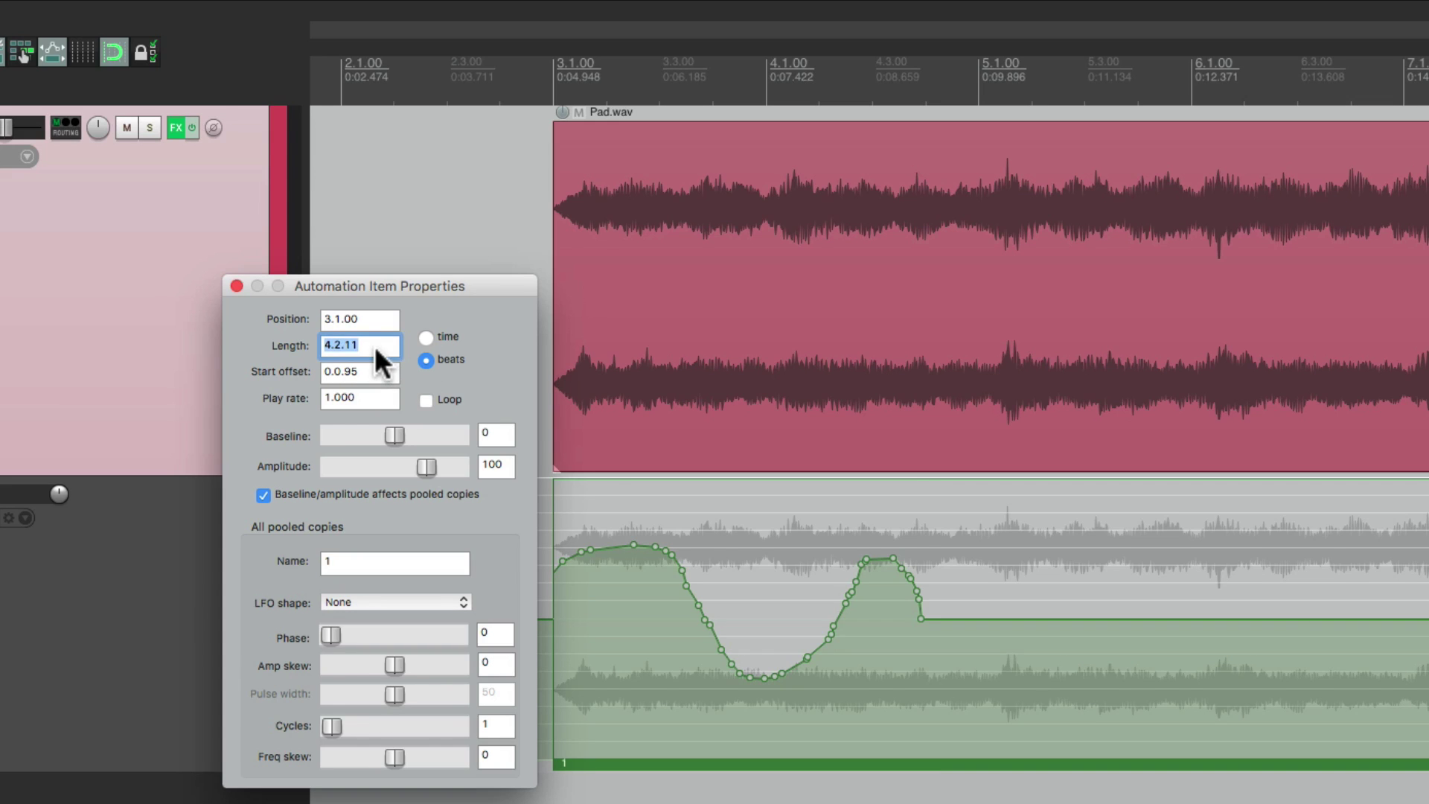
type("2")
key("Return")
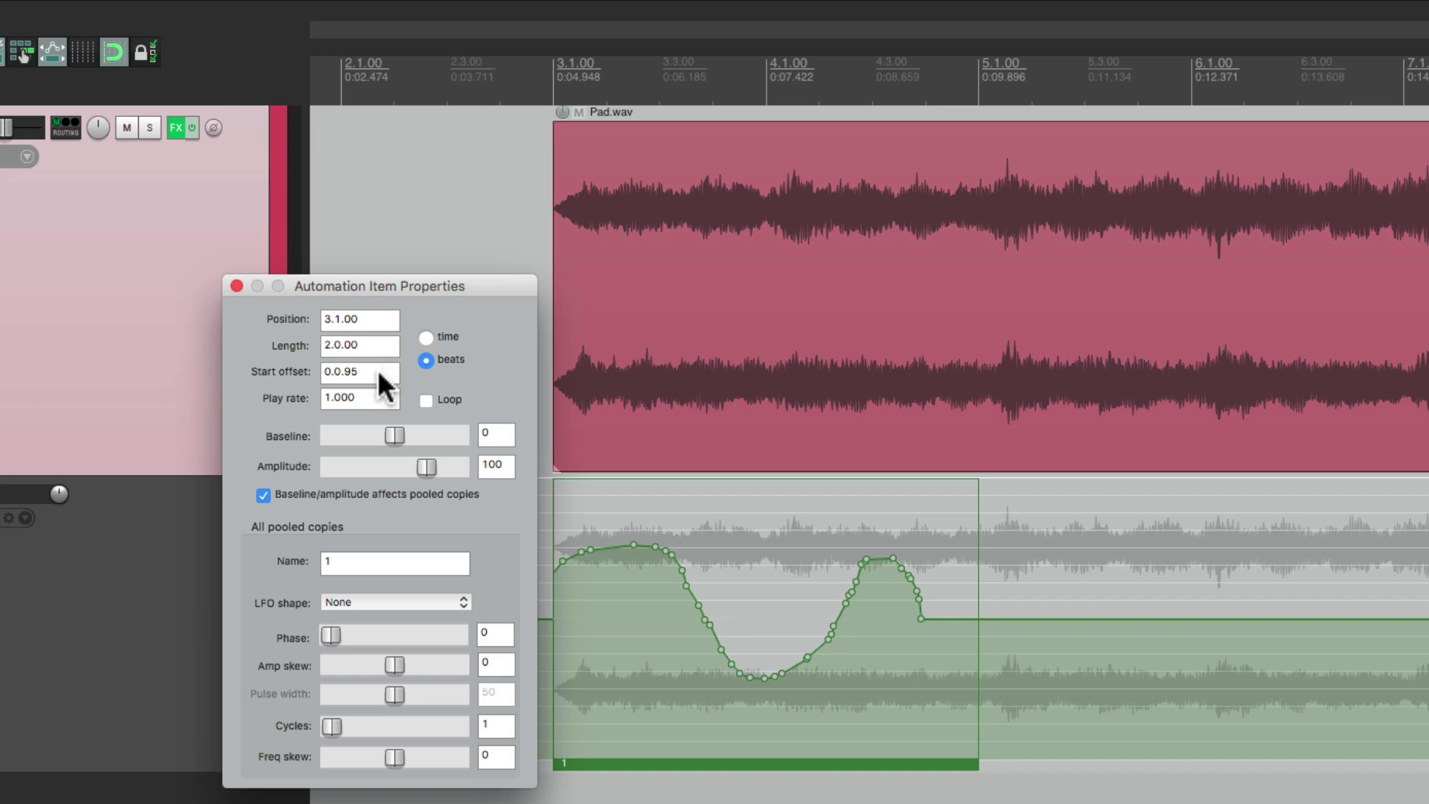
Step: Set the automation item's start offset to 0
double_click(378, 369)
type("0")
key("Return")
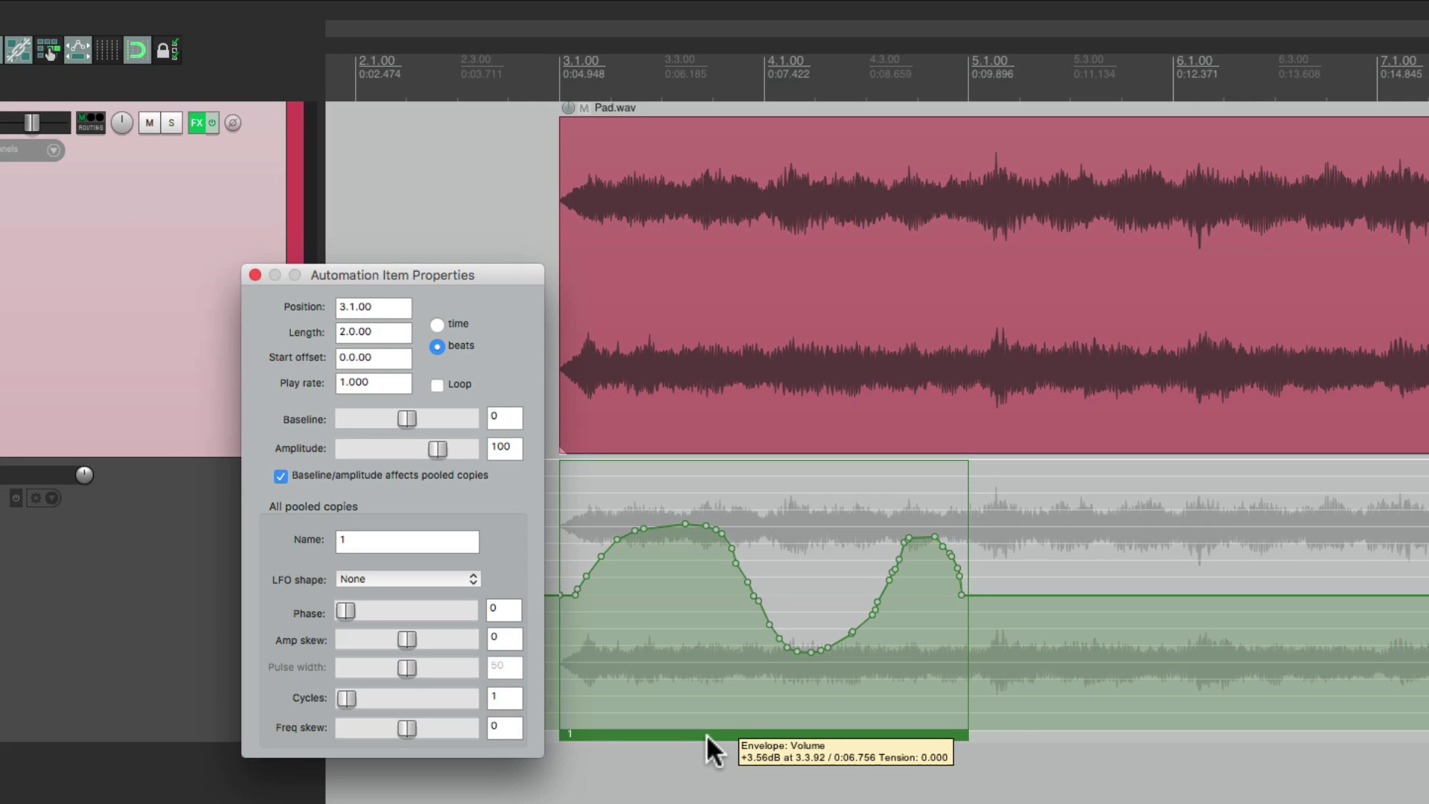
Step: Slide the automation item's contents to a start offset of about -1.2.02, and reset the offset to 0
left_click_drag(704, 735, 842, 722)
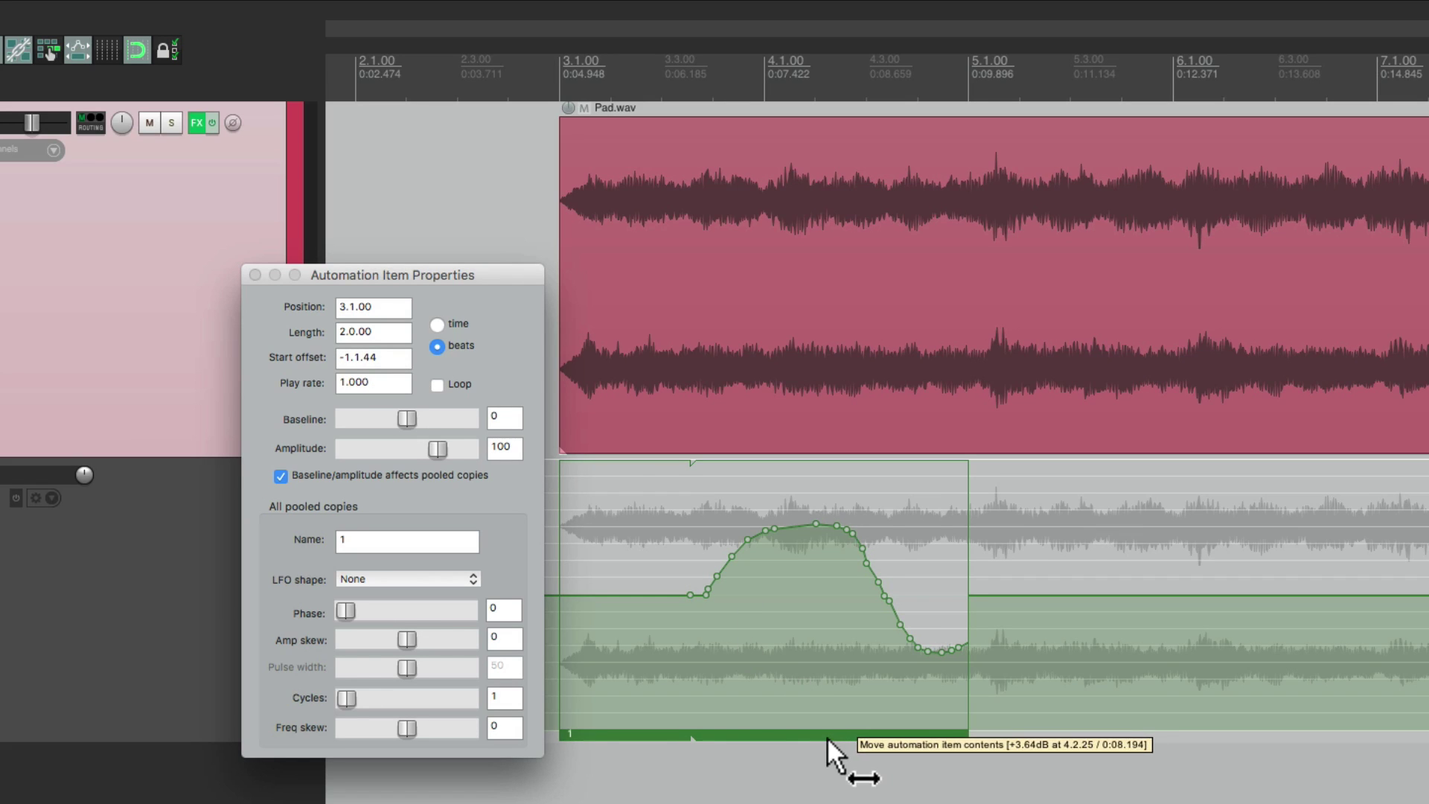
left_click_drag(828, 737, 778, 752)
left_click(390, 355)
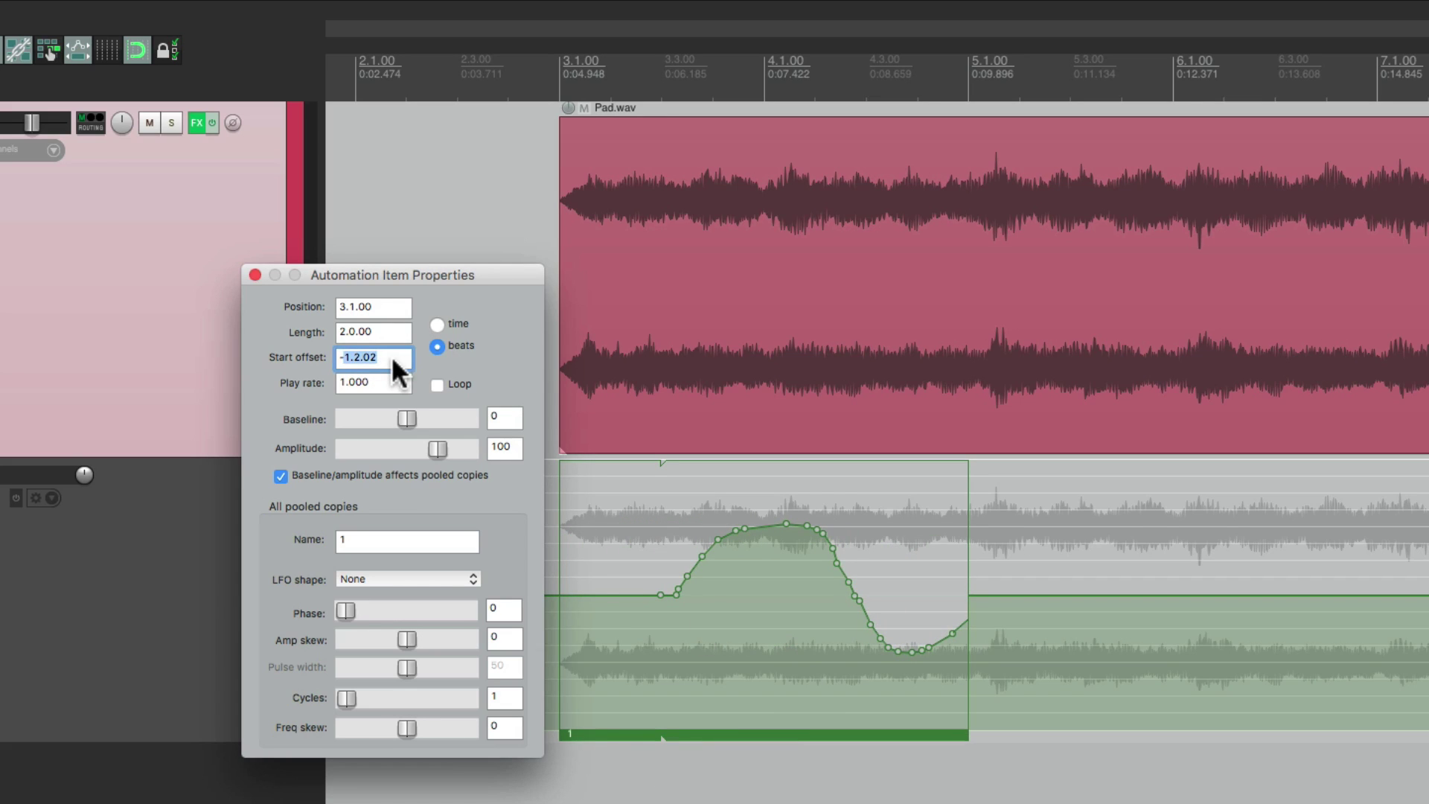
type("0")
key("Return")
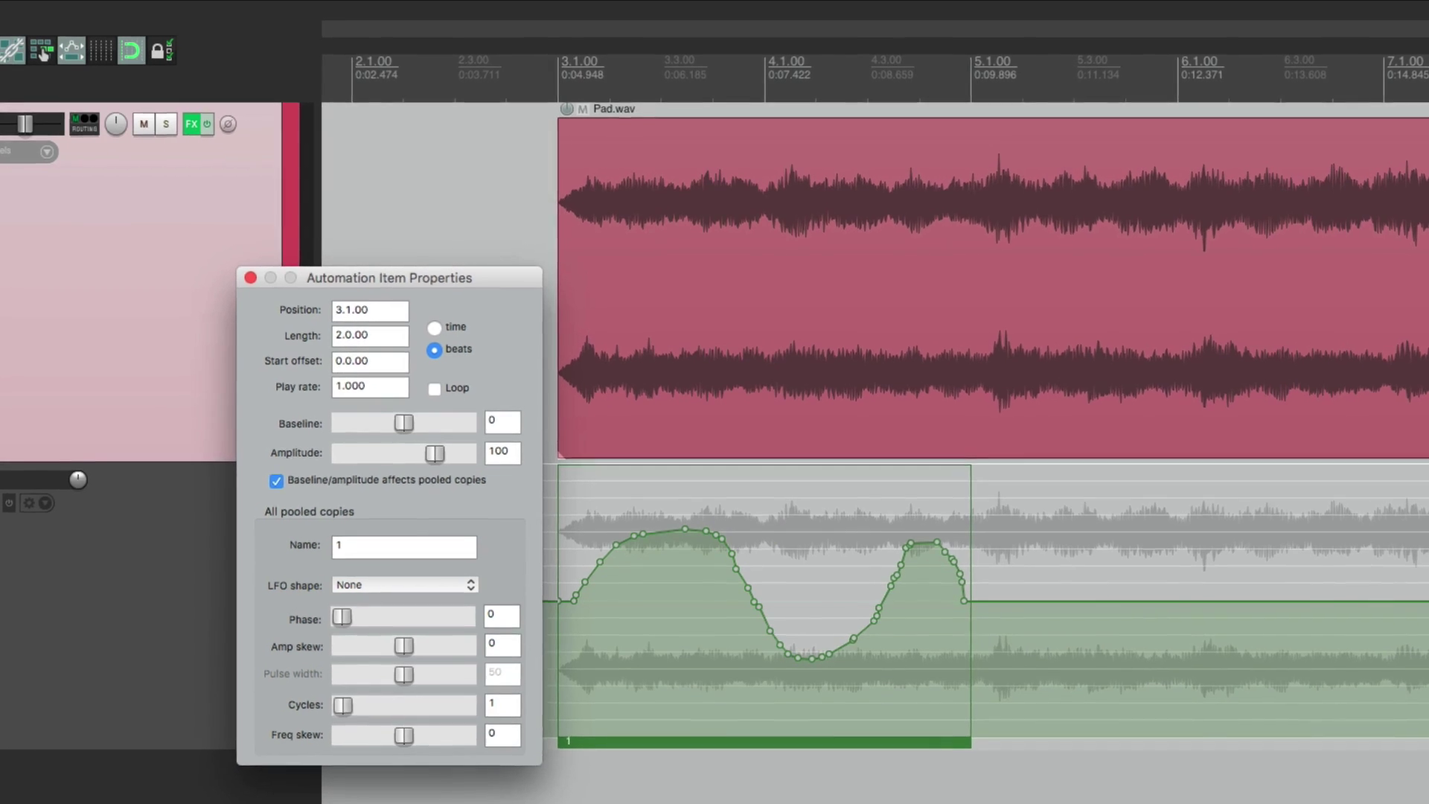
Step: Try play rates of 2 and 0.5 on the automation item, and undo the play rate changes
left_click(377, 396)
type("2")
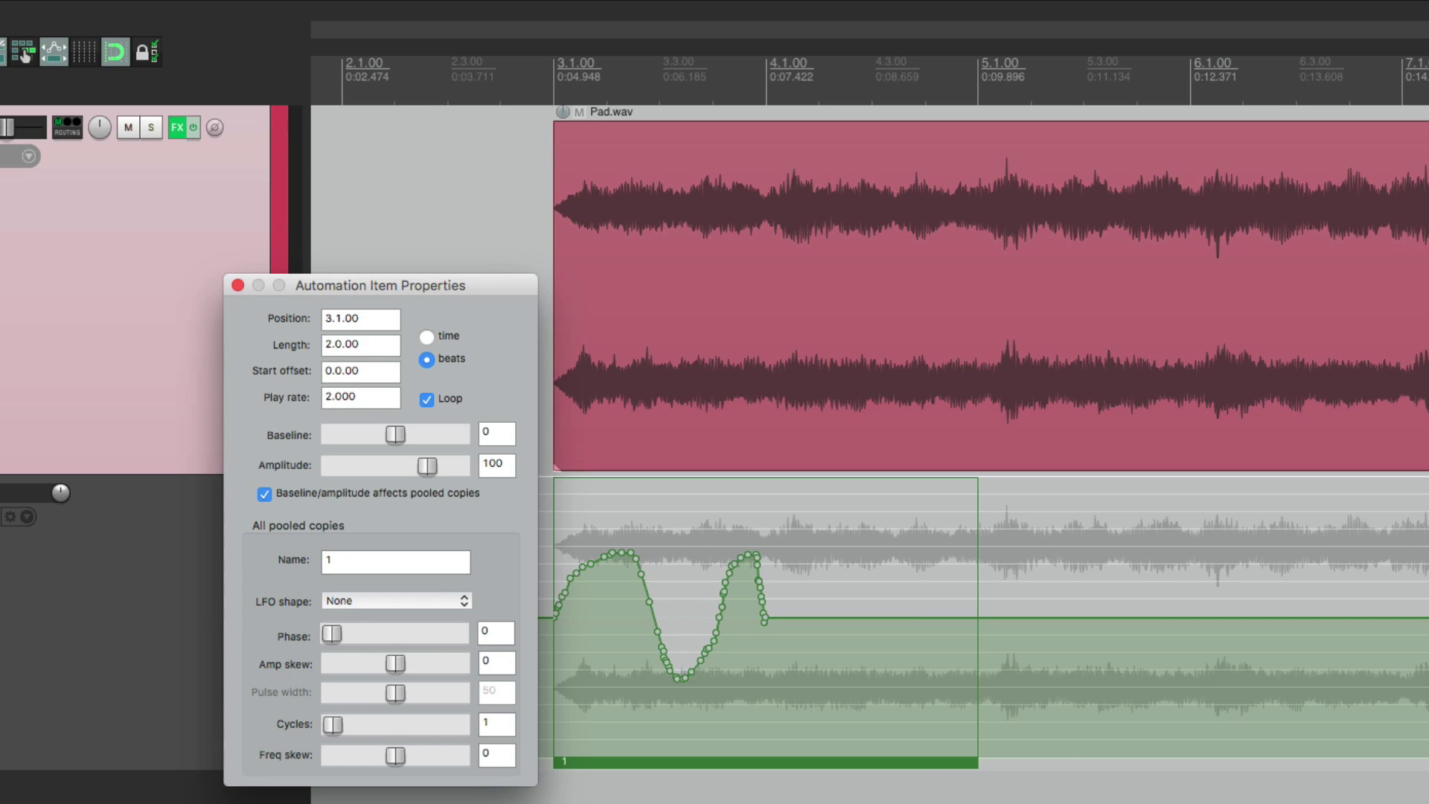
left_click(377, 398)
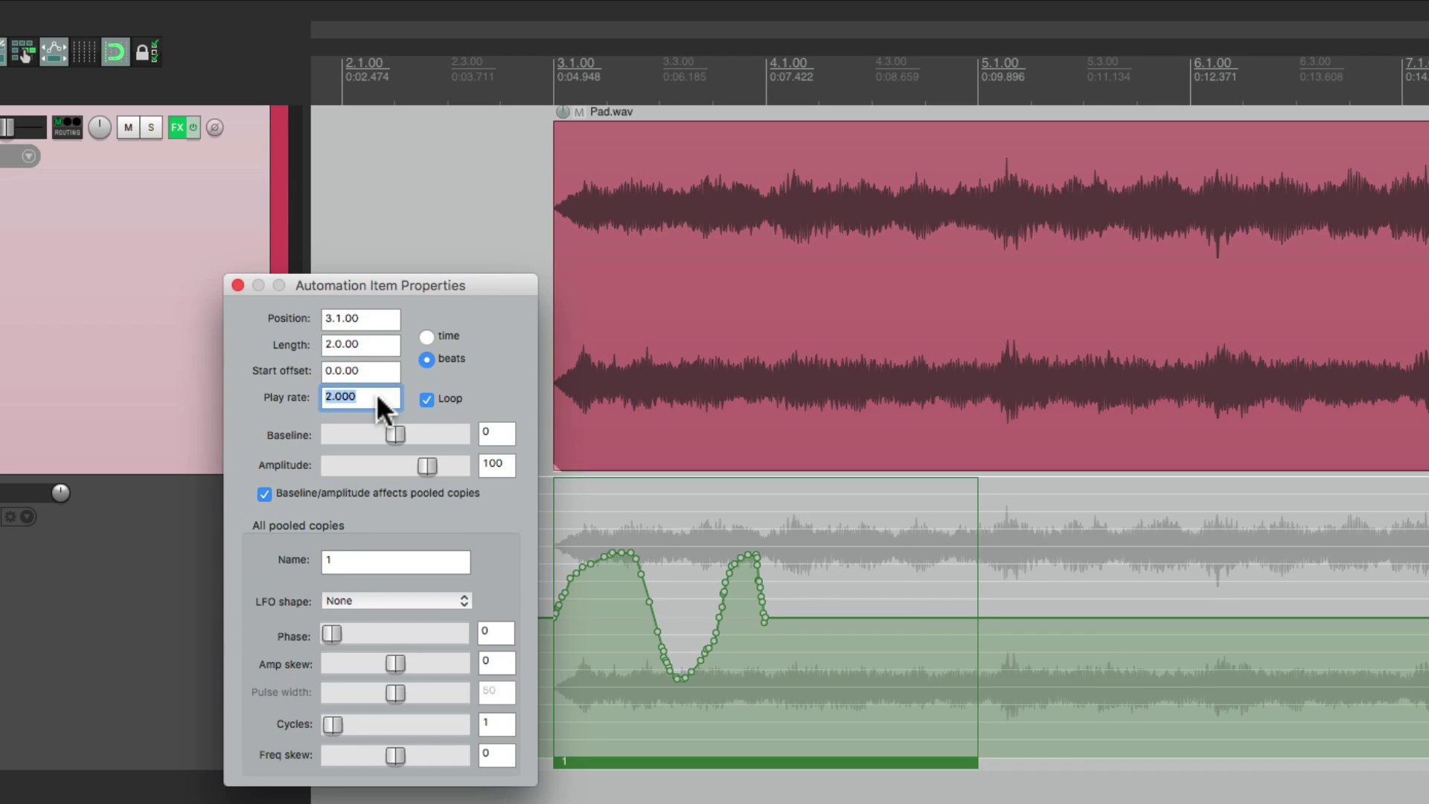
type(".5")
key("Return")
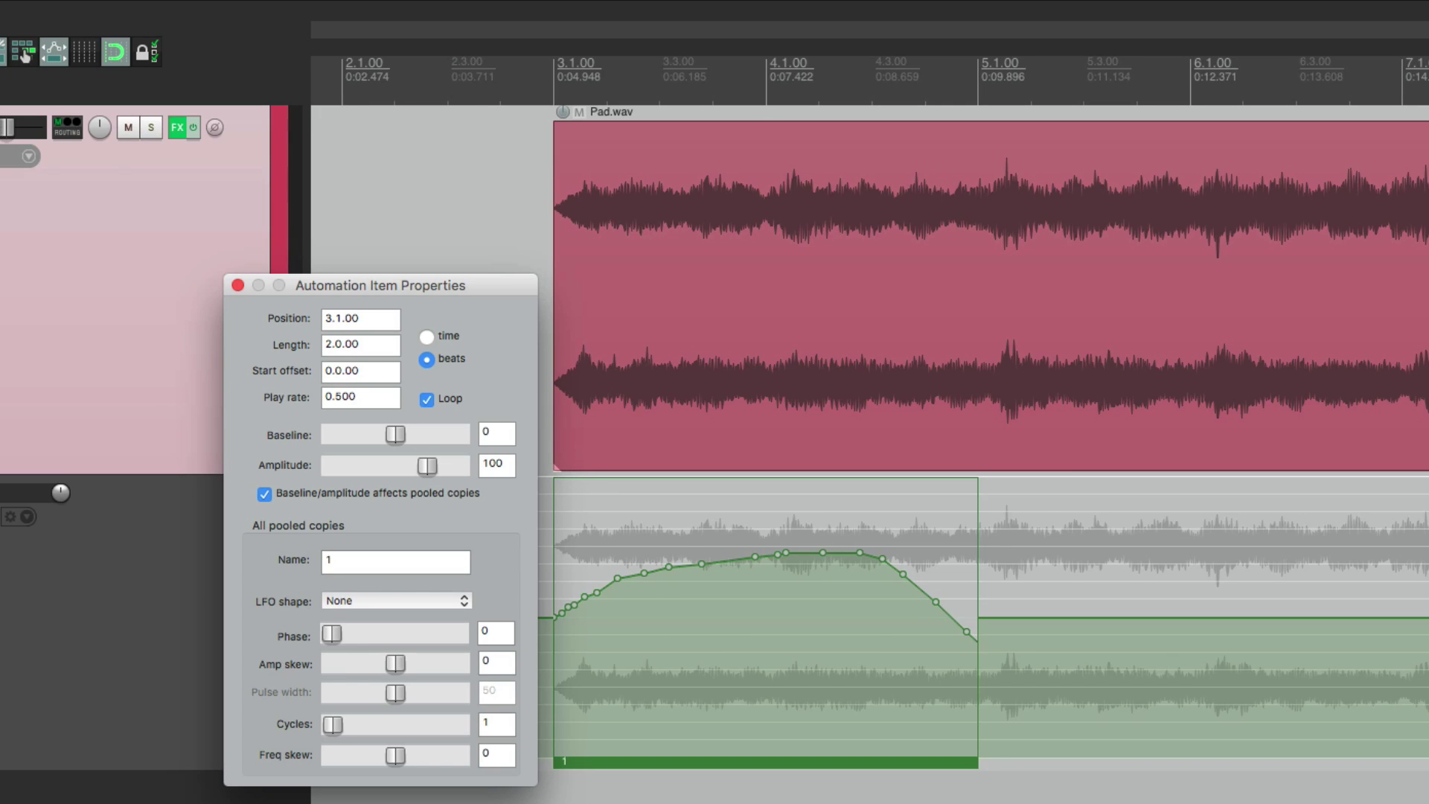
key("super+z")
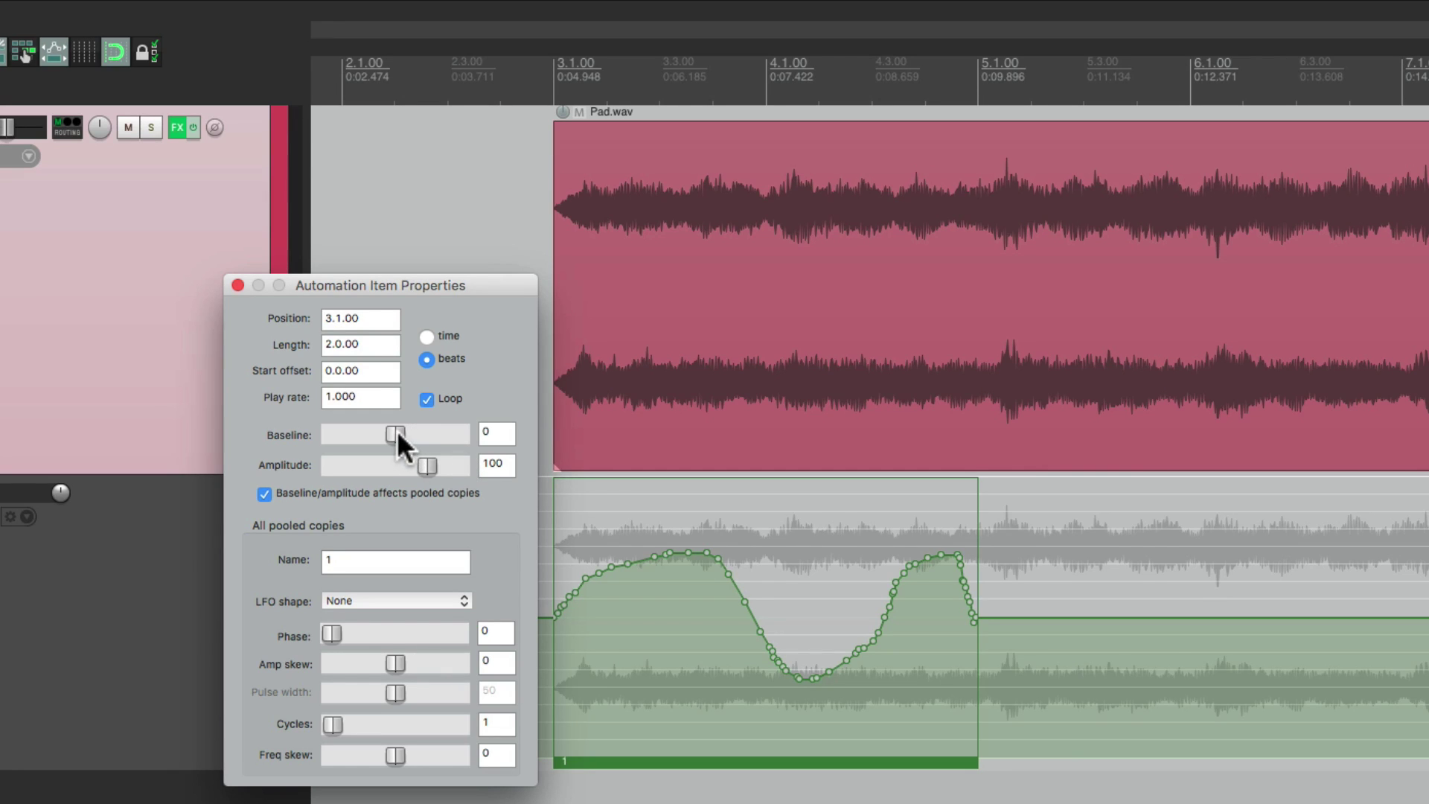
Step: Try a baseline of -7 and an amplitude of 129, and reset them to 0 and 100
mouse_move(396, 430)
left_mouse_down()
mouse_move(368, 432)
mouse_move(414, 432)
mouse_move(356, 435)
mouse_move(427, 431)
mouse_move(389, 432)
left_mouse_up()
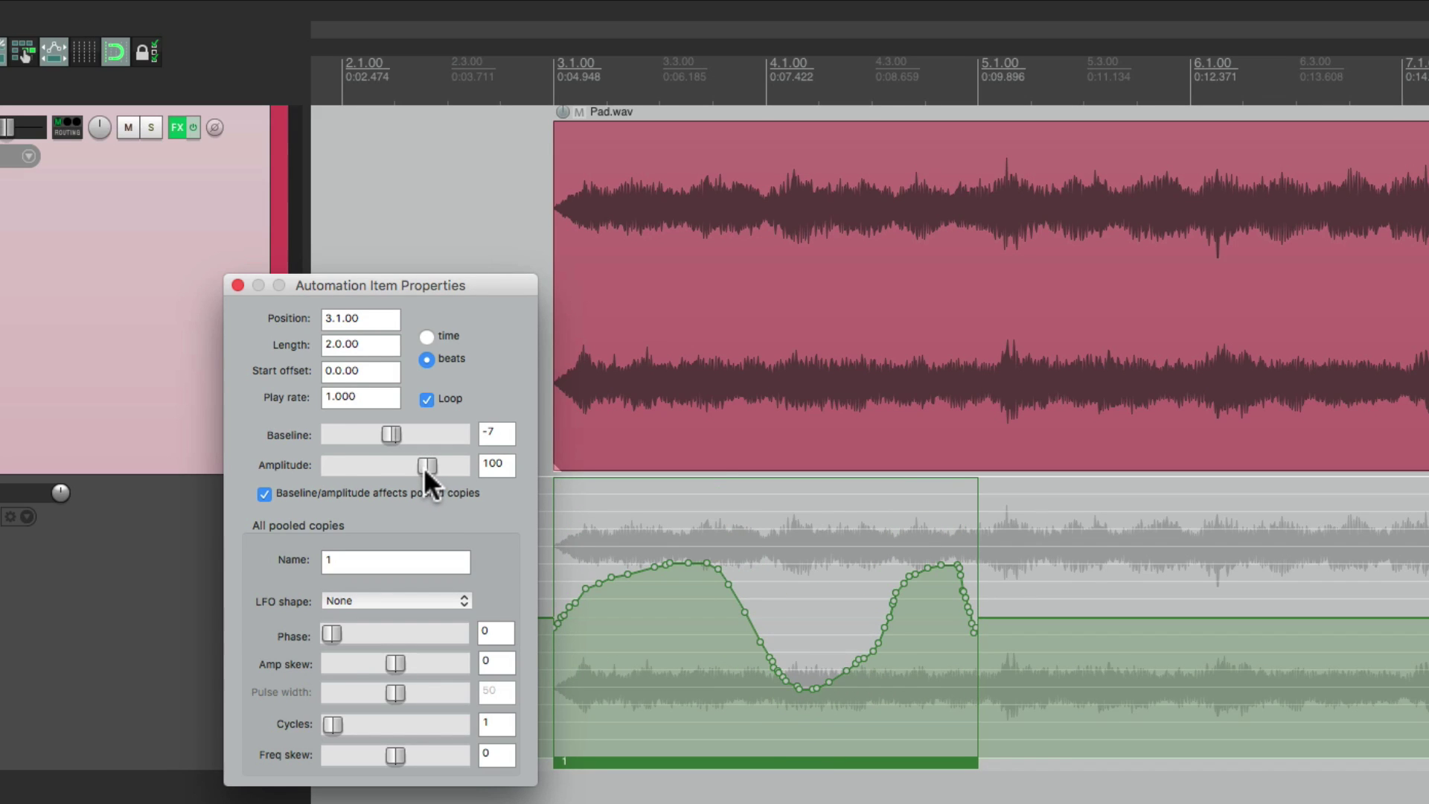
mouse_move(424, 469)
left_mouse_down()
mouse_move(400, 479)
mouse_move(440, 475)
mouse_move(389, 479)
mouse_move(438, 490)
left_mouse_up()
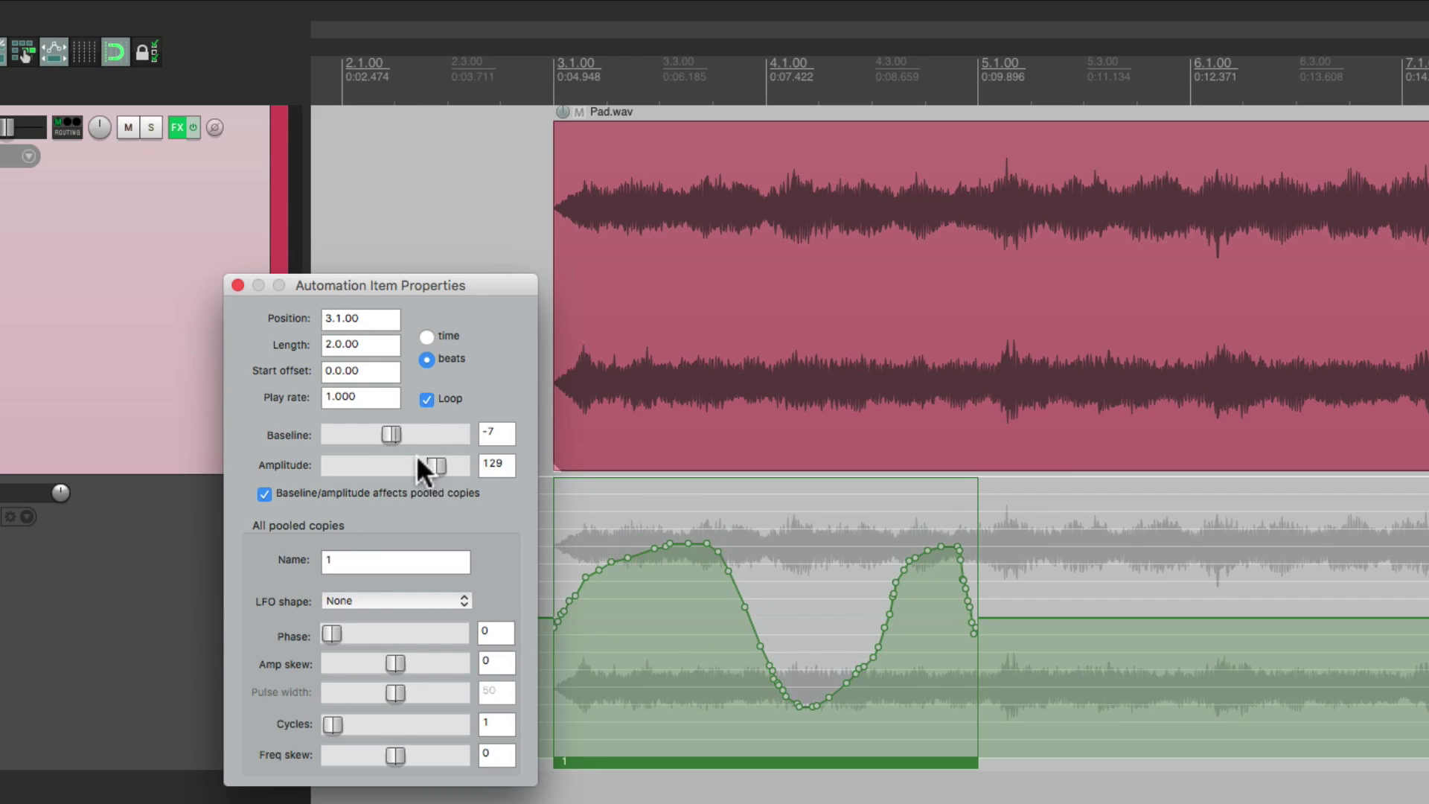
mouse_move(394, 430)
left_mouse_down()
mouse_move(373, 432)
mouse_move(391, 432)
left_mouse_up()
double_click(392, 431)
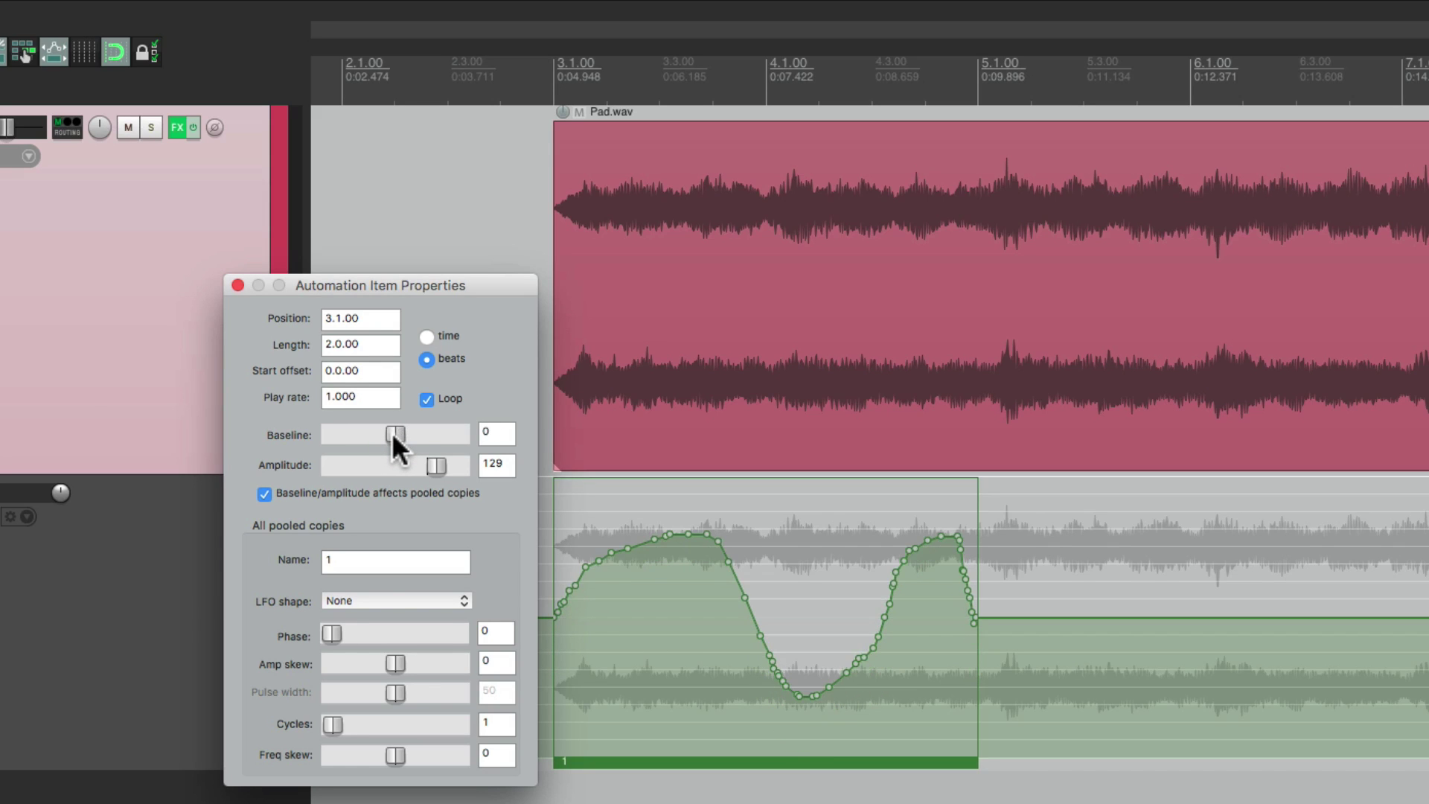
double_click(436, 465)
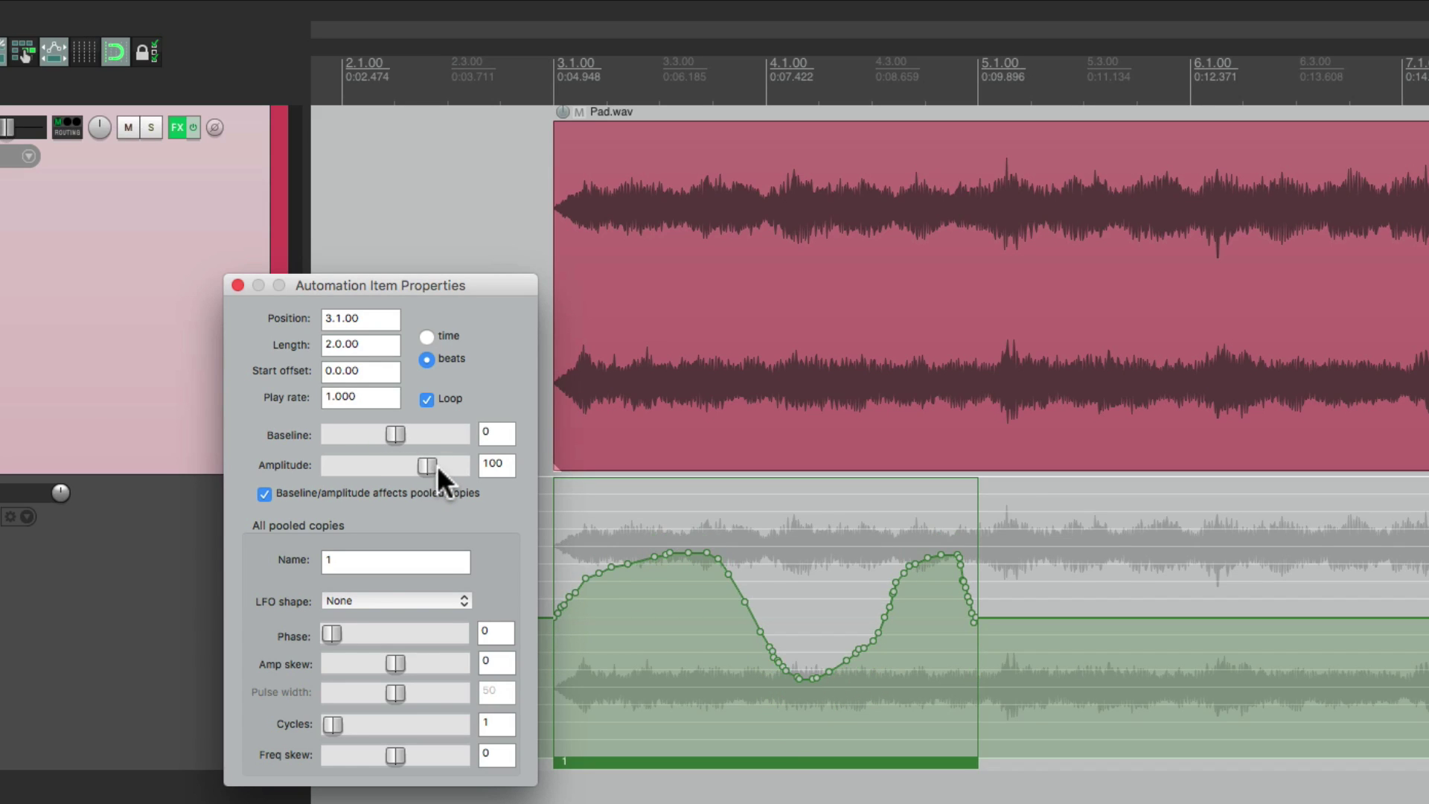
Step: Rename the automation item as Volume
left_click(429, 563)
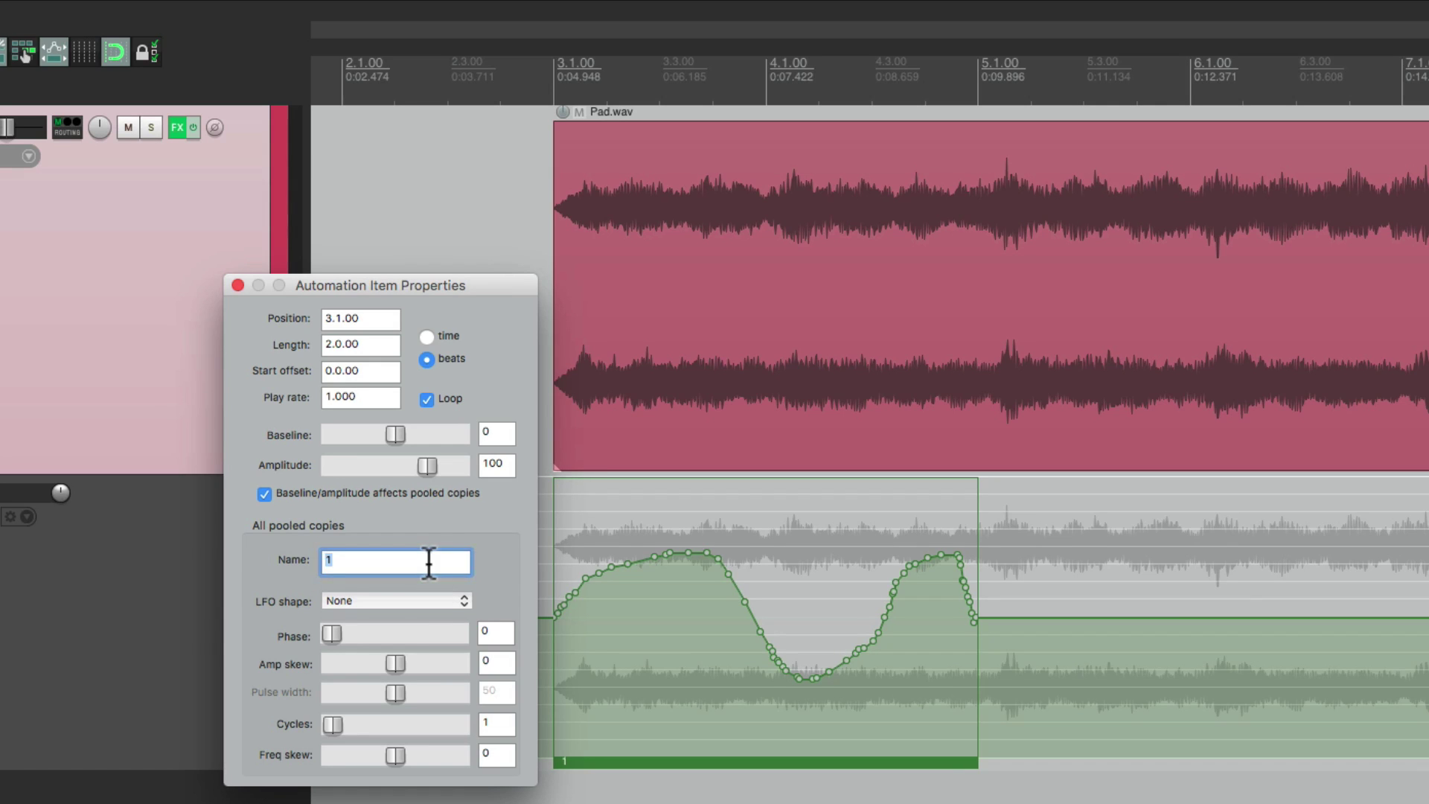
type("Volume")
key("Return")
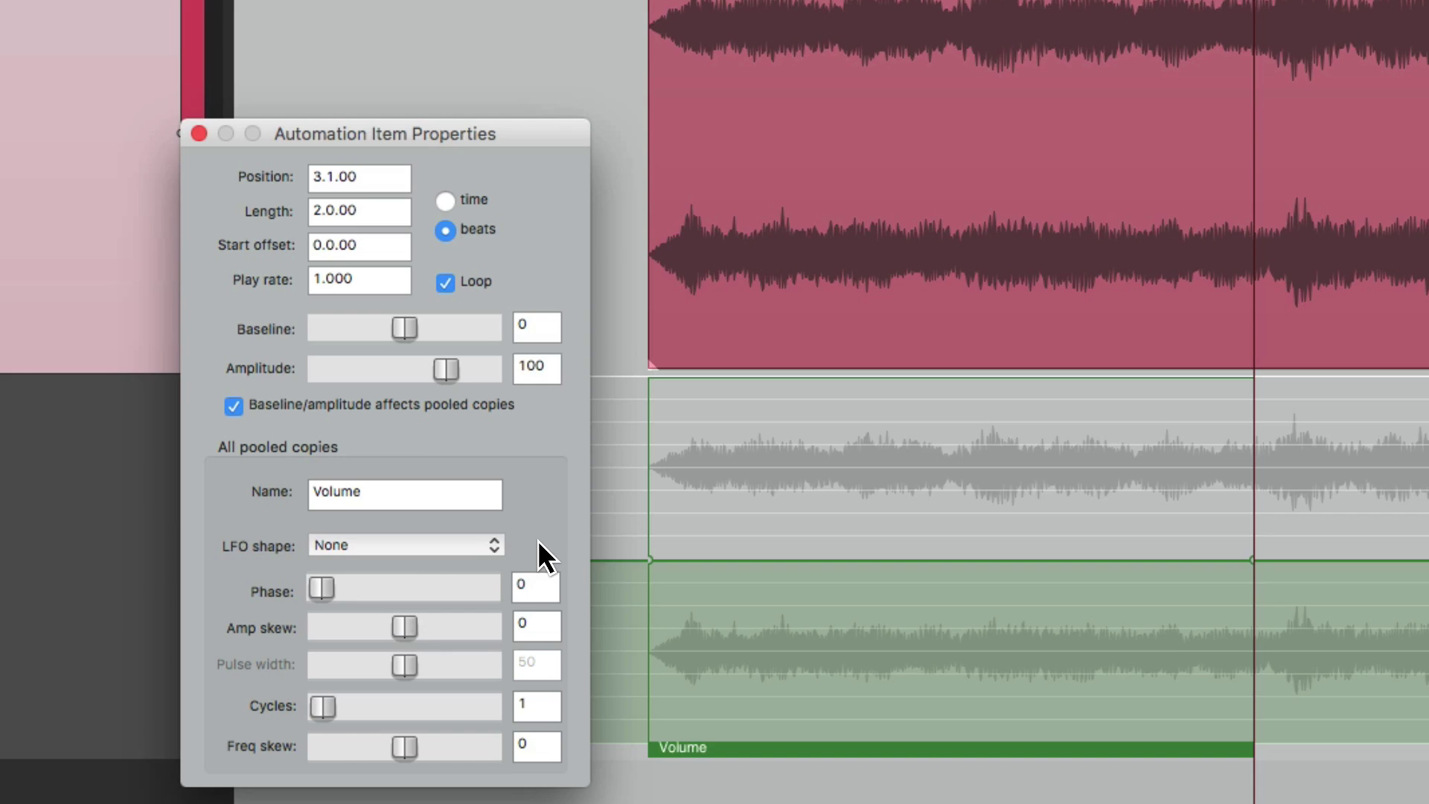
Step: Give the Volume automation item a Parametric LFO shape with 4 cycles
left_click(420, 546)
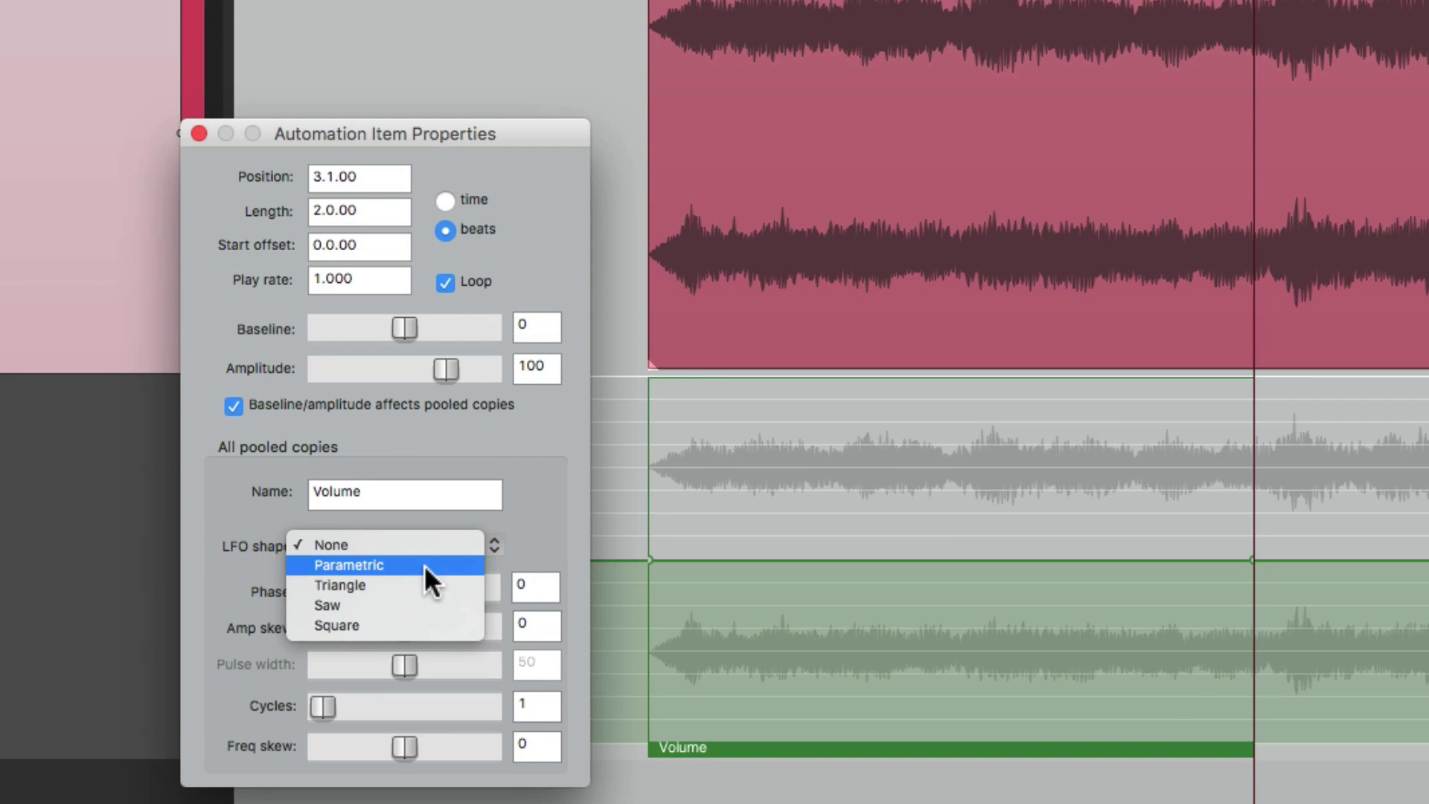
left_click(425, 565)
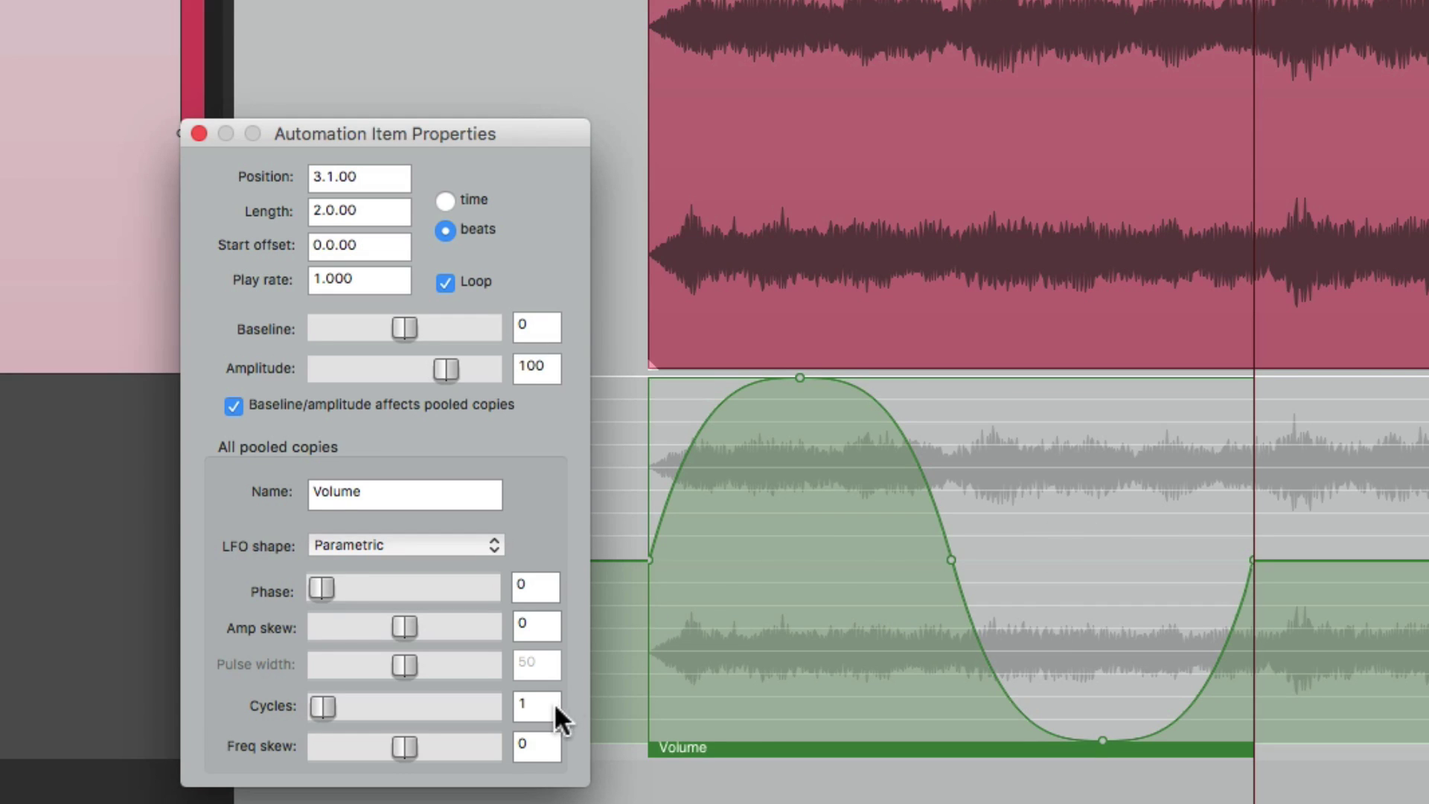
type("4")
key("Return")
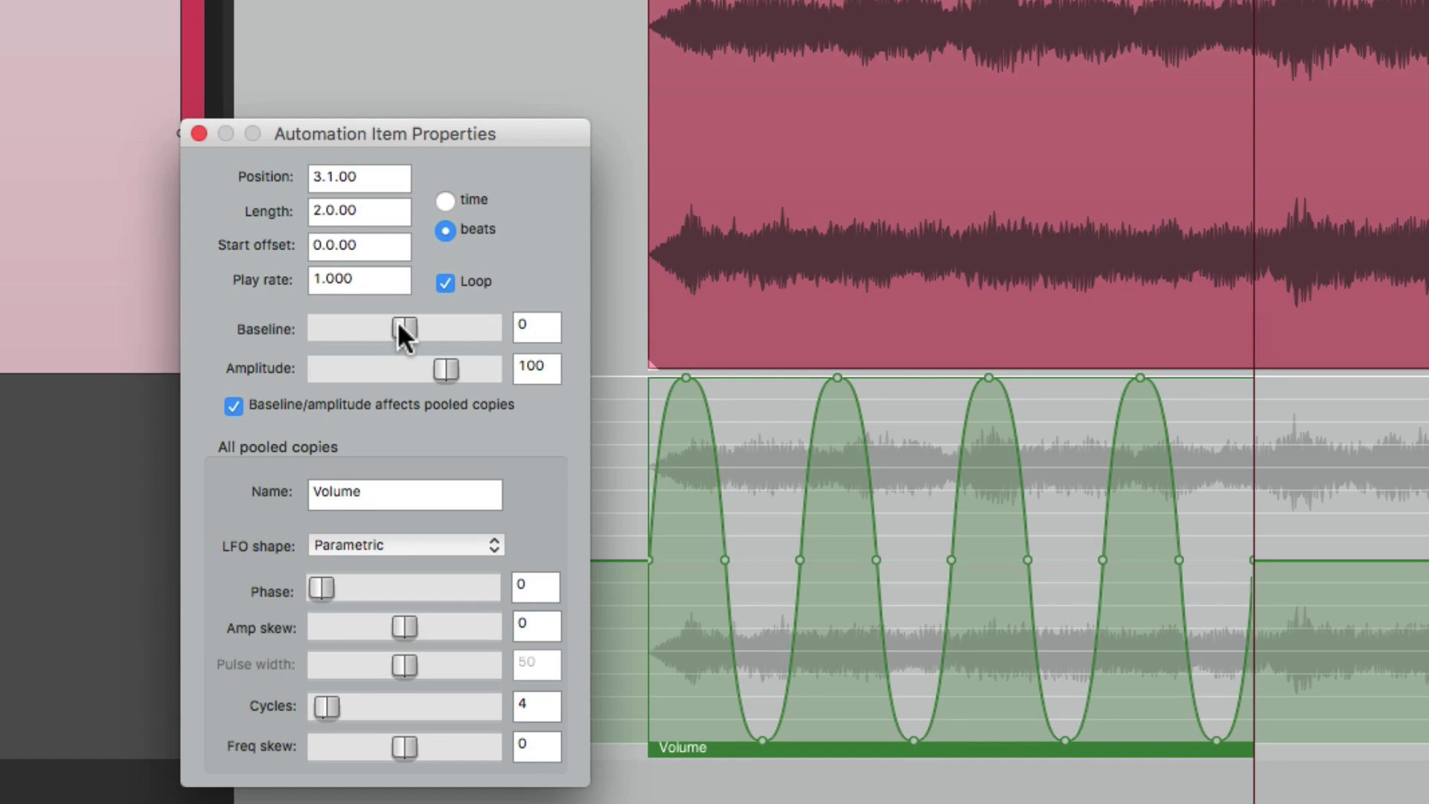
Step: Lower the LFO's baseline to -16 and its amplitude to 39, and audition the result
left_click_drag(399, 326, 363, 332)
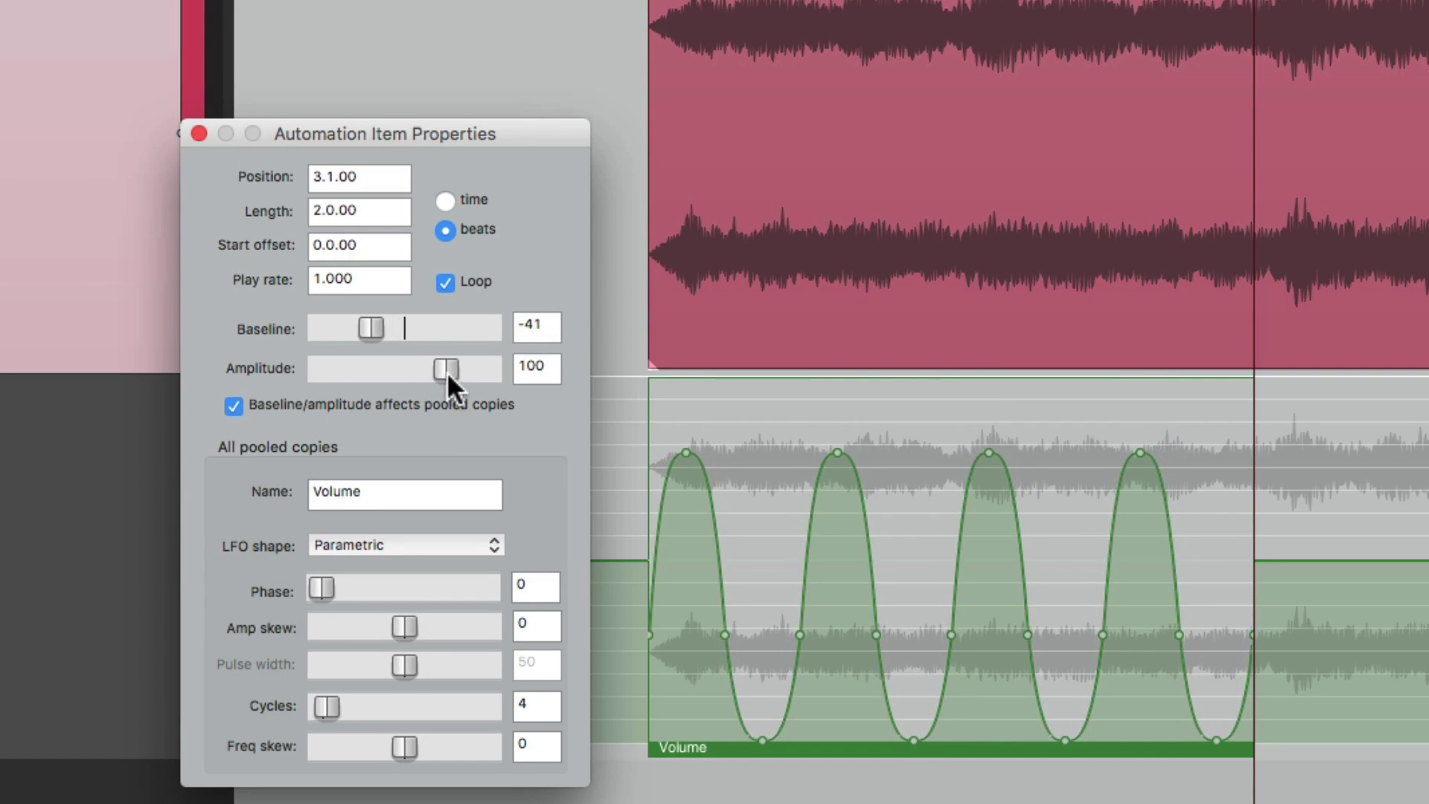
mouse_move(446, 370)
left_mouse_down()
mouse_move(382, 360)
mouse_move(377, 323)
mouse_move(436, 370)
left_mouse_up()
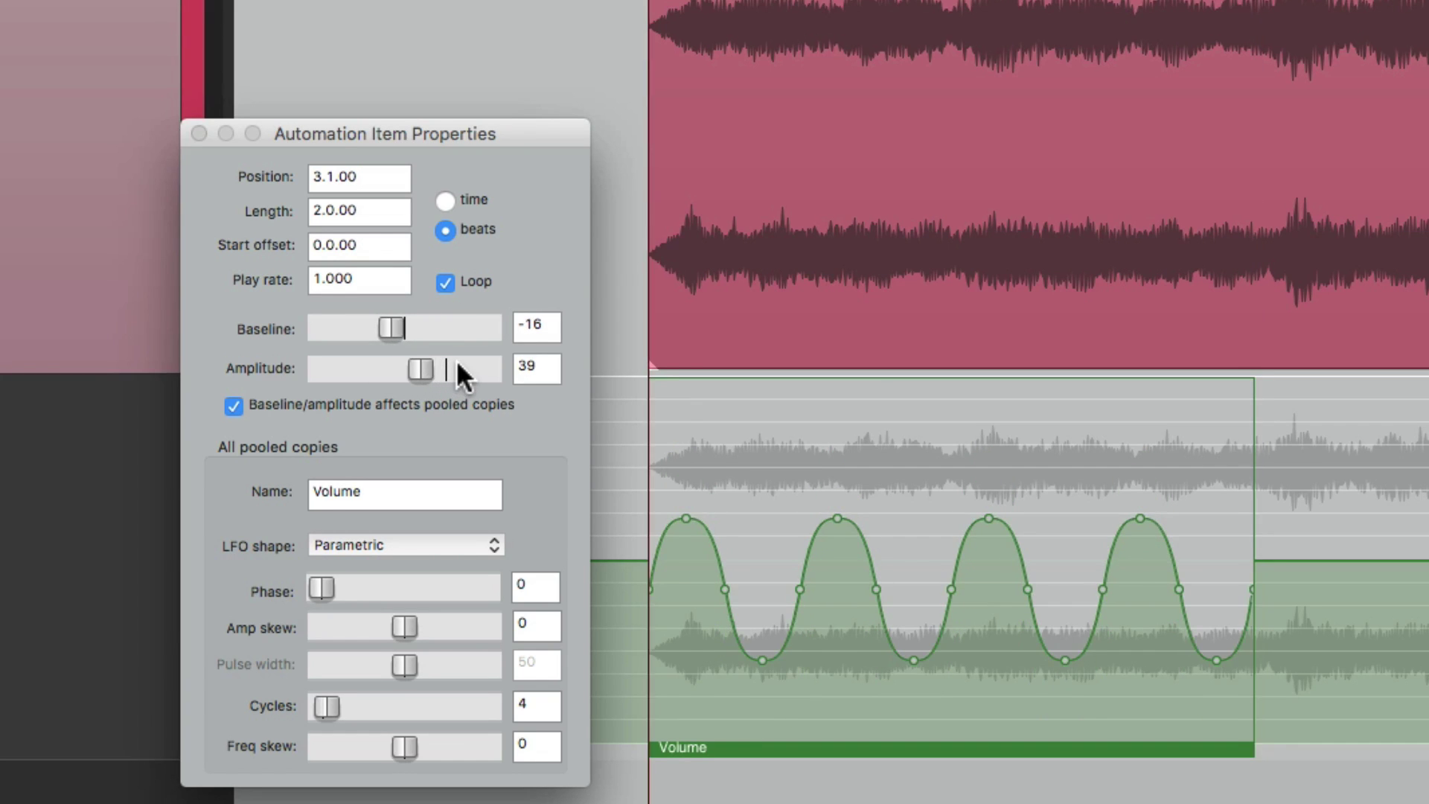
key("space")
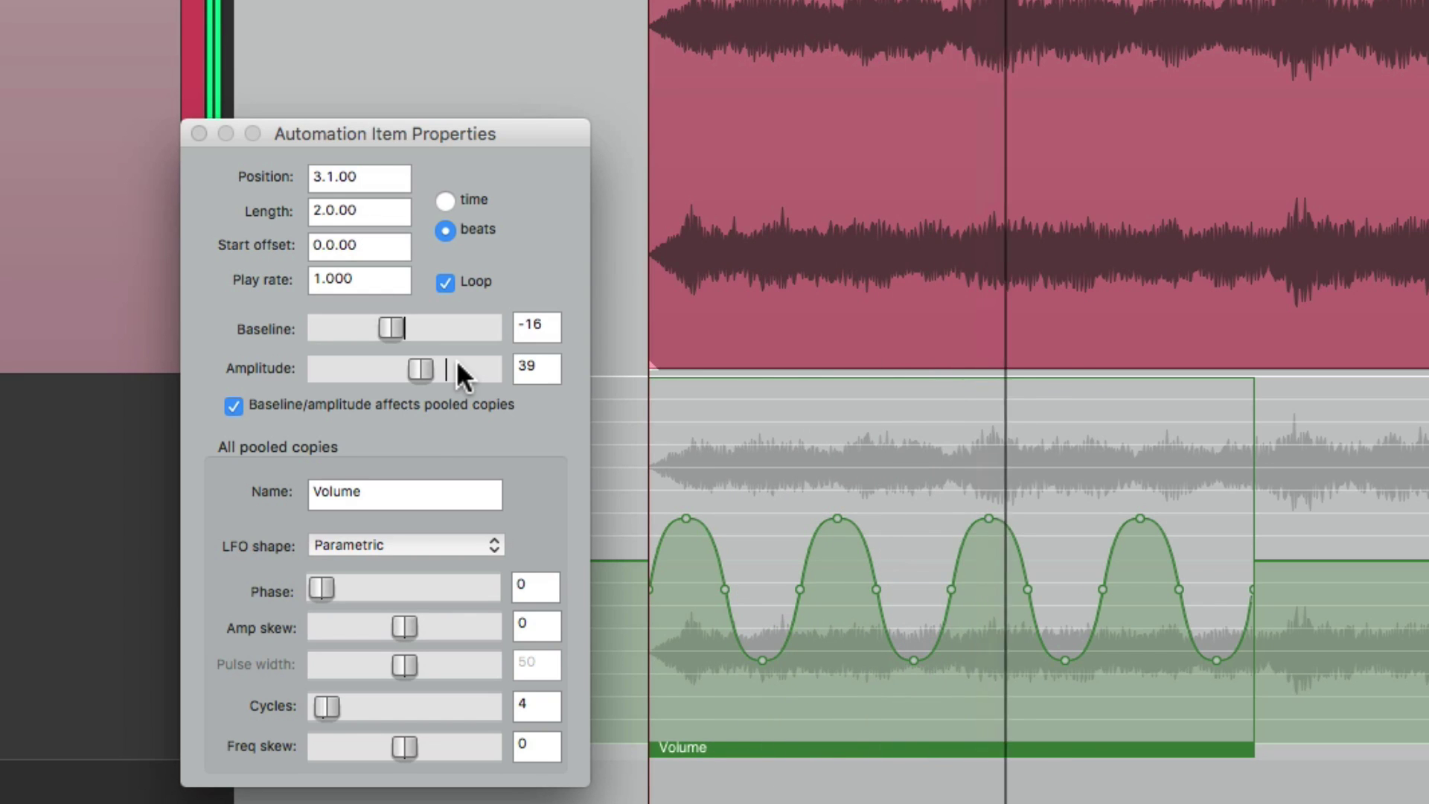
key("space")
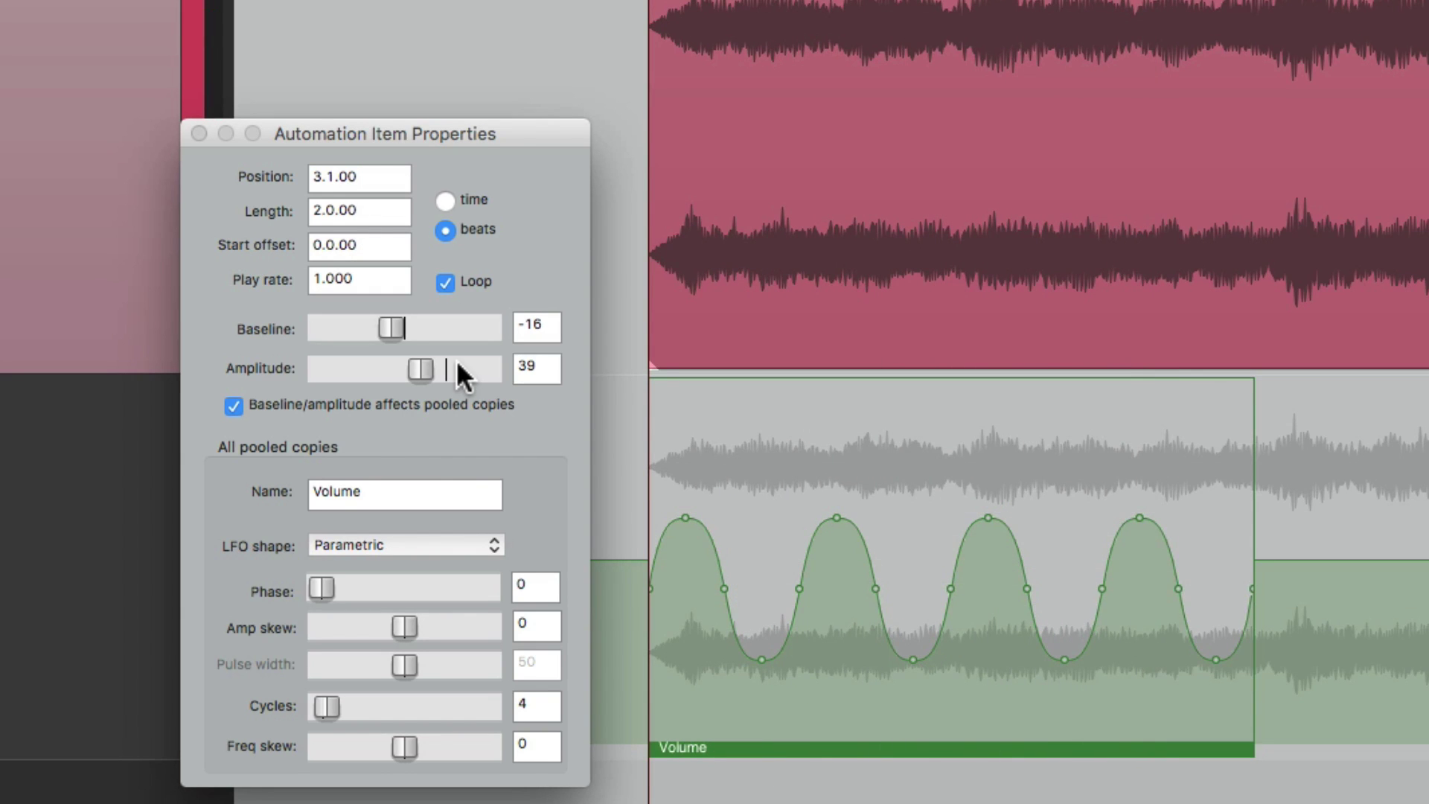
Step: Set the LFO to 8 cycles and audition the faster volume modulation
double_click(525, 709)
type("8")
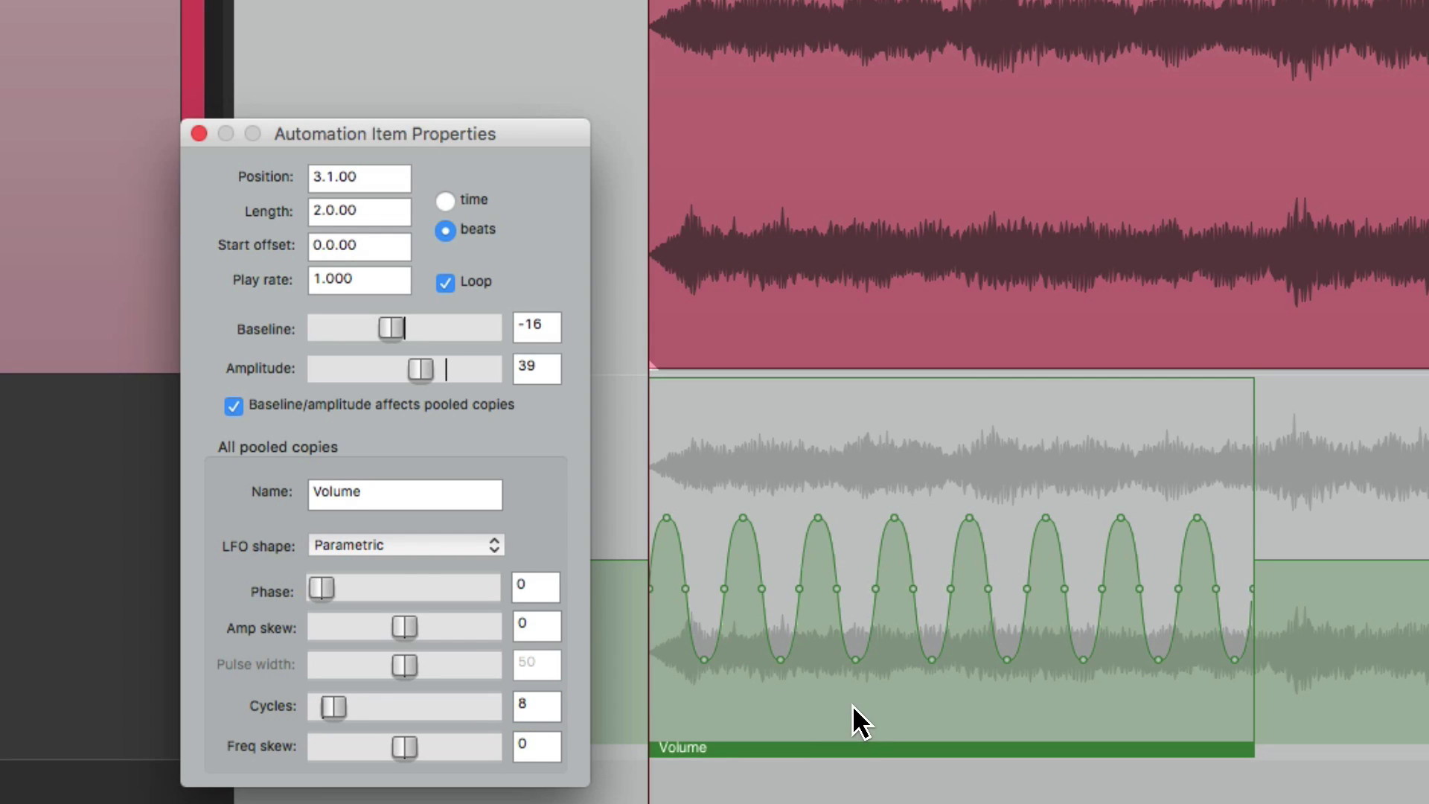
left_click(828, 712)
key("space")
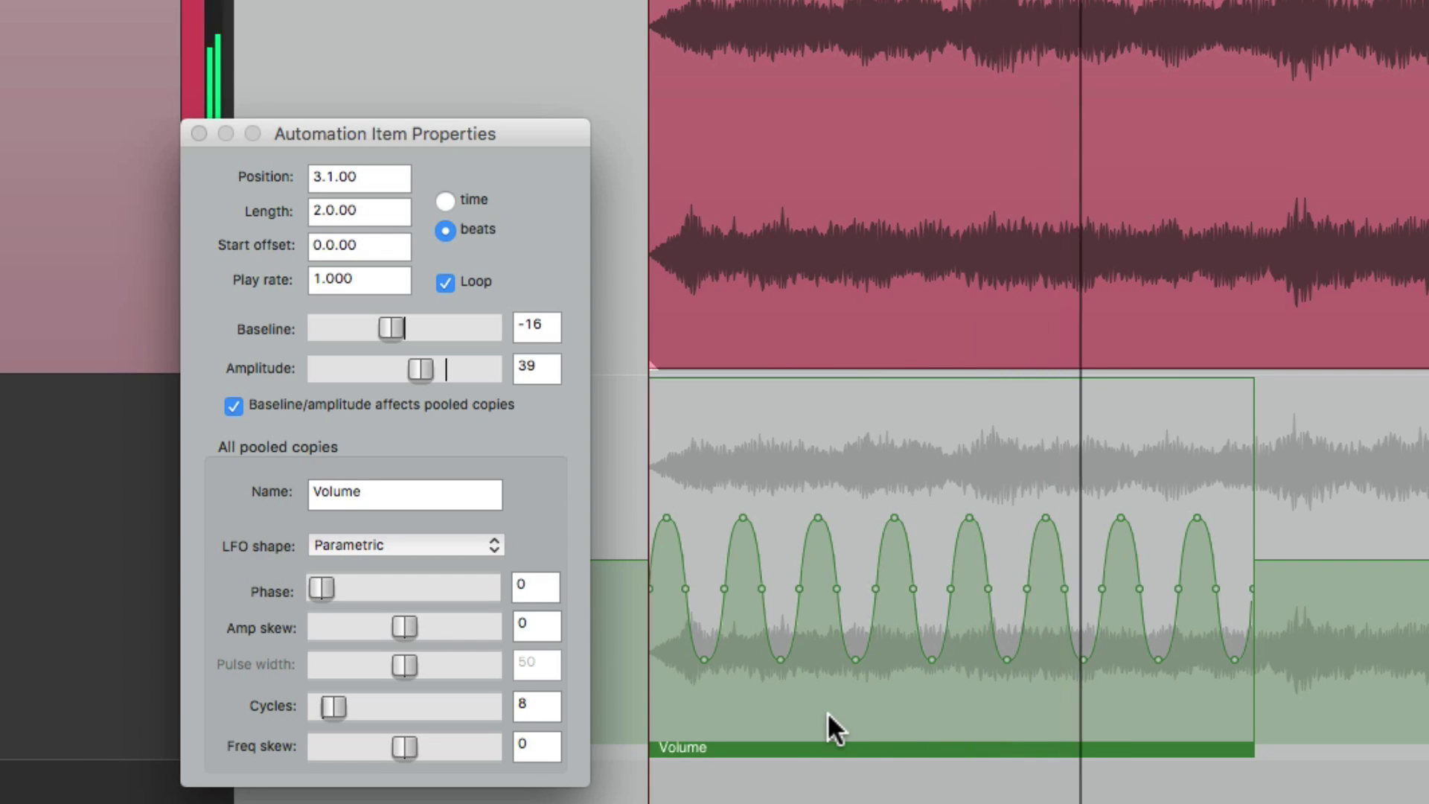
key("space")
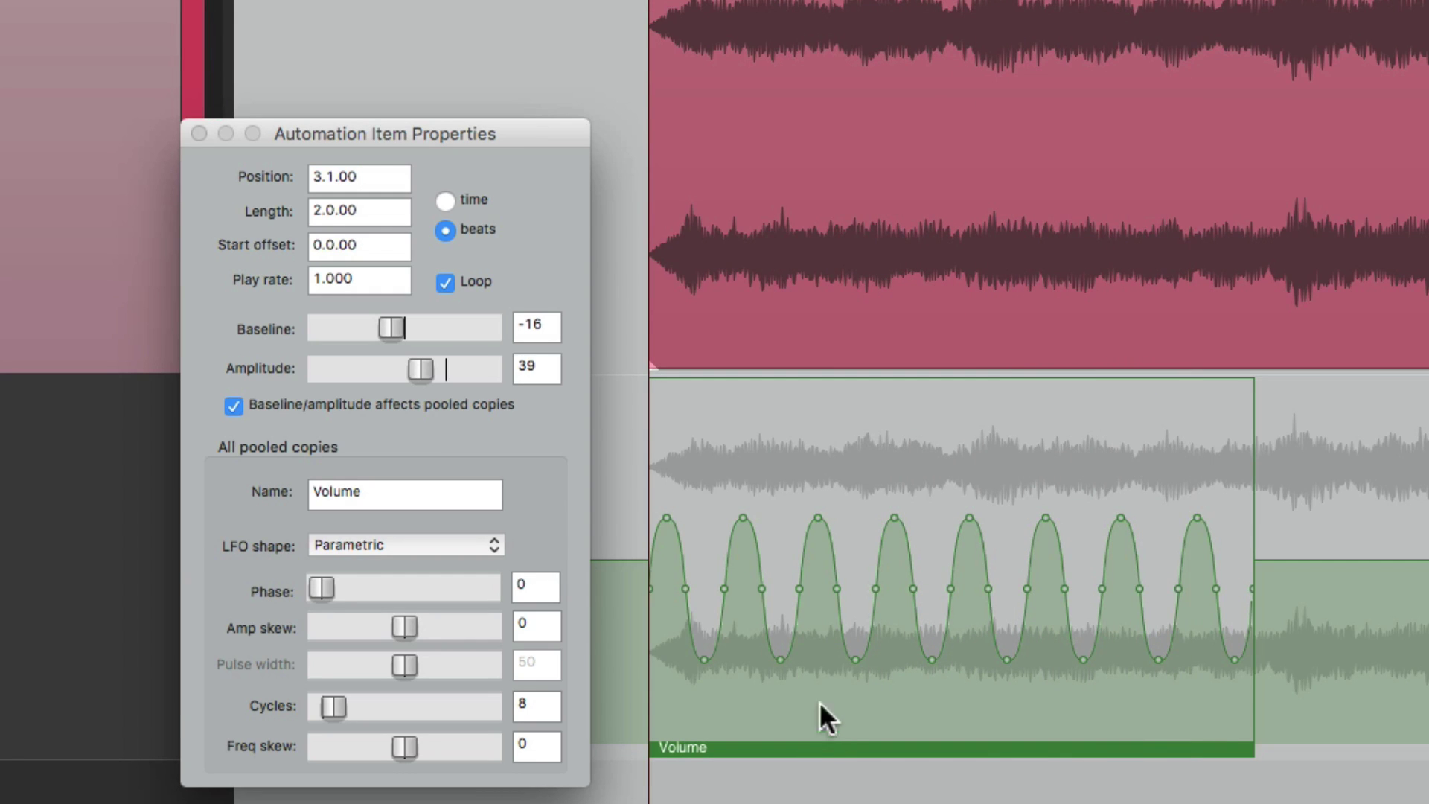
Step: Change the LFO shape to Triangle
left_click(467, 545)
left_click(456, 563)
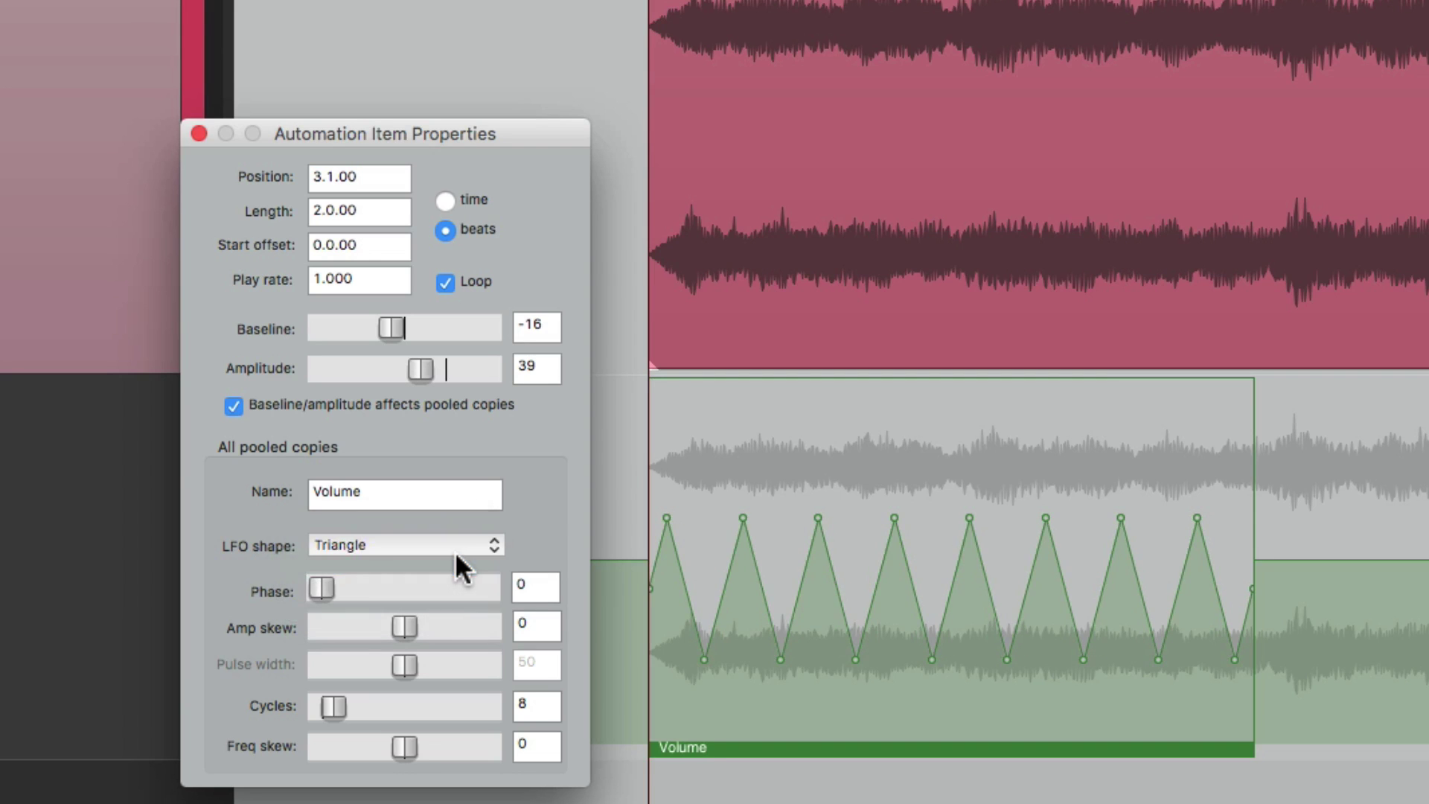
Step: Audition the Triangle shape on the Volume automation item, switch the LFO shape to Saw and listen to it
key("space")
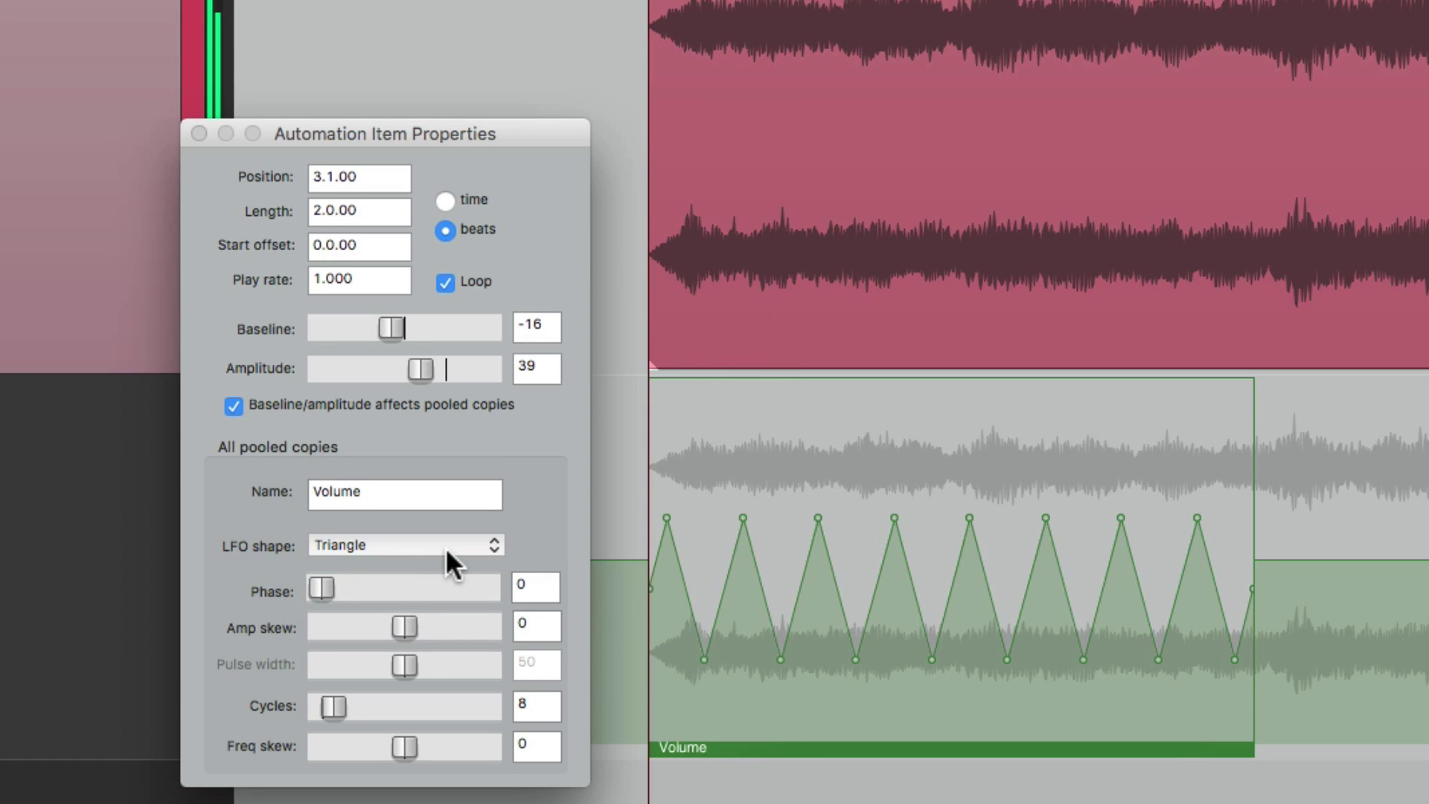
left_click(446, 550)
left_click(451, 564)
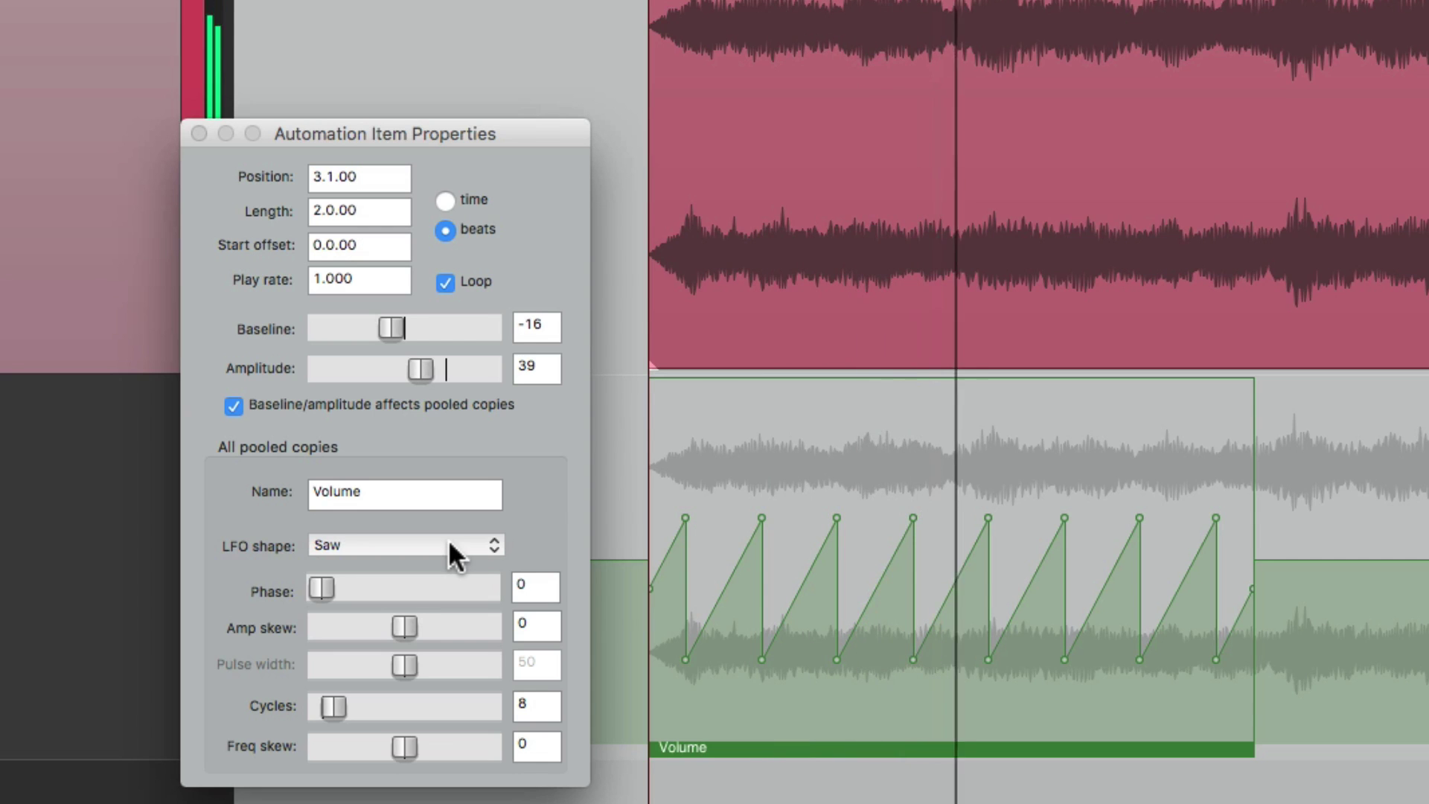
key("space")
Step: Change the Volume automation item's LFO shape to Square and audition the stepped volume changes
left_click(449, 539)
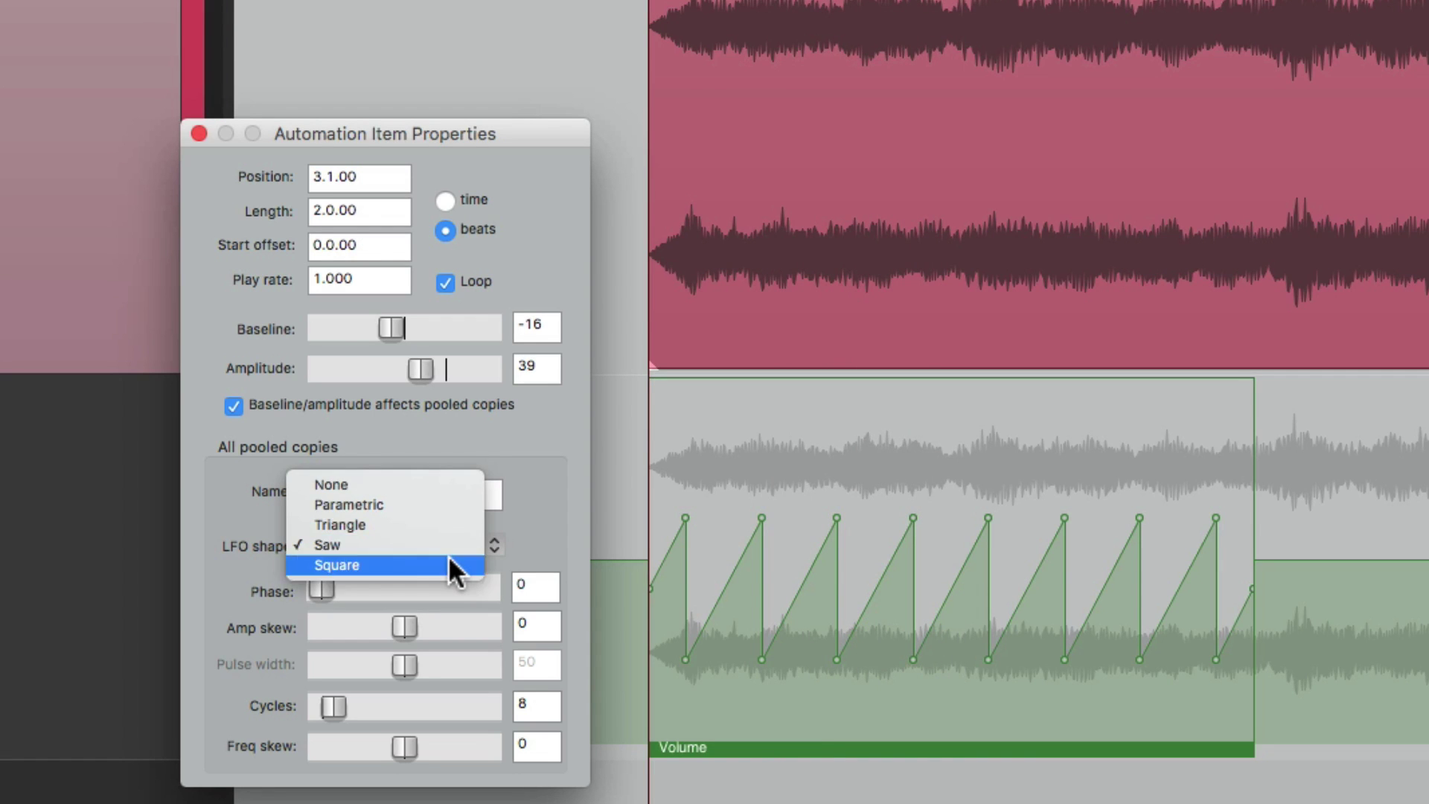
left_click(448, 564)
key("space")
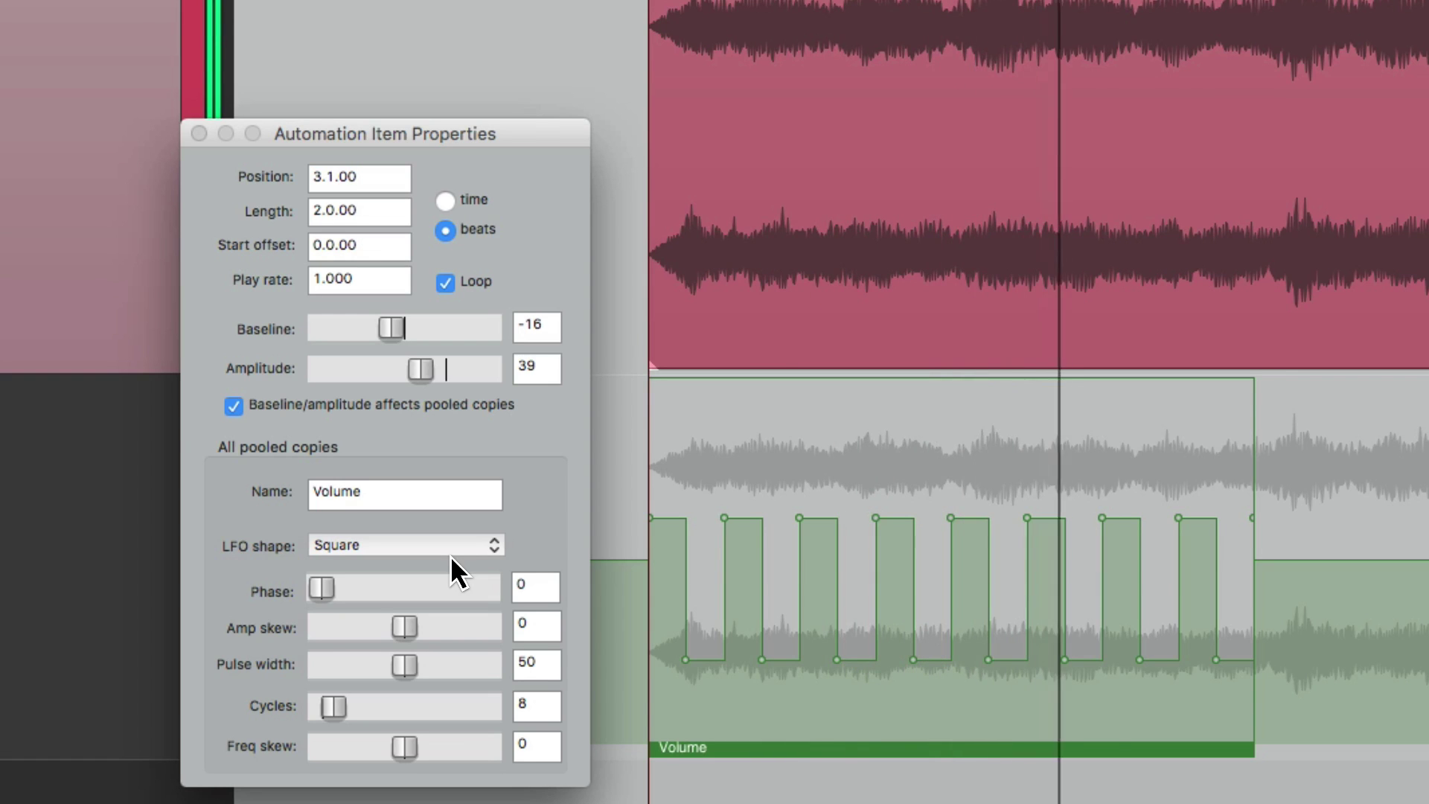
key("space")
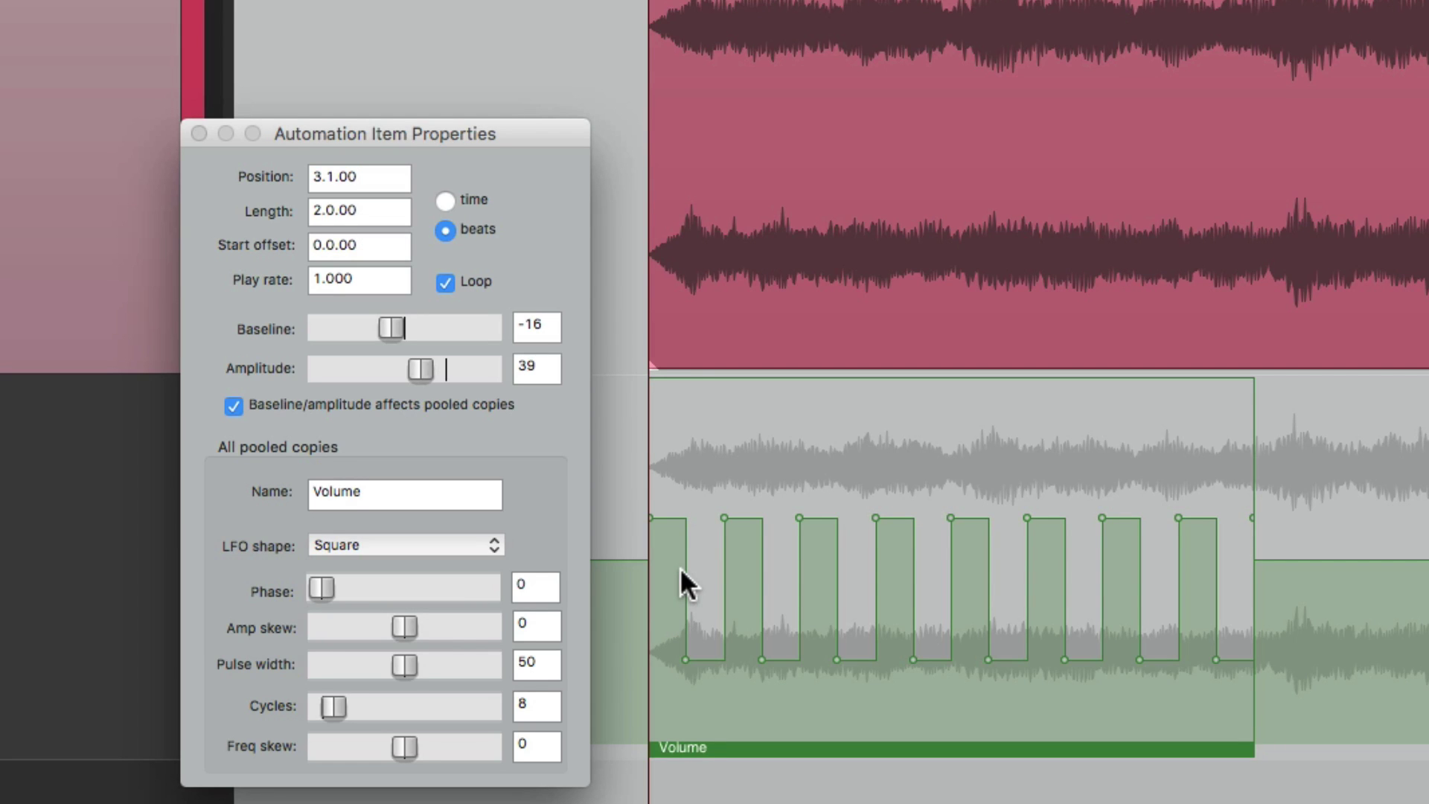
key("space")
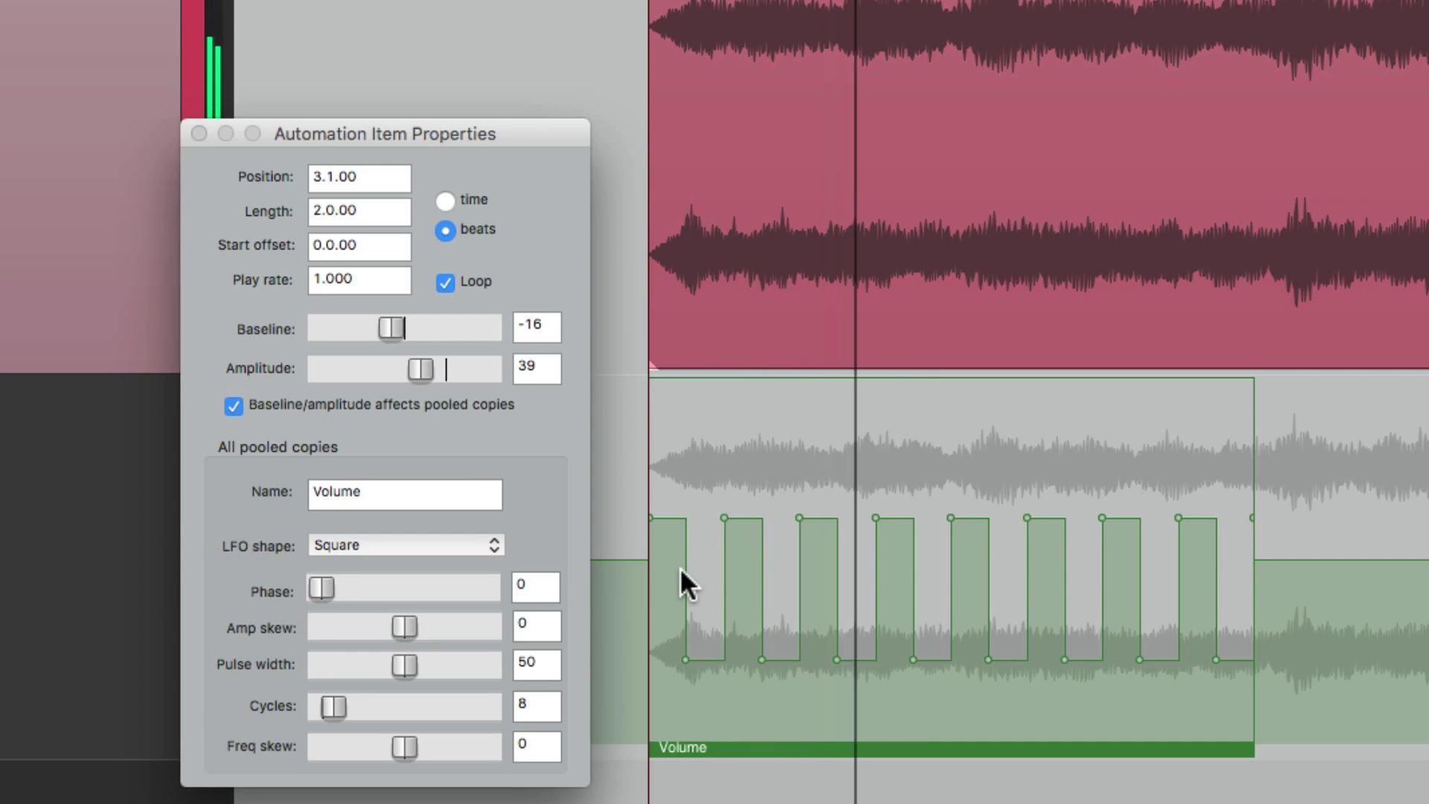
key("space")
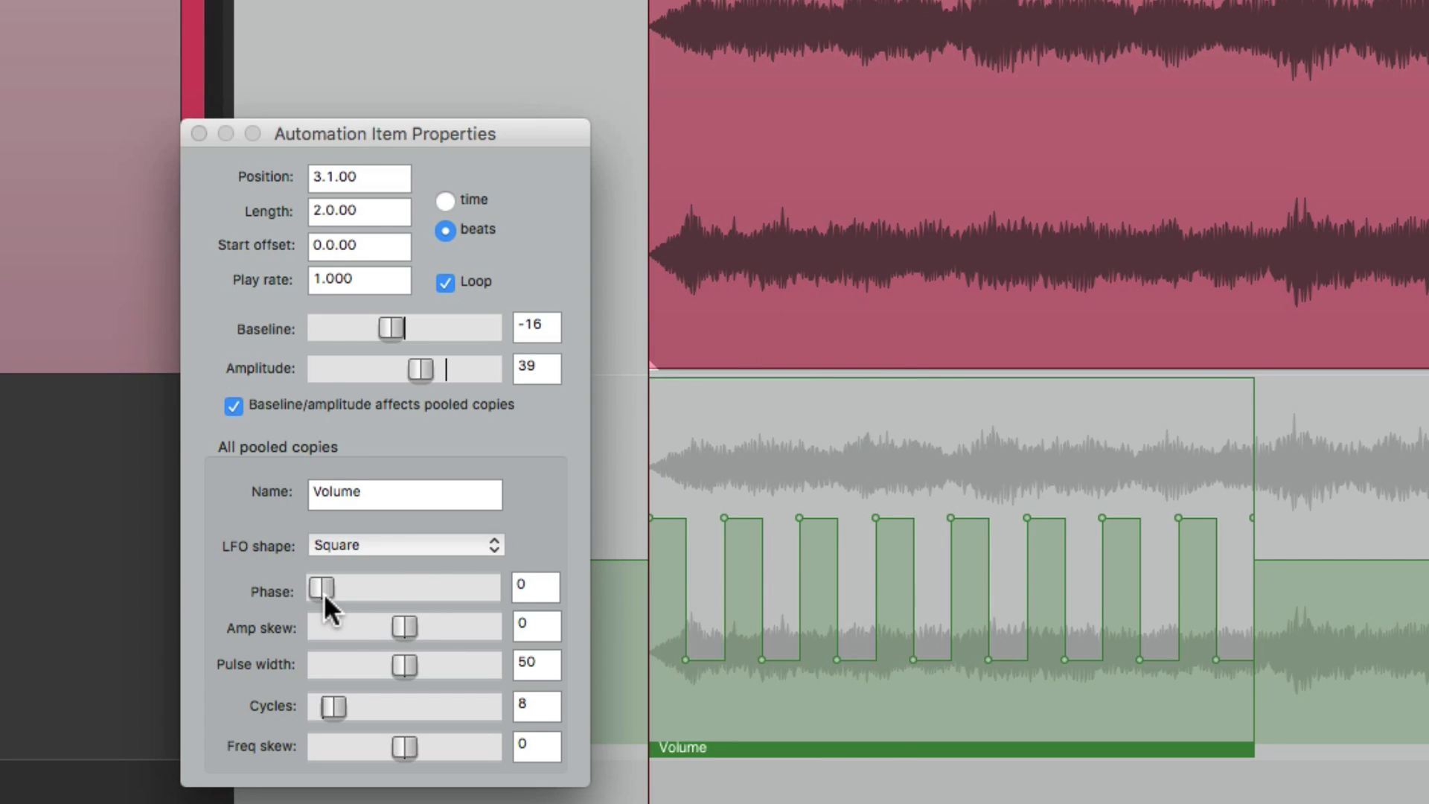
Step: Shift the square LFO's phase to 50 and audition the result
left_click_drag(321, 590, 403, 585)
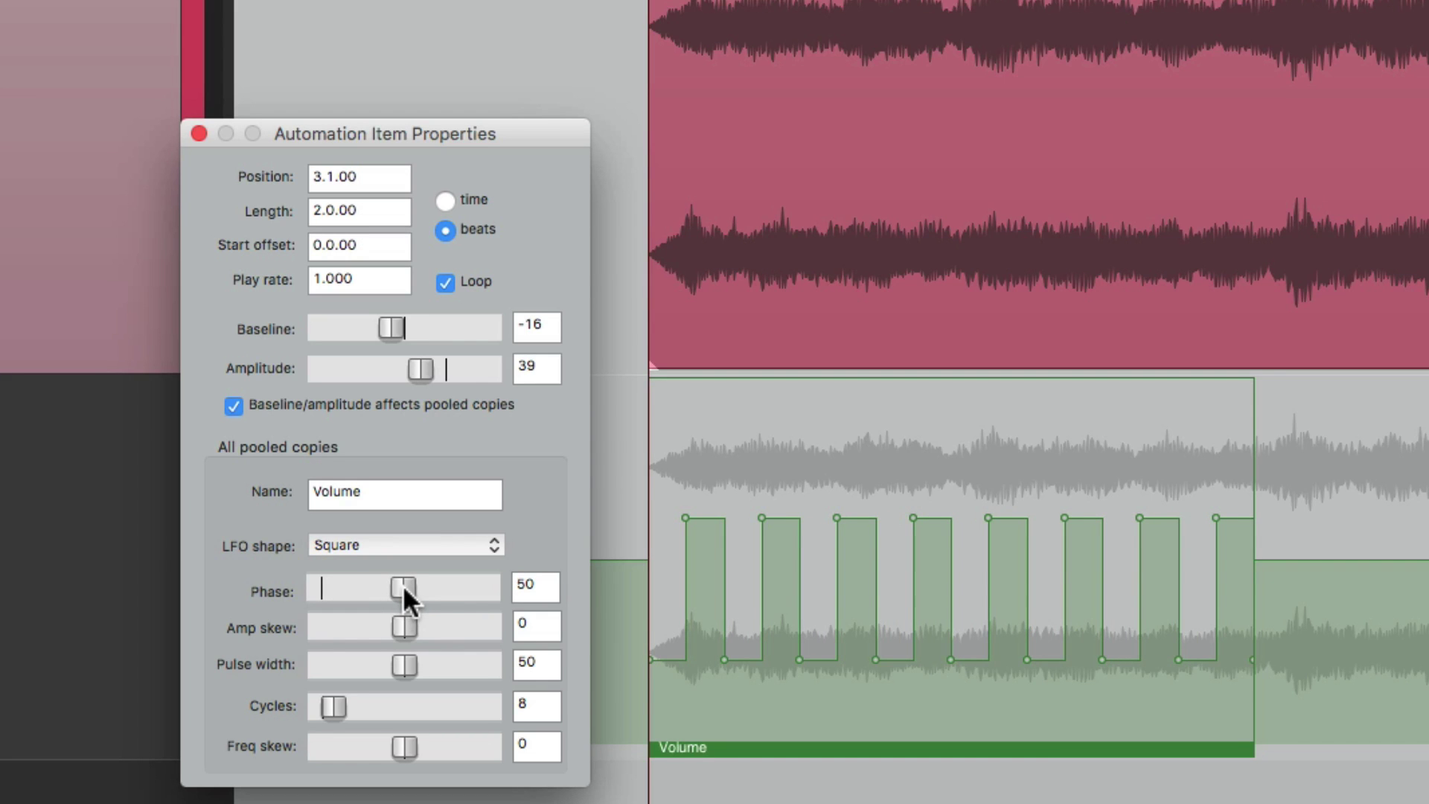
left_click(731, 569)
key("space")
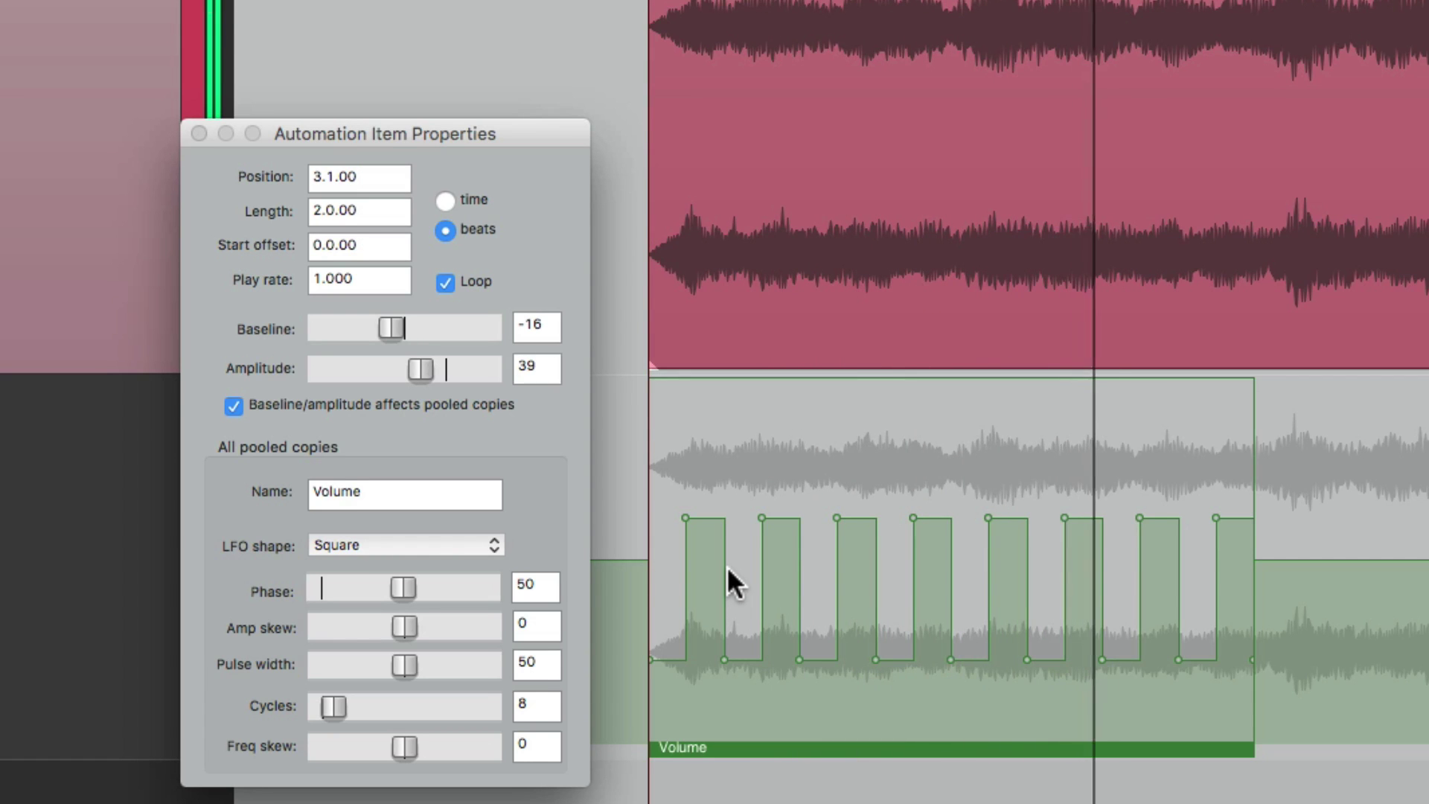
key("space")
Step: Set the LFO shape back to Parametric, try other phase positions and reset the phase to 0
left_click(440, 544)
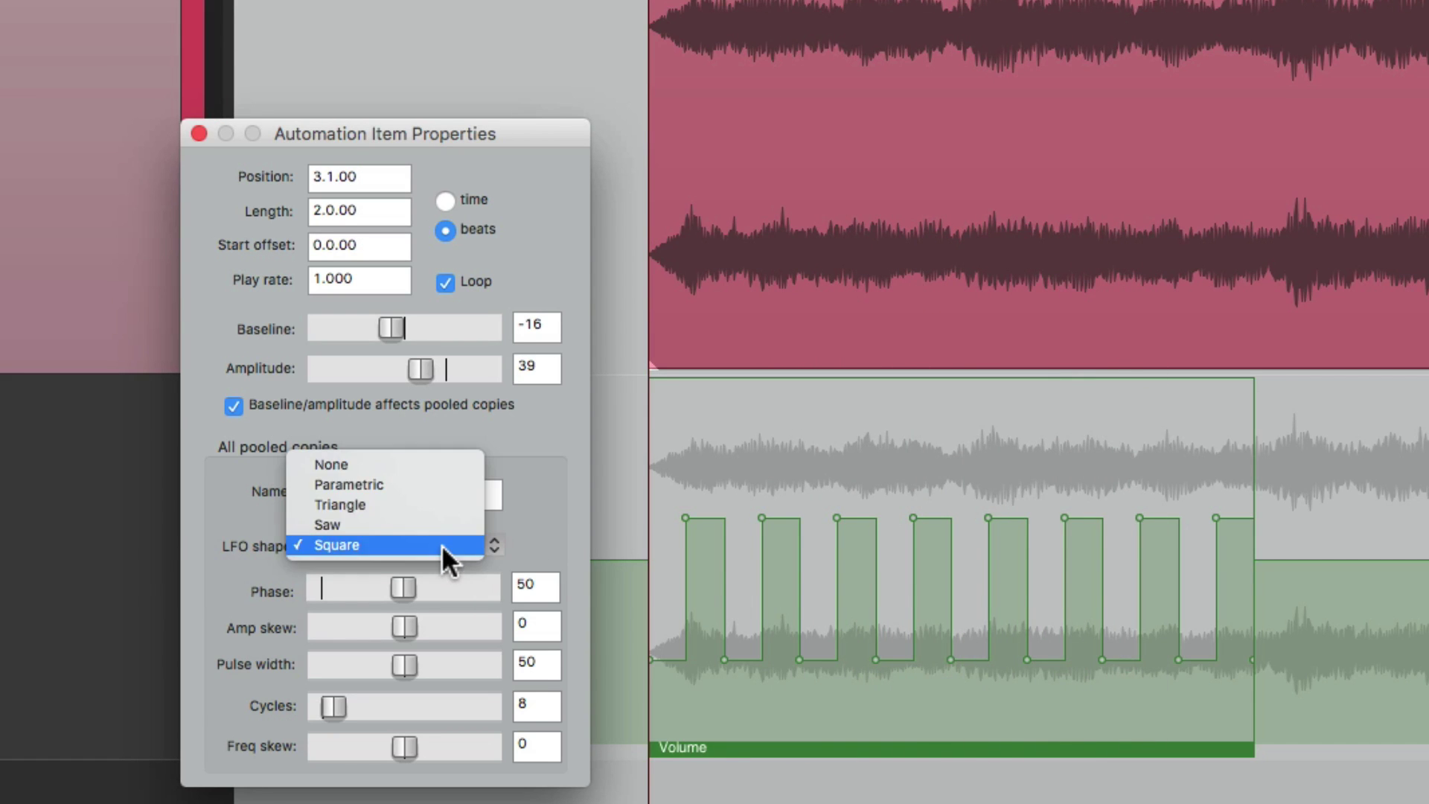
left_click(441, 484)
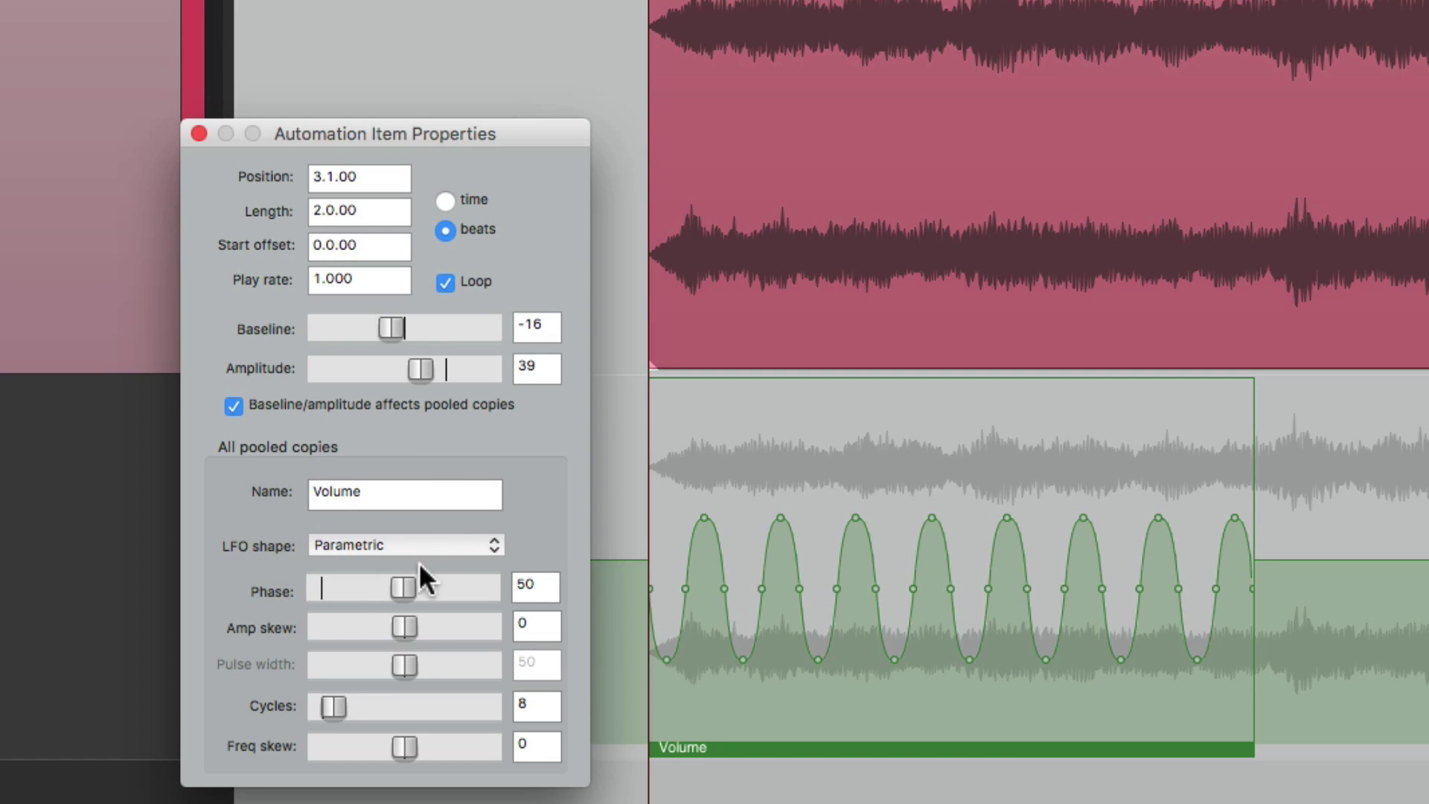
mouse_move(406, 582)
left_mouse_down()
mouse_move(350, 583)
mouse_move(423, 583)
mouse_move(328, 588)
mouse_move(450, 587)
mouse_move(387, 592)
left_mouse_up()
key("space")
double_click(372, 588)
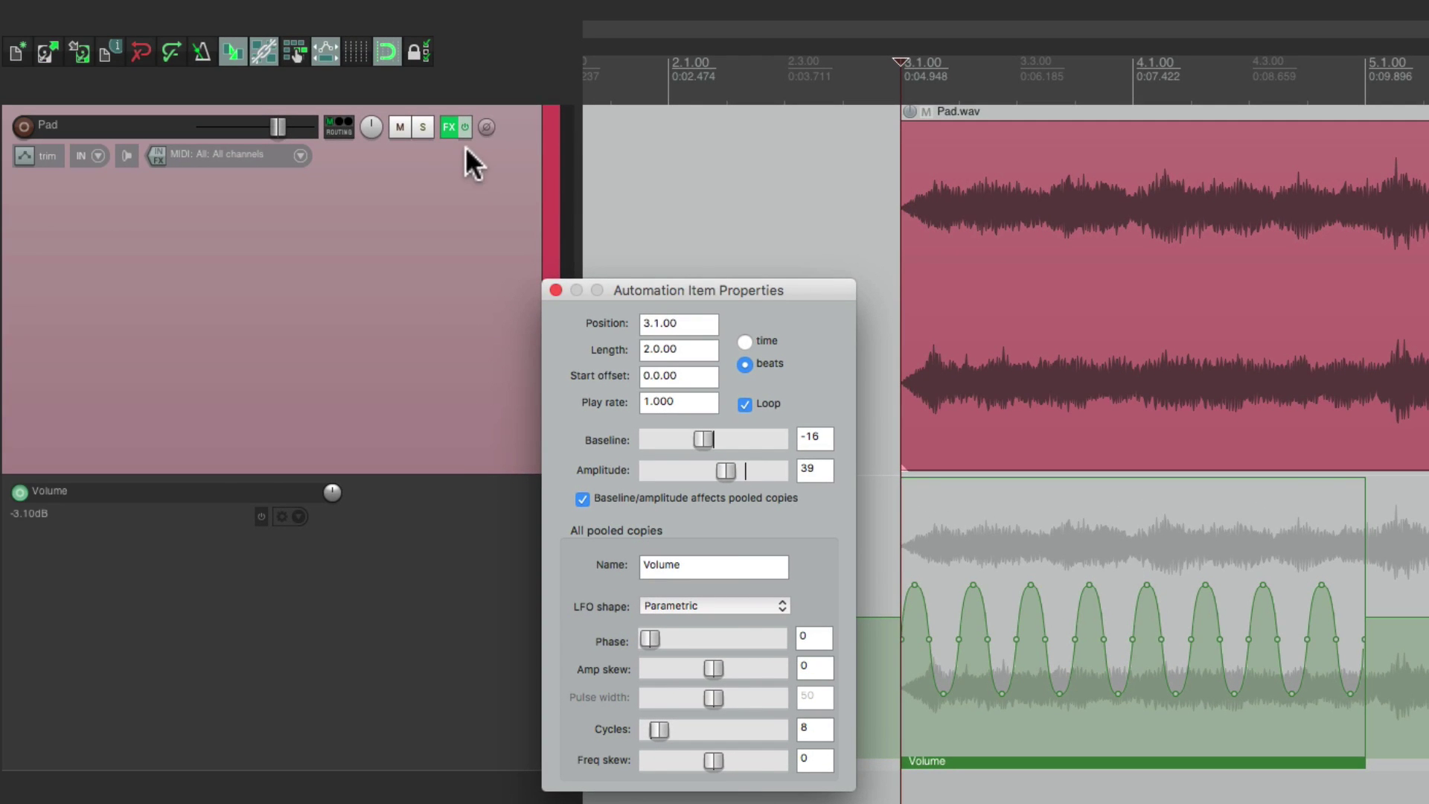
Step: Show a track envelope for the Low Pass band's frequency in the Pad track's ReaEQ
left_click(449, 127)
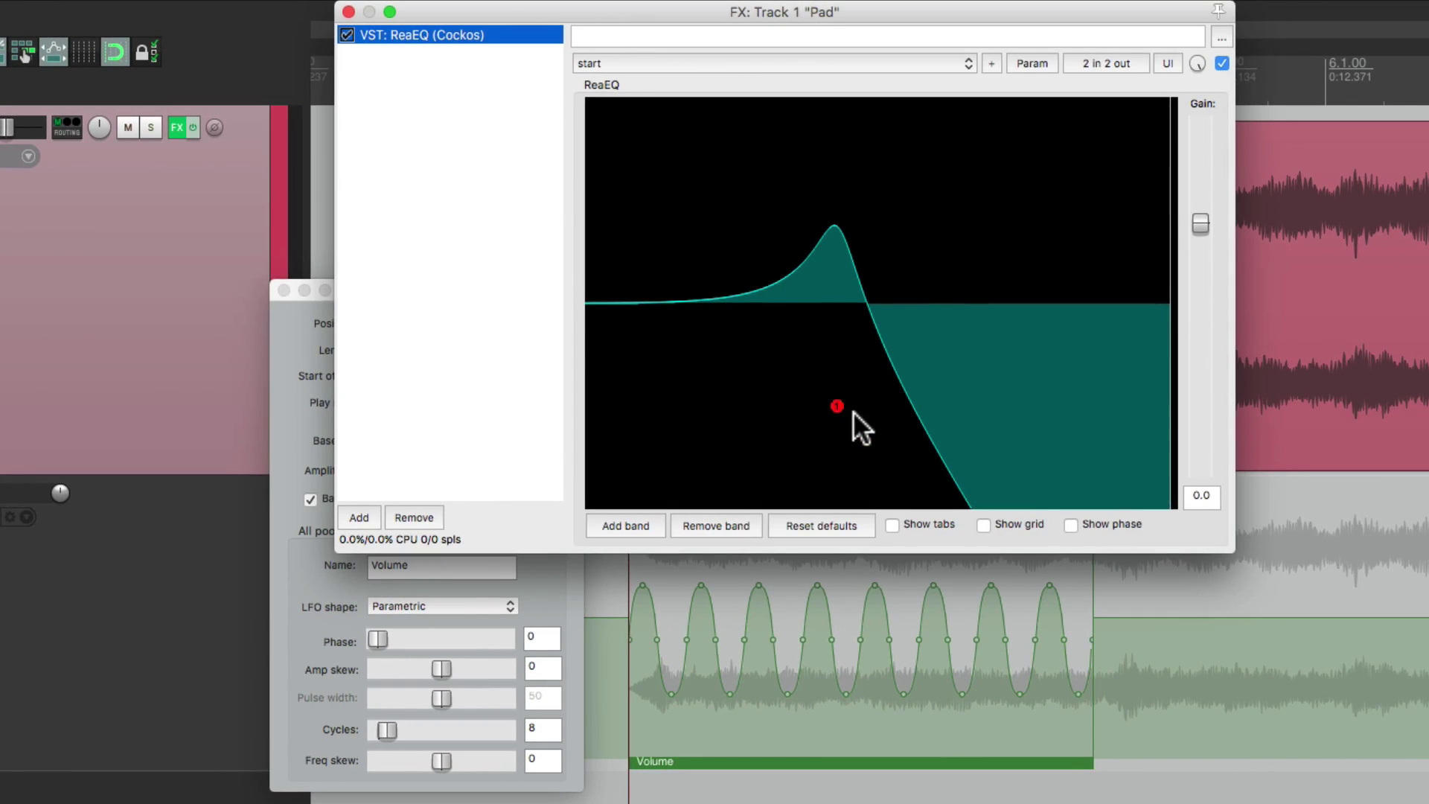
left_click(839, 408)
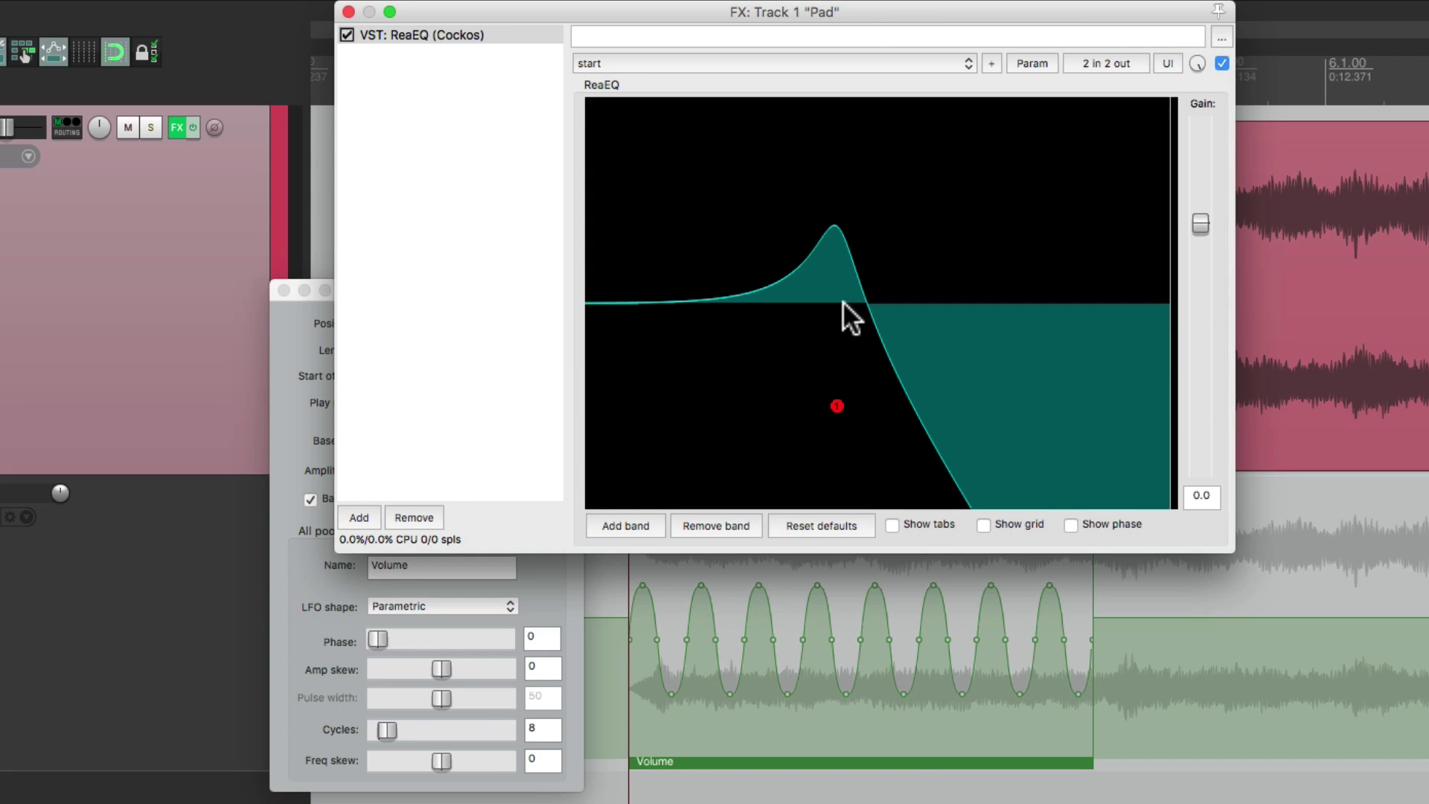
left_click(1034, 61)
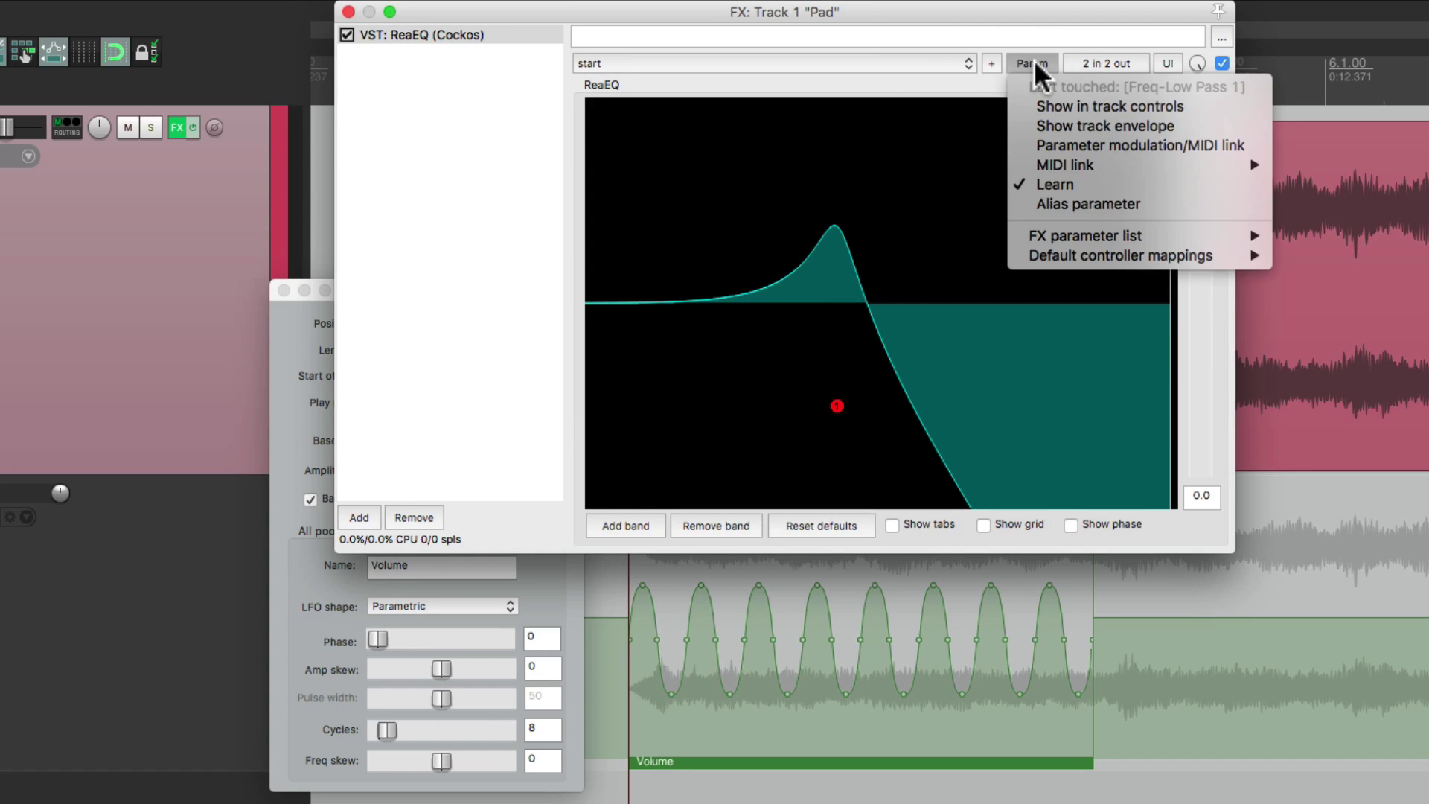
left_click(1030, 124)
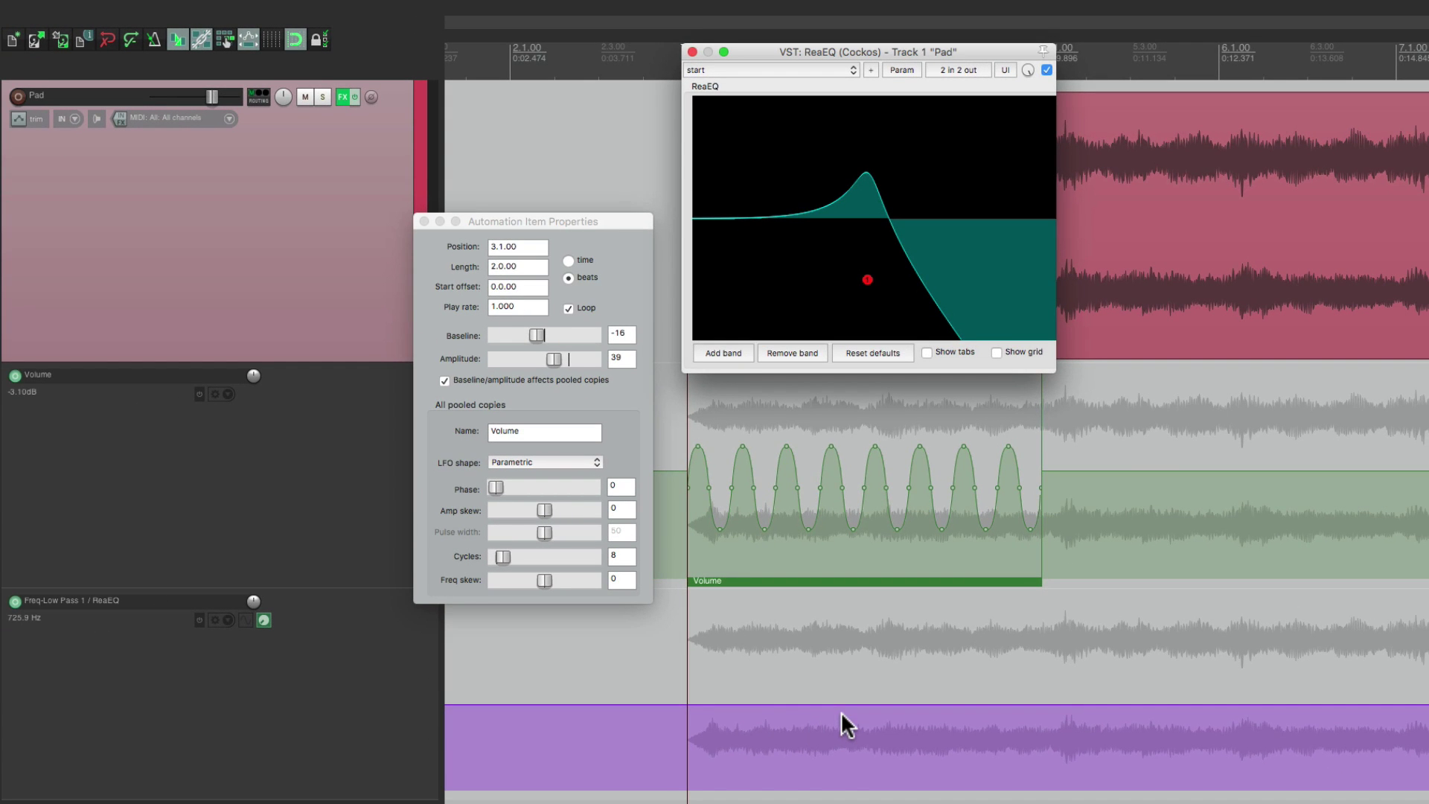
Step: Draw a freehand curve on the low-pass frequency envelope from bar 3, audition it, and undo it
mouse_move(705, 693)
left_mouse_down()
mouse_move(801, 641)
mouse_move(1003, 701)
left_mouse_up()
key("space")
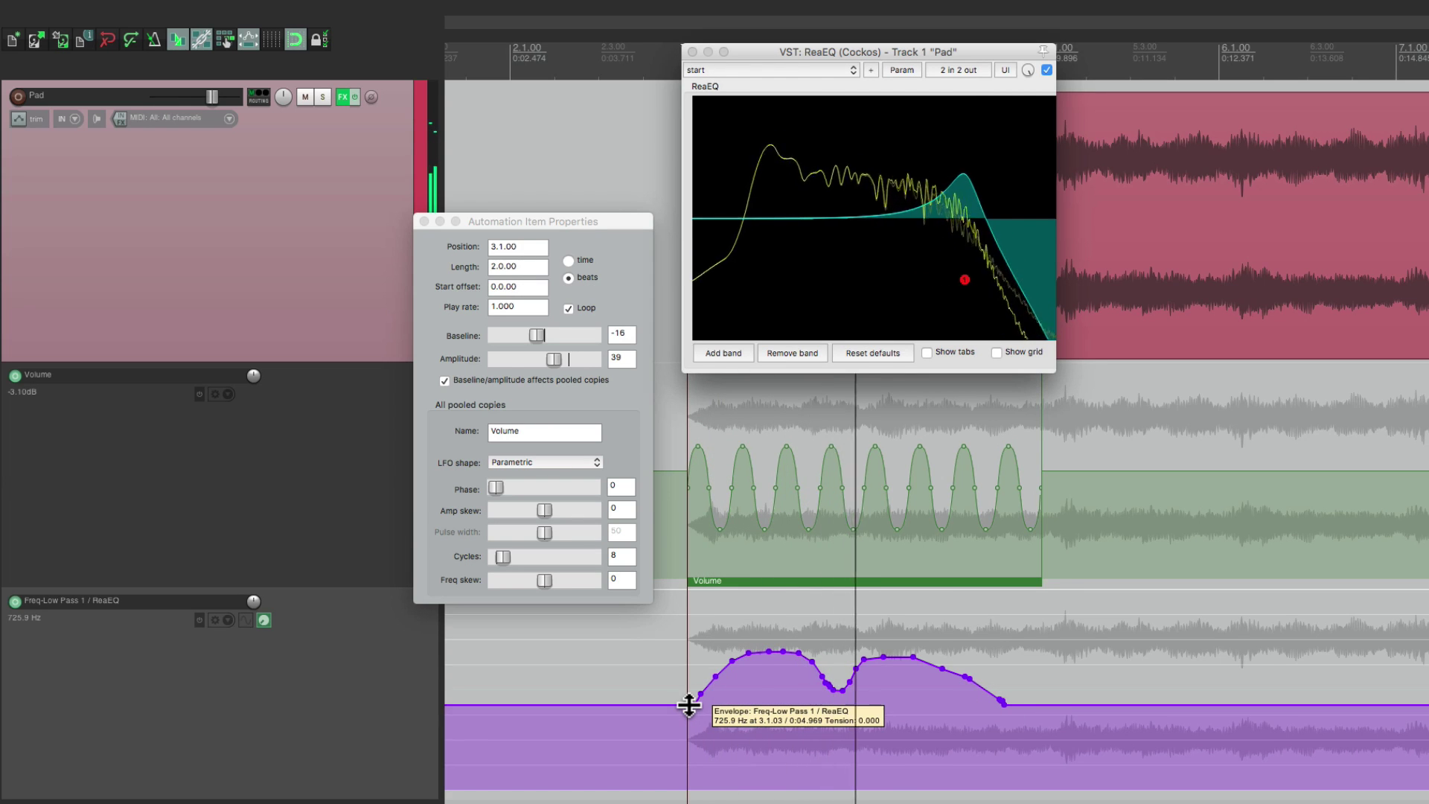
key("space")
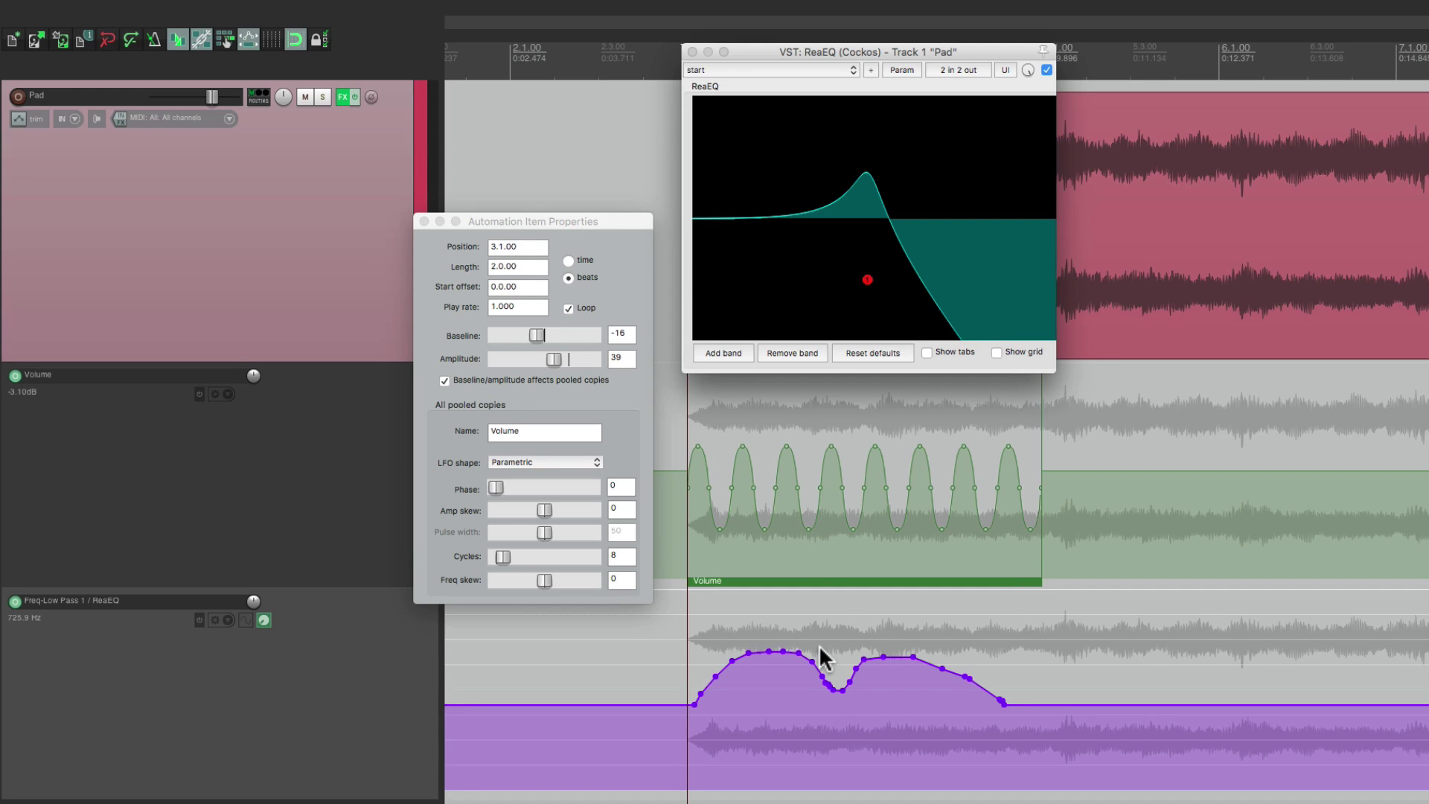
key("super+z")
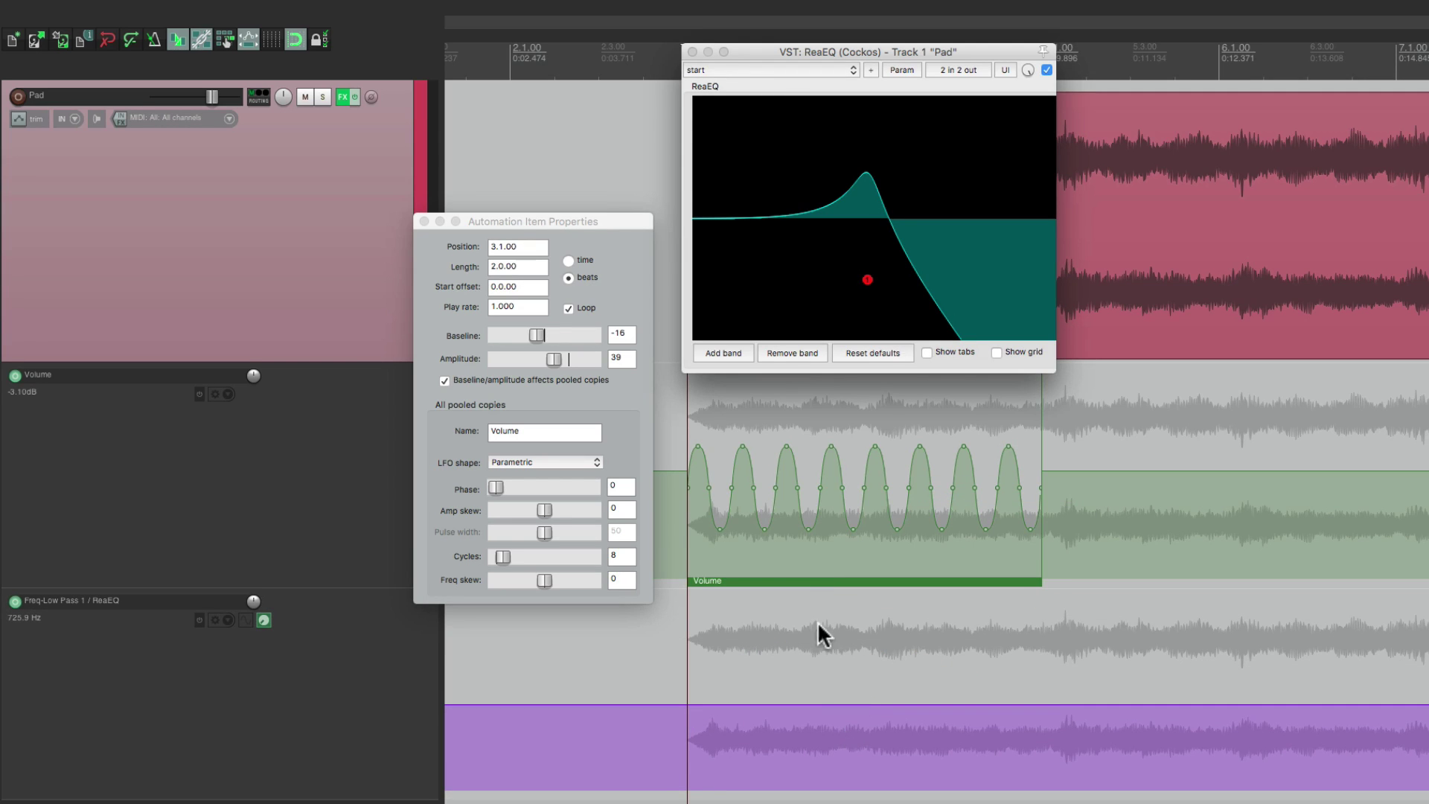
Step: Copy the Volume automation item as a pooled item onto the low-pass frequency envelope at the same position and audition both together
left_click_drag(798, 580, 798, 580)
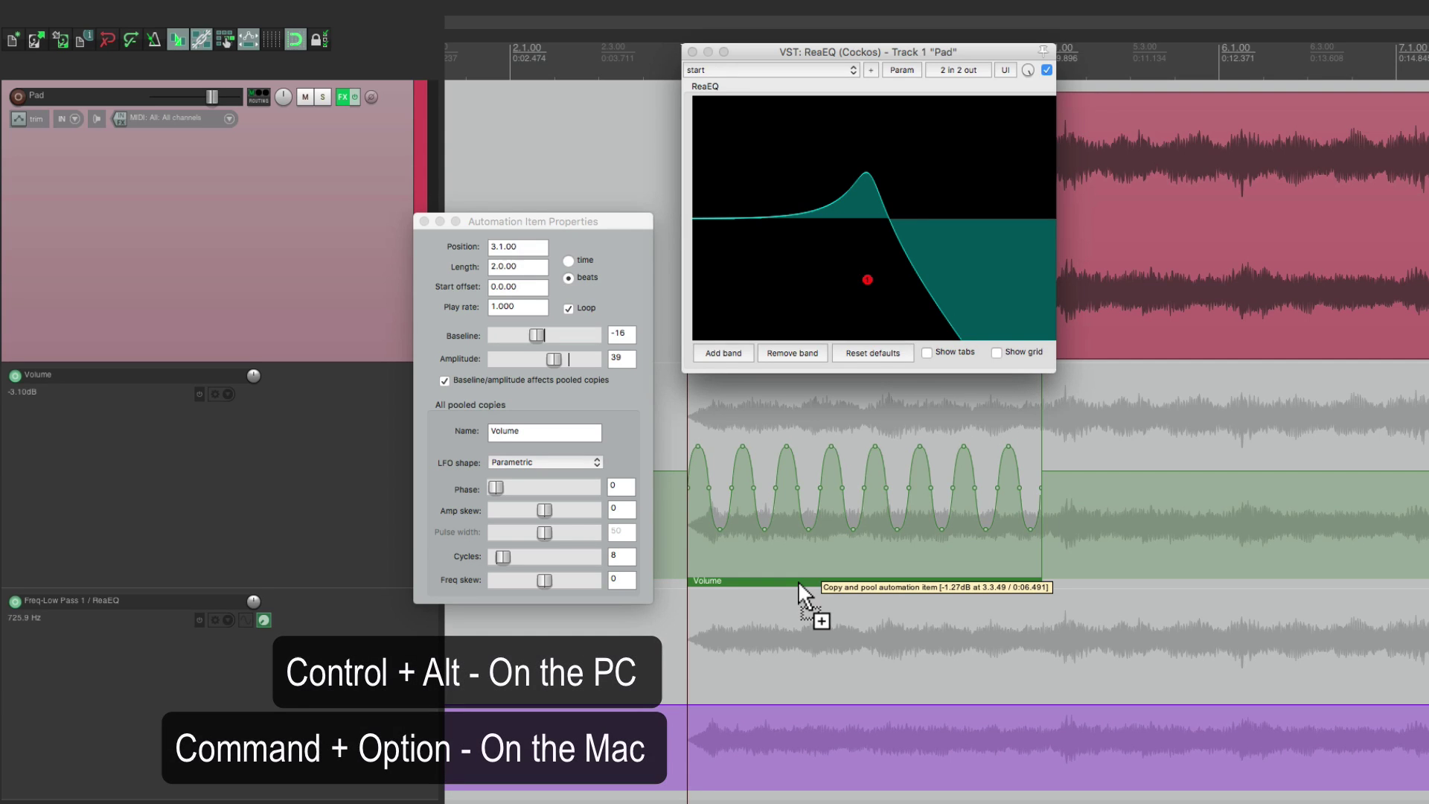
left_click_drag(798, 581, 800, 756)
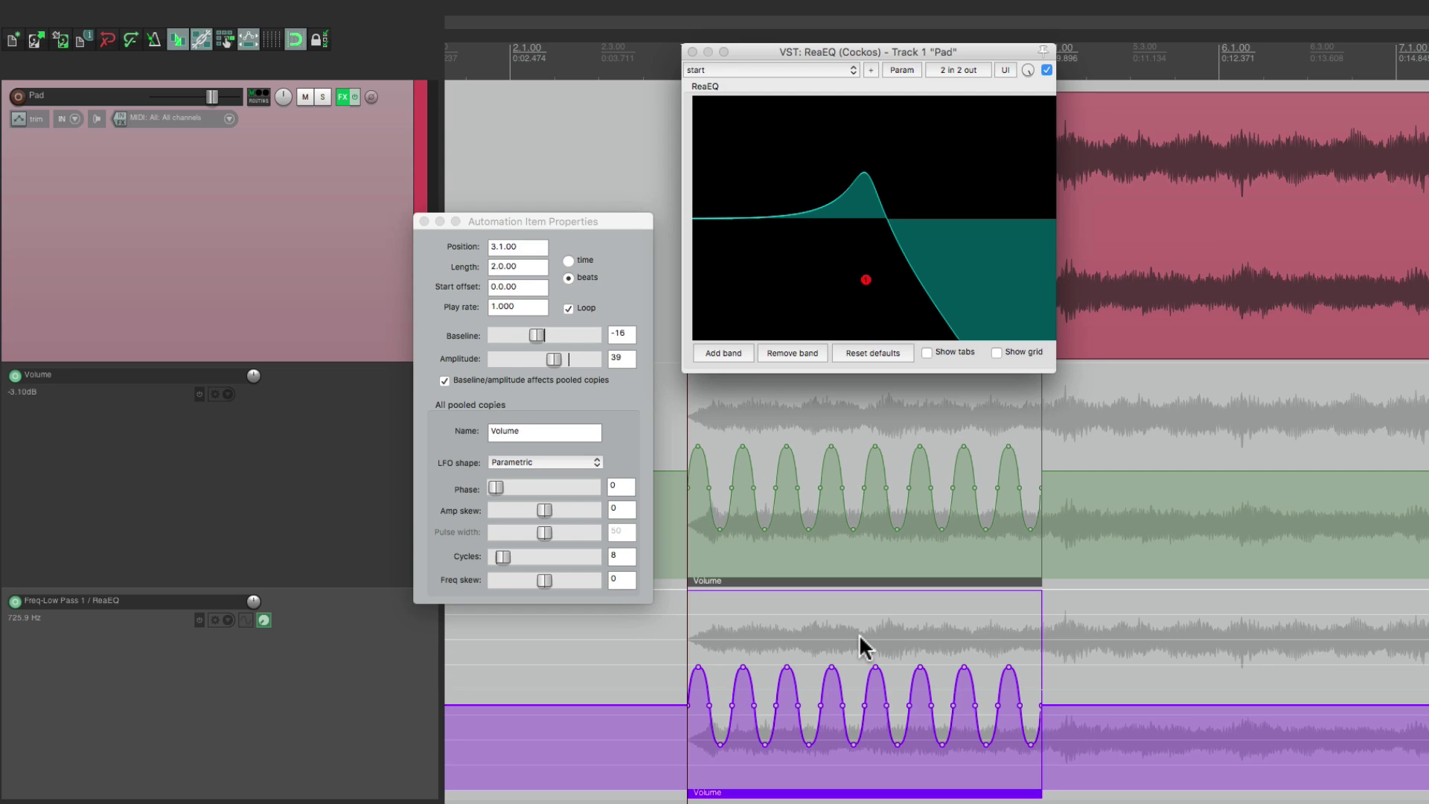
key("space")
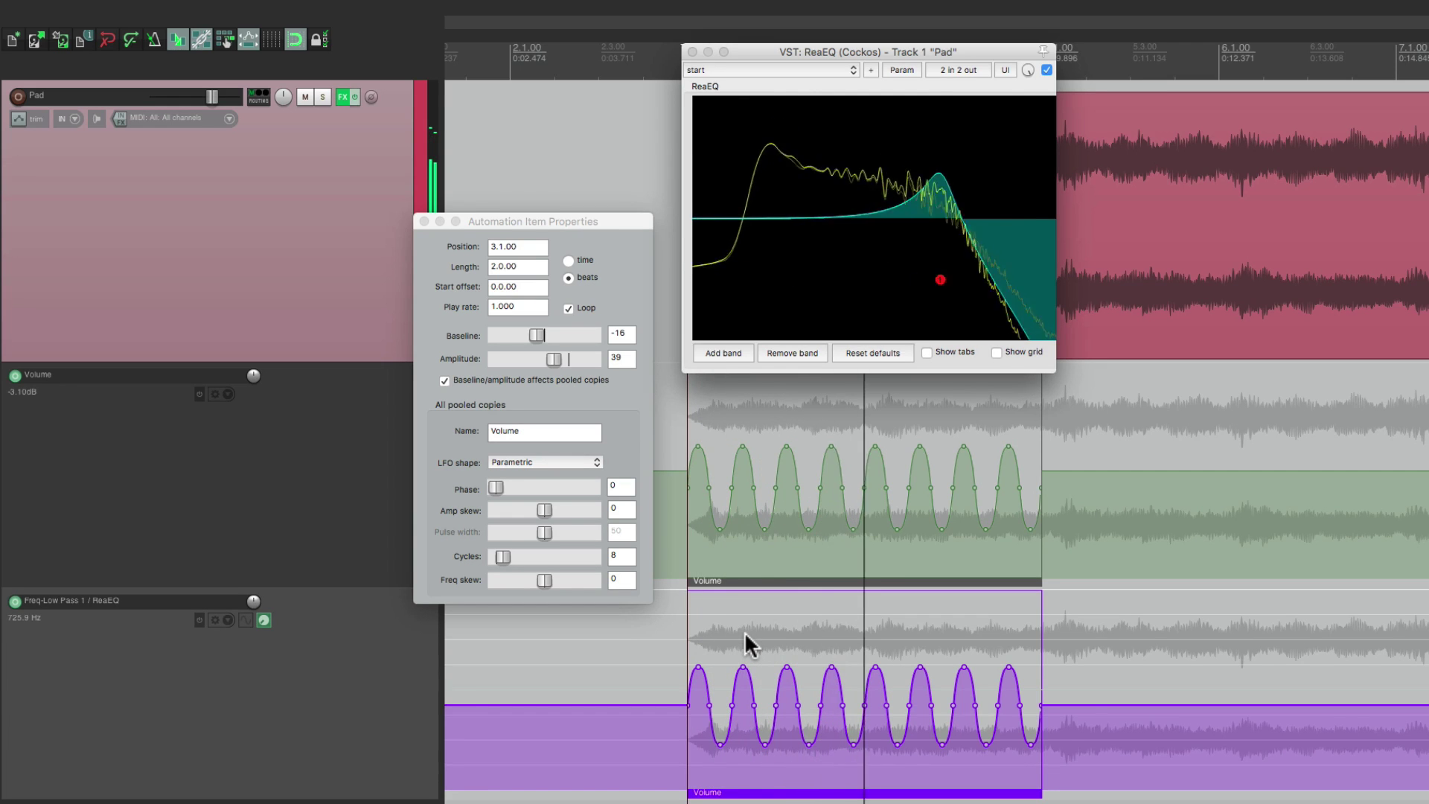
key("space")
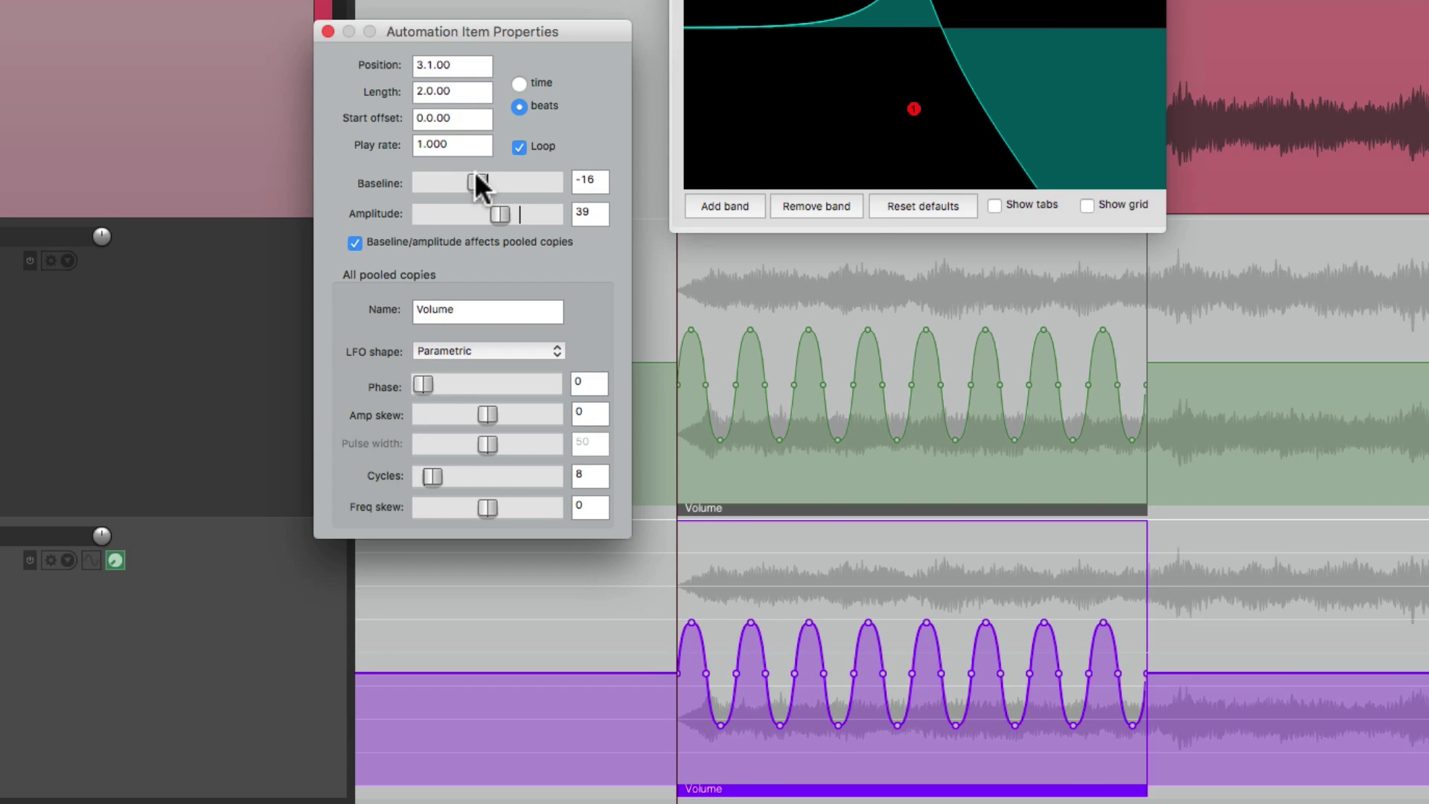
Step: Set the pooled automation items' baseline to -20 and amplitude to 32
left_click_drag(475, 173, 484, 216)
key("space")
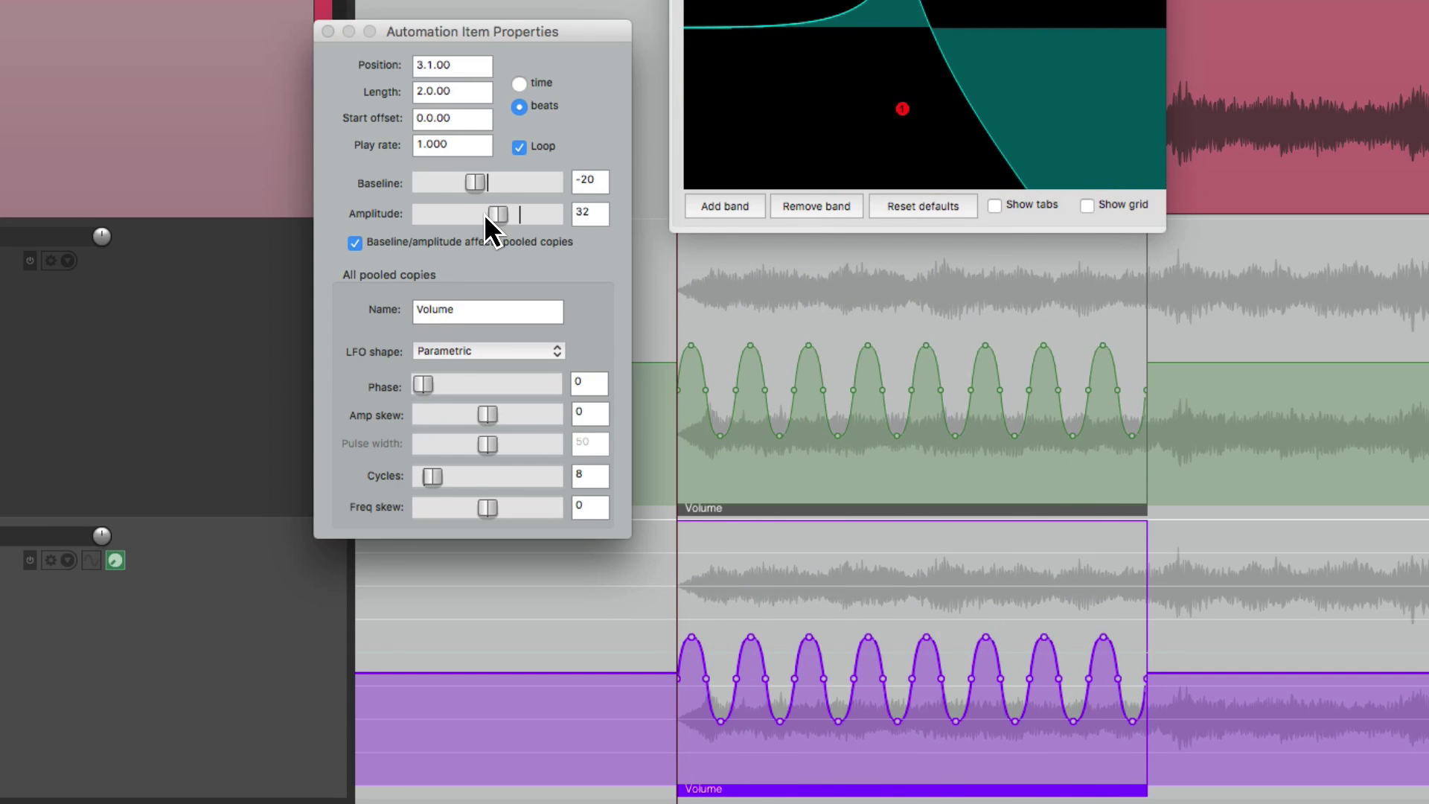
Step: Stop baseline and amplitude from affecting pooled copies, set the filter item to baseline -16 and amplitude 64, and audition it
left_click(356, 243)
left_click_drag(475, 181, 508, 216)
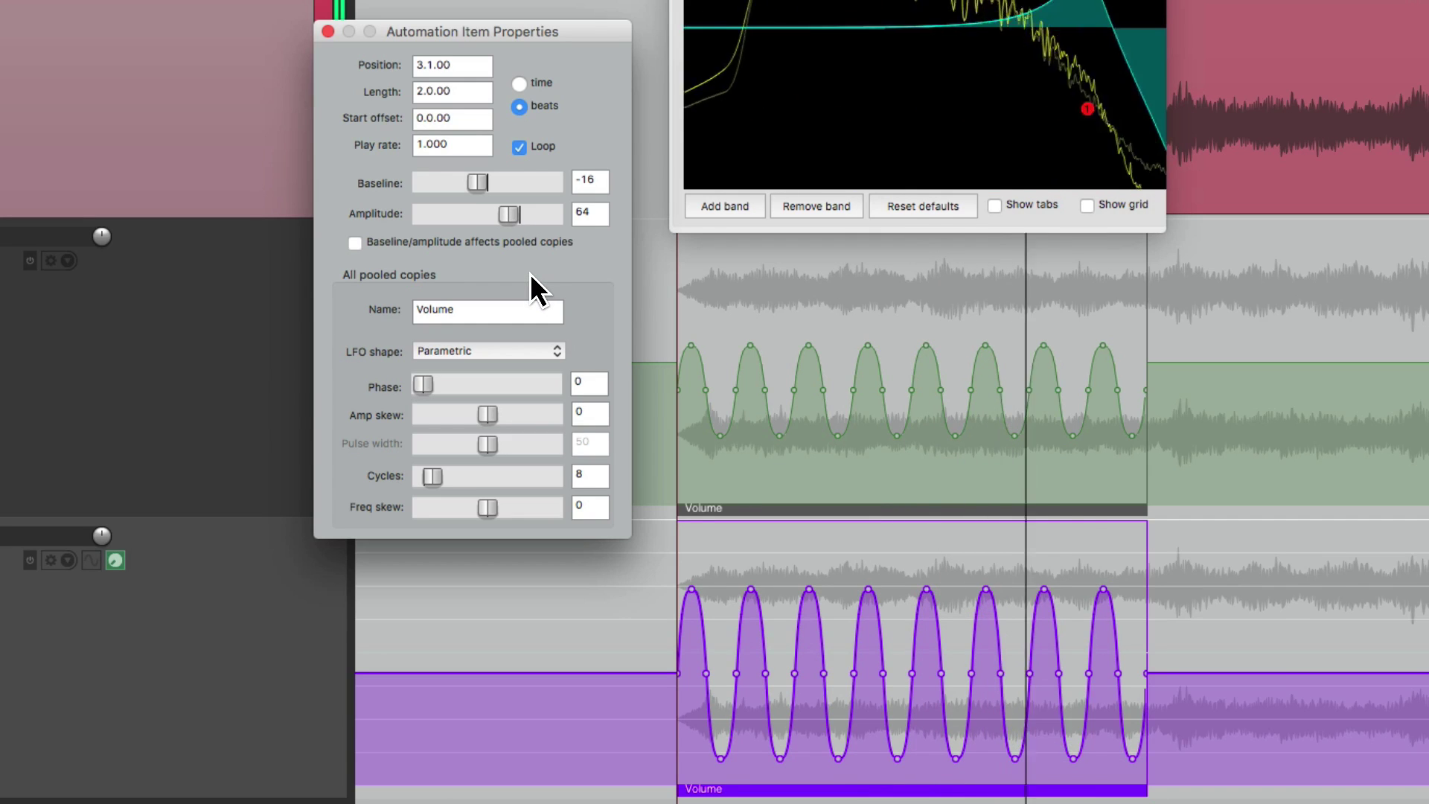
key("space")
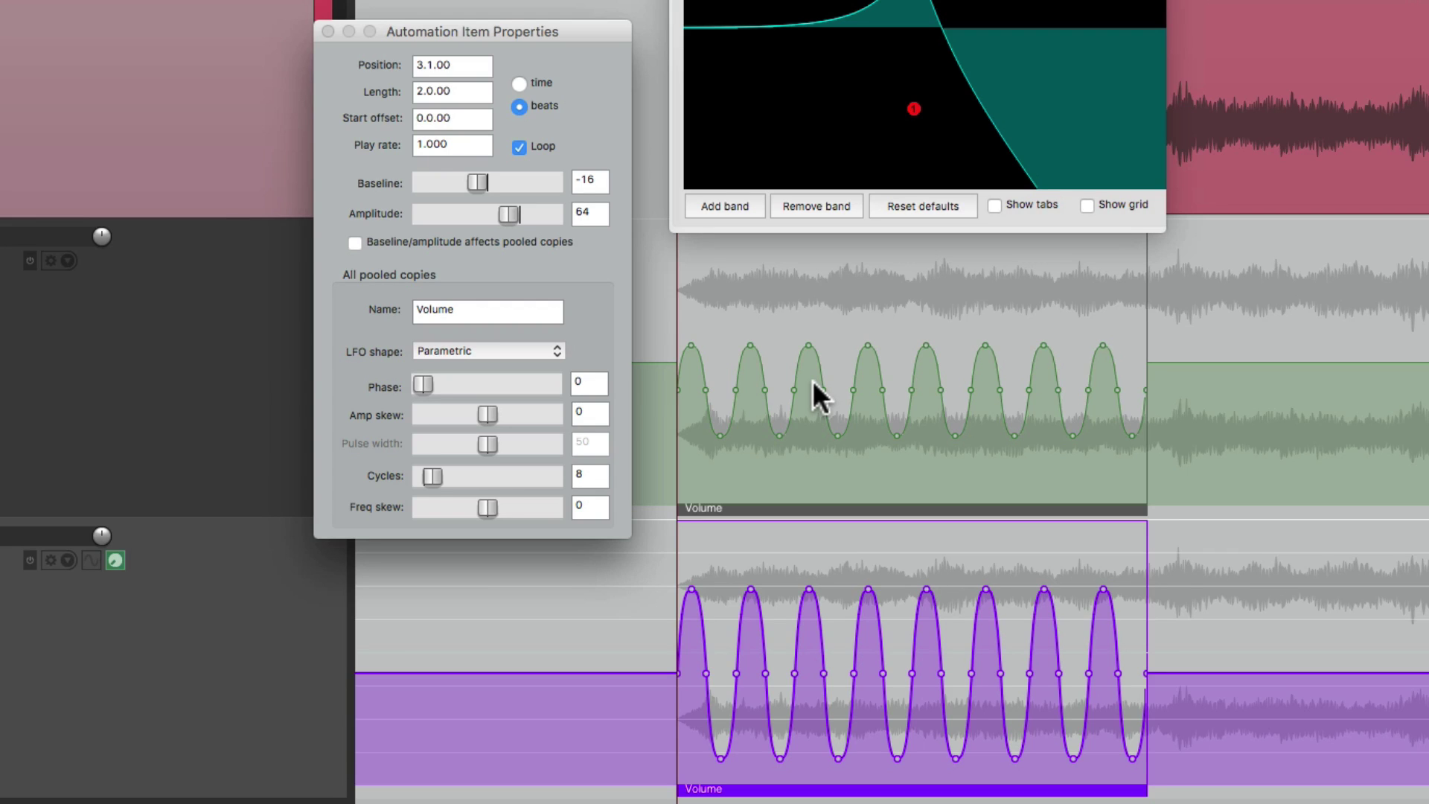
Step: Set the pooled items' LFO to 4 cycles and audition the slower modulation
left_click(595, 481)
type("4")
key("Return")
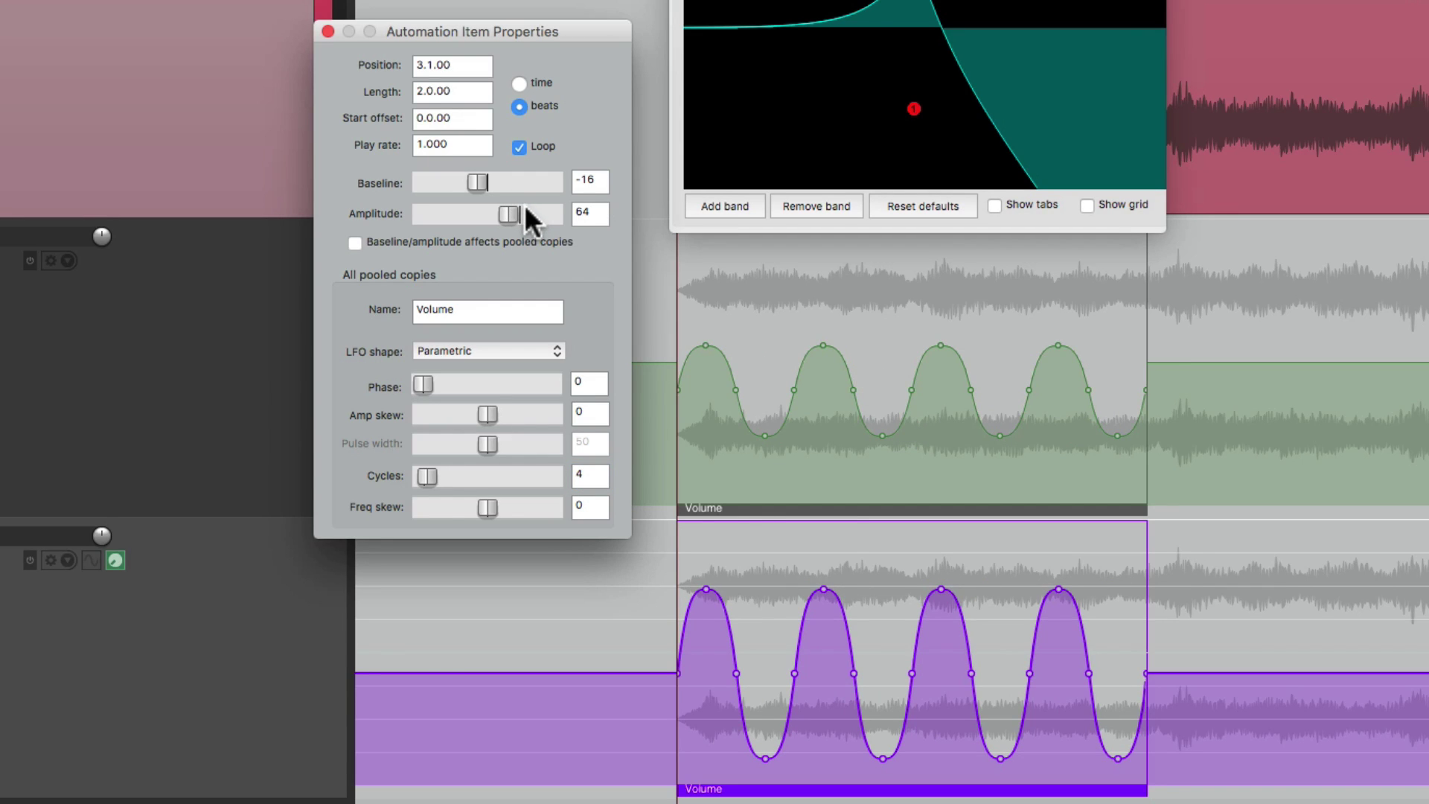
key("space")
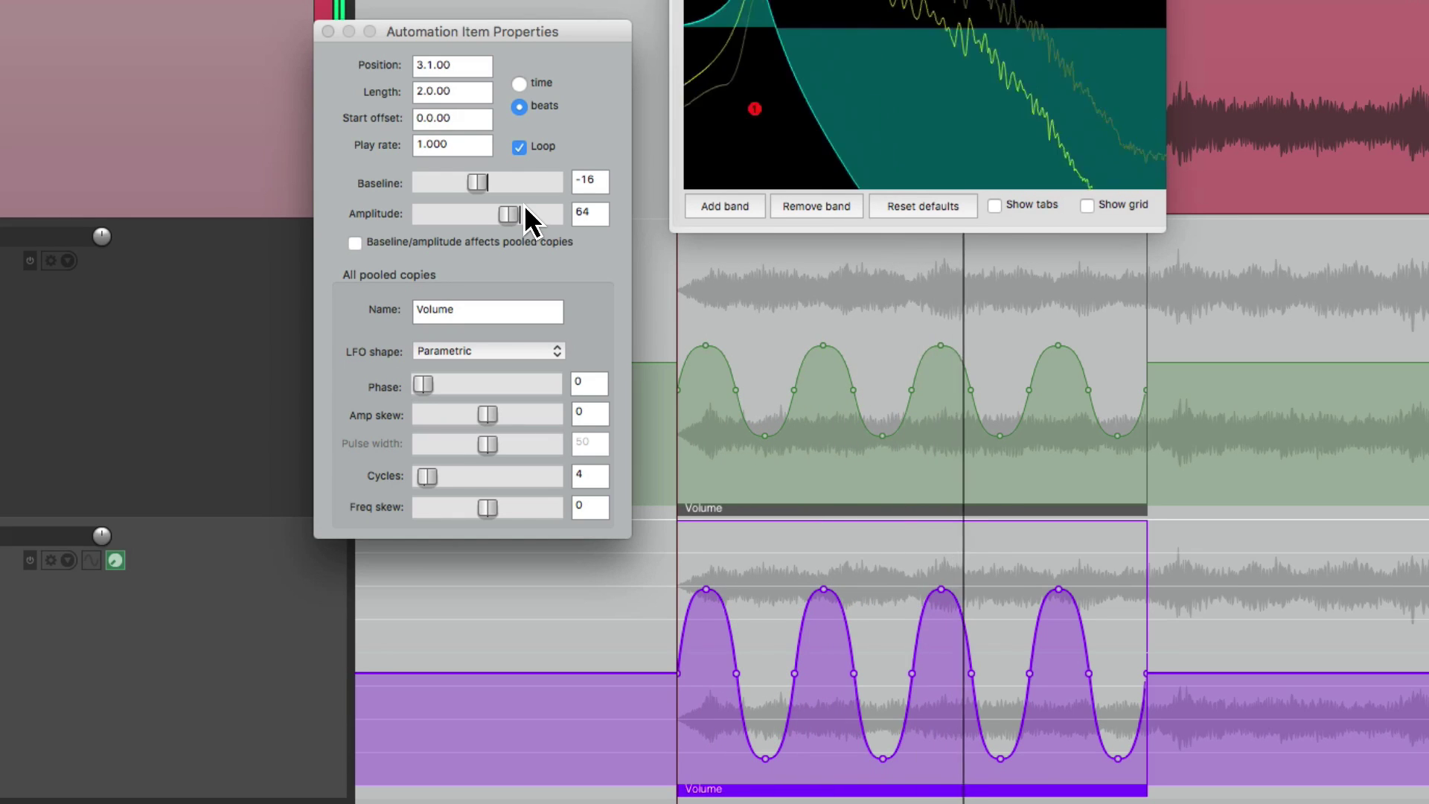
key("space")
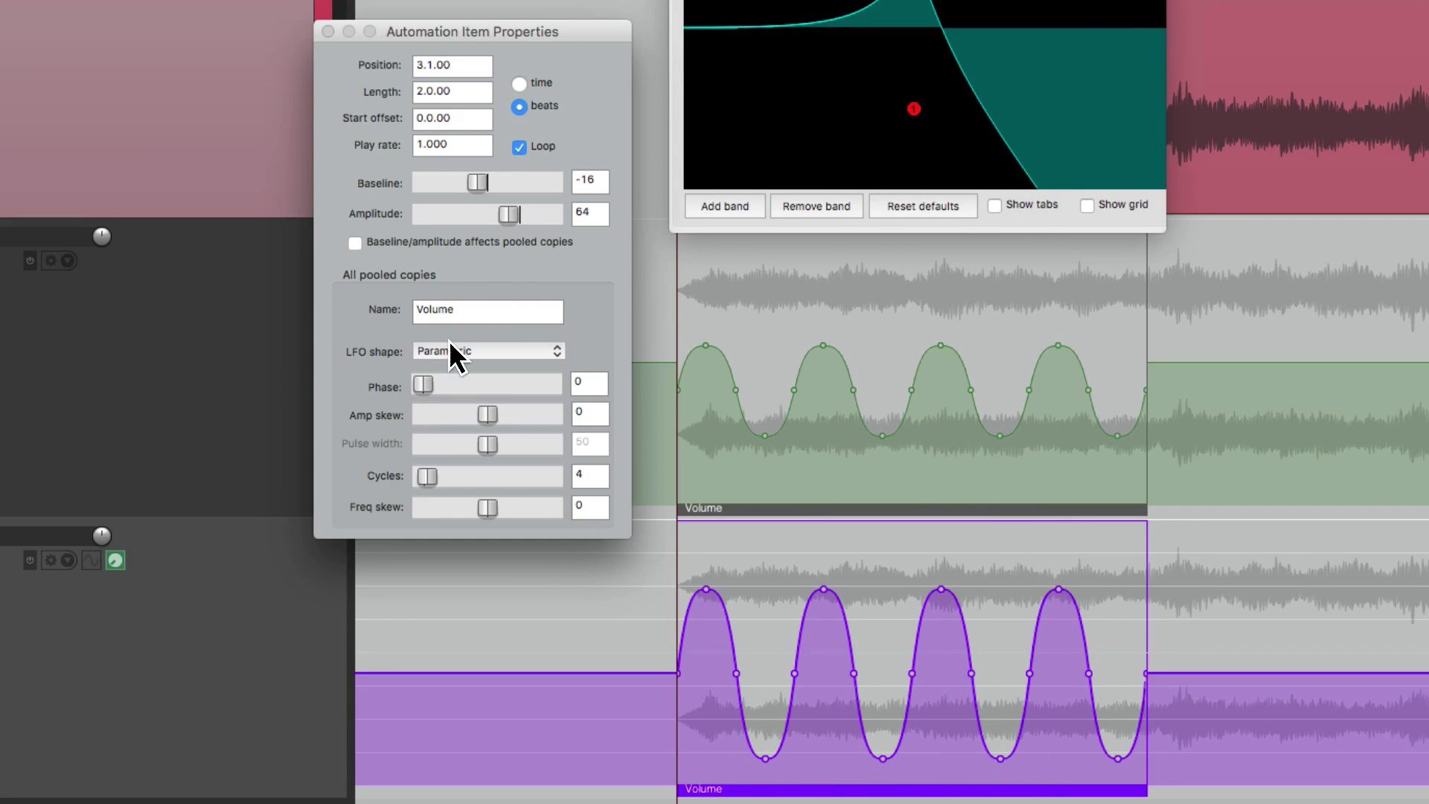
Step: Try out the LFO phase and amp skew, and lower the filter item's amplitude to 44
left_click_drag(426, 384, 387, 391)
mouse_move(488, 411)
left_mouse_down()
mouse_move(438, 413)
mouse_move(494, 393)
left_mouse_up()
left_click_drag(480, 186, 500, 212)
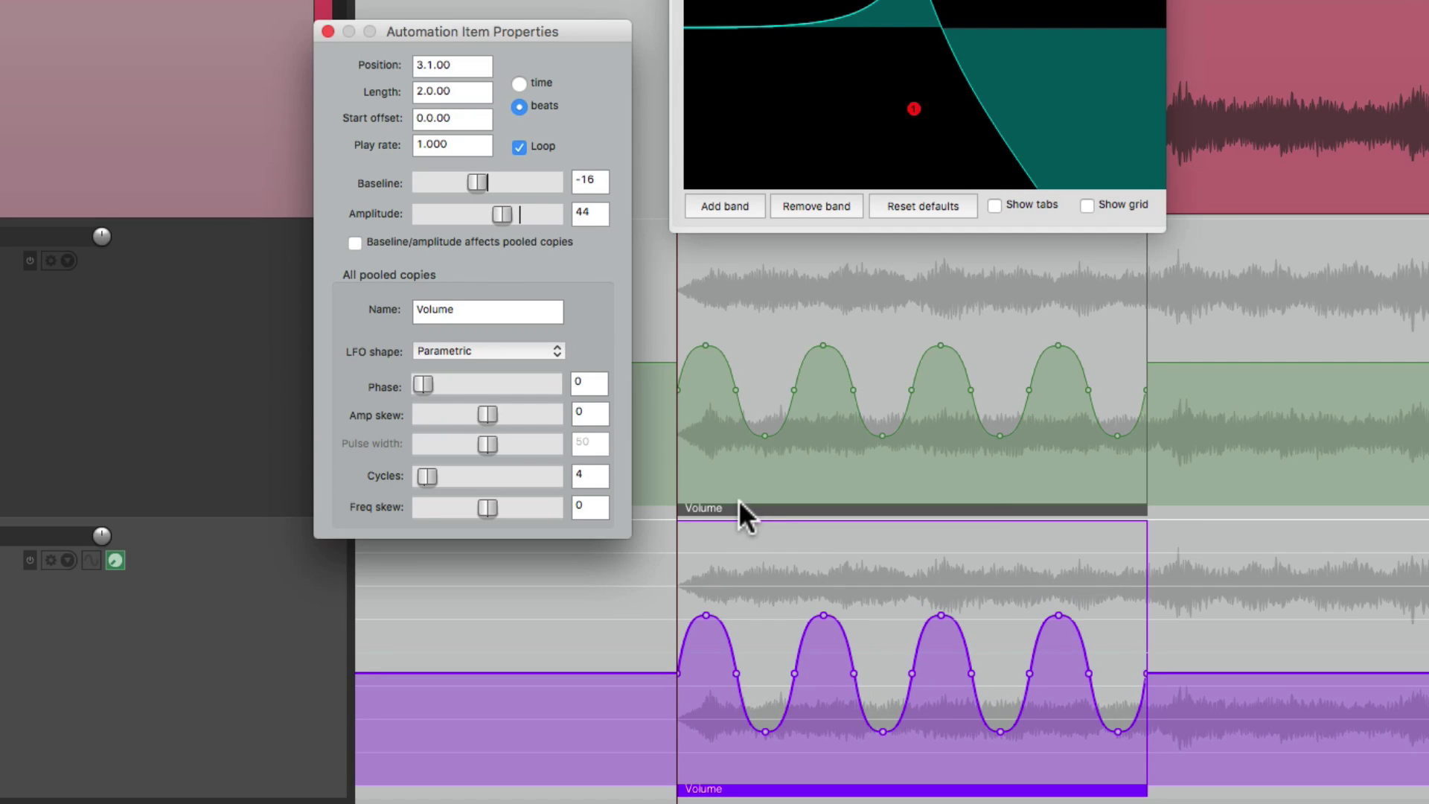
Step: Set the pooled LFO to 8 cycles, with the filter item's baseline at -10 and amplitude at 34, and audition it
left_click(600, 472)
type("8")
key("Return")
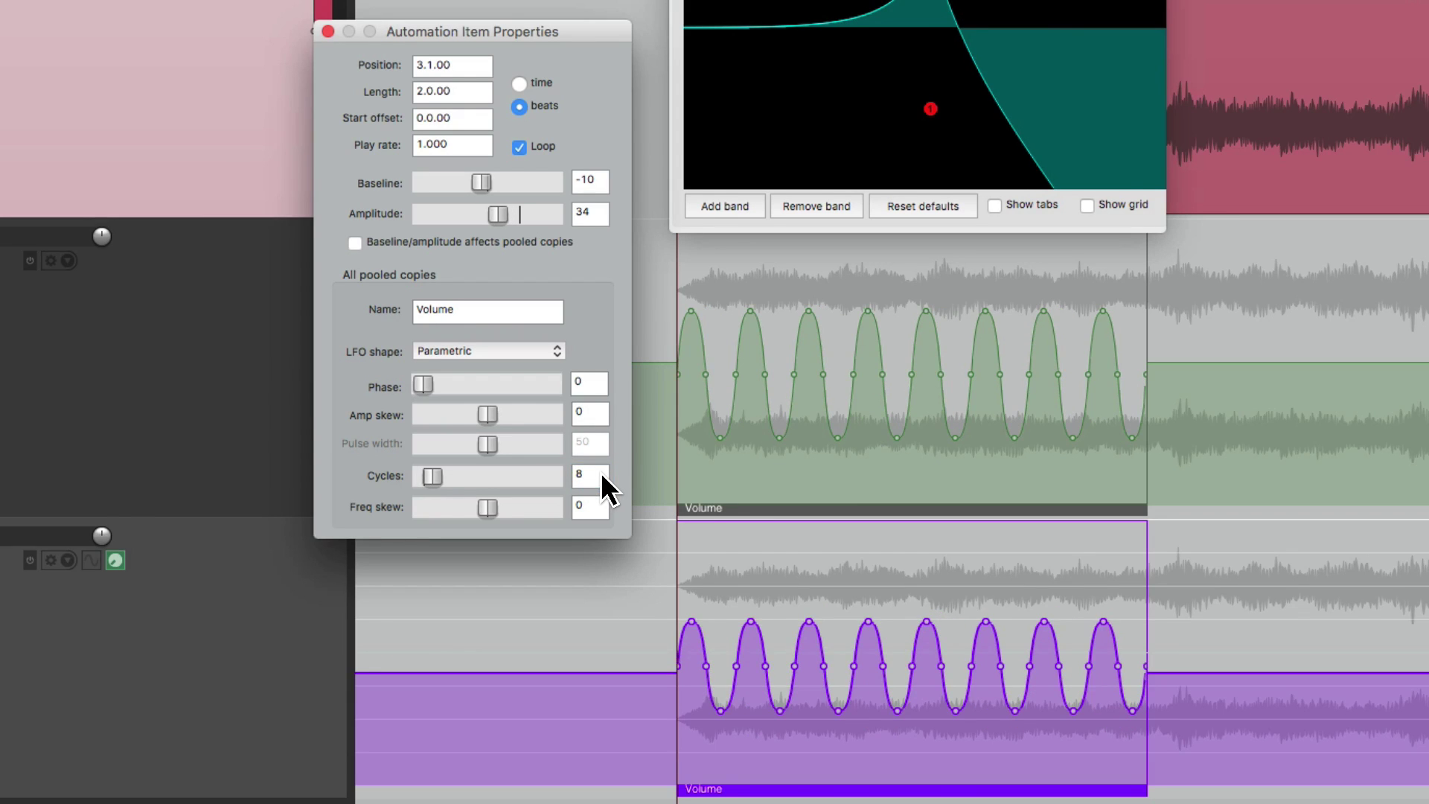
key("space")
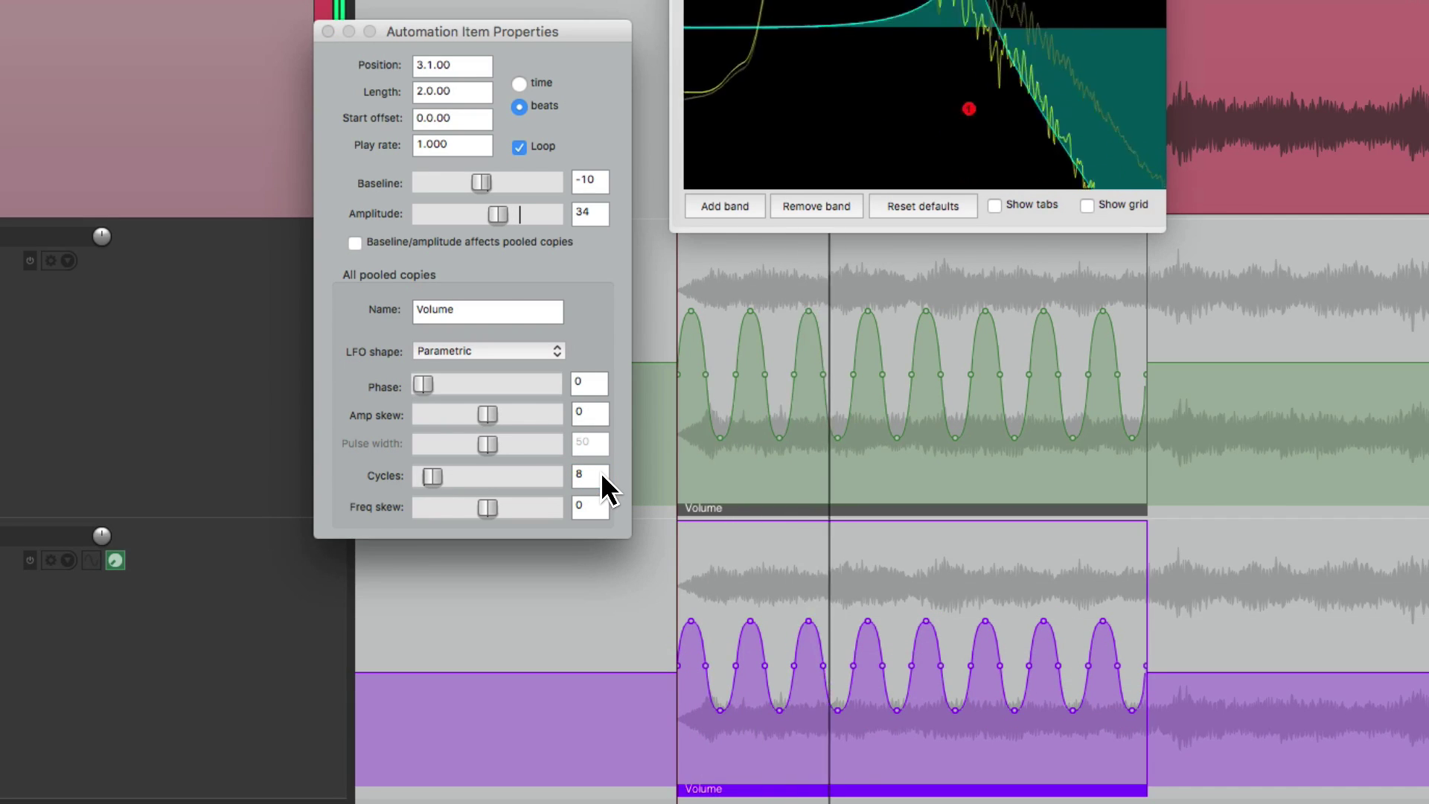
key("space")
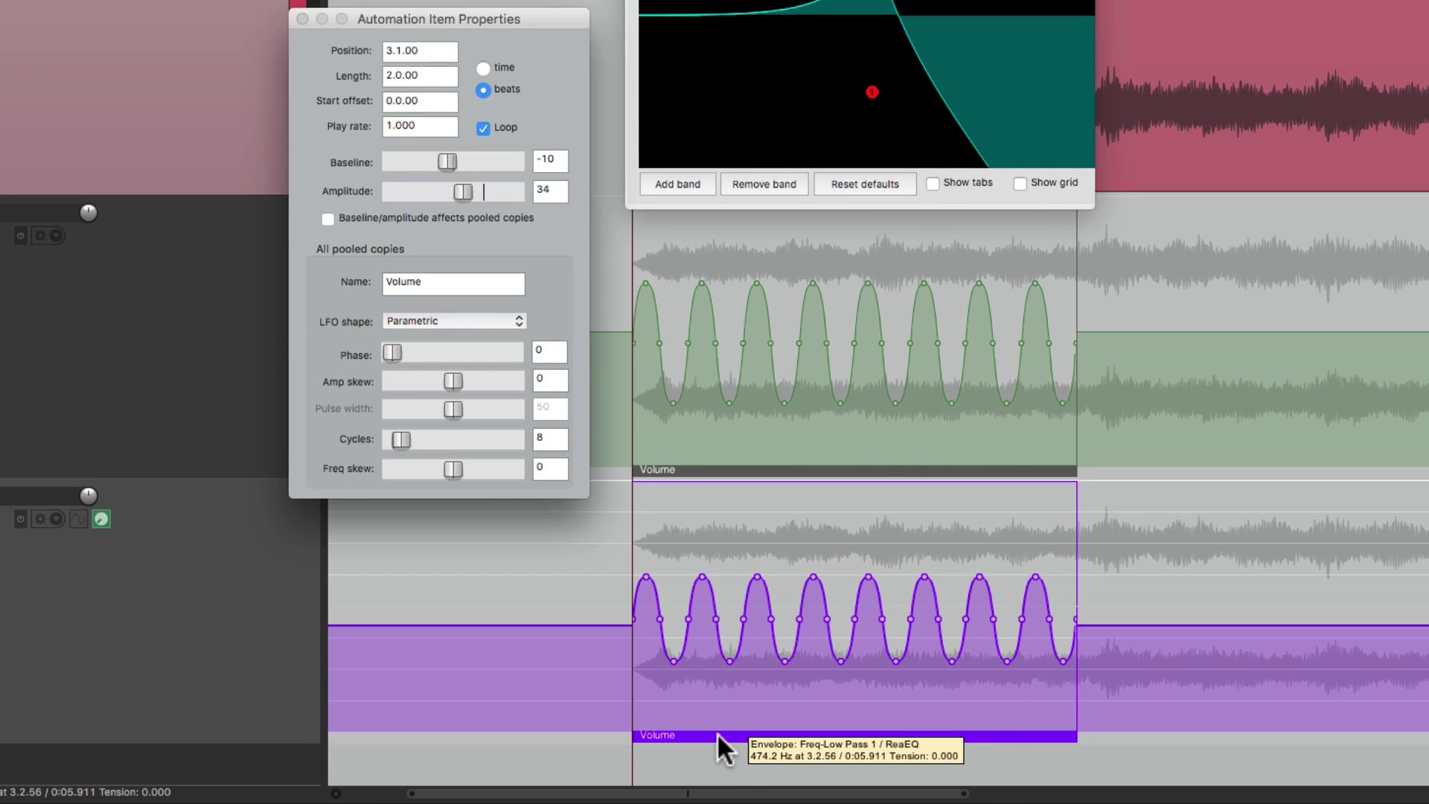
Step: Remove the low-pass frequency envelope's automation item from the pool
right_click(717, 733)
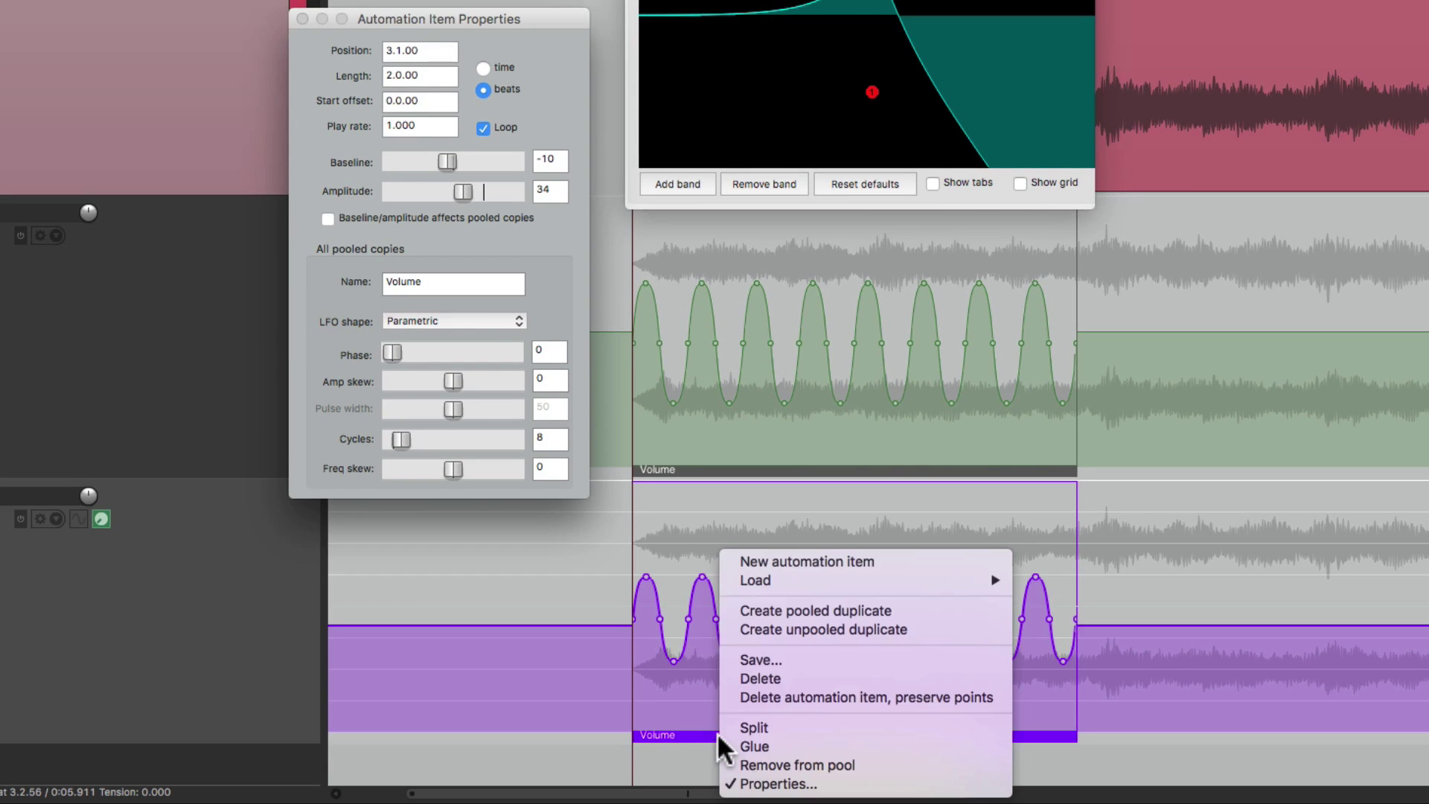
left_click(742, 765)
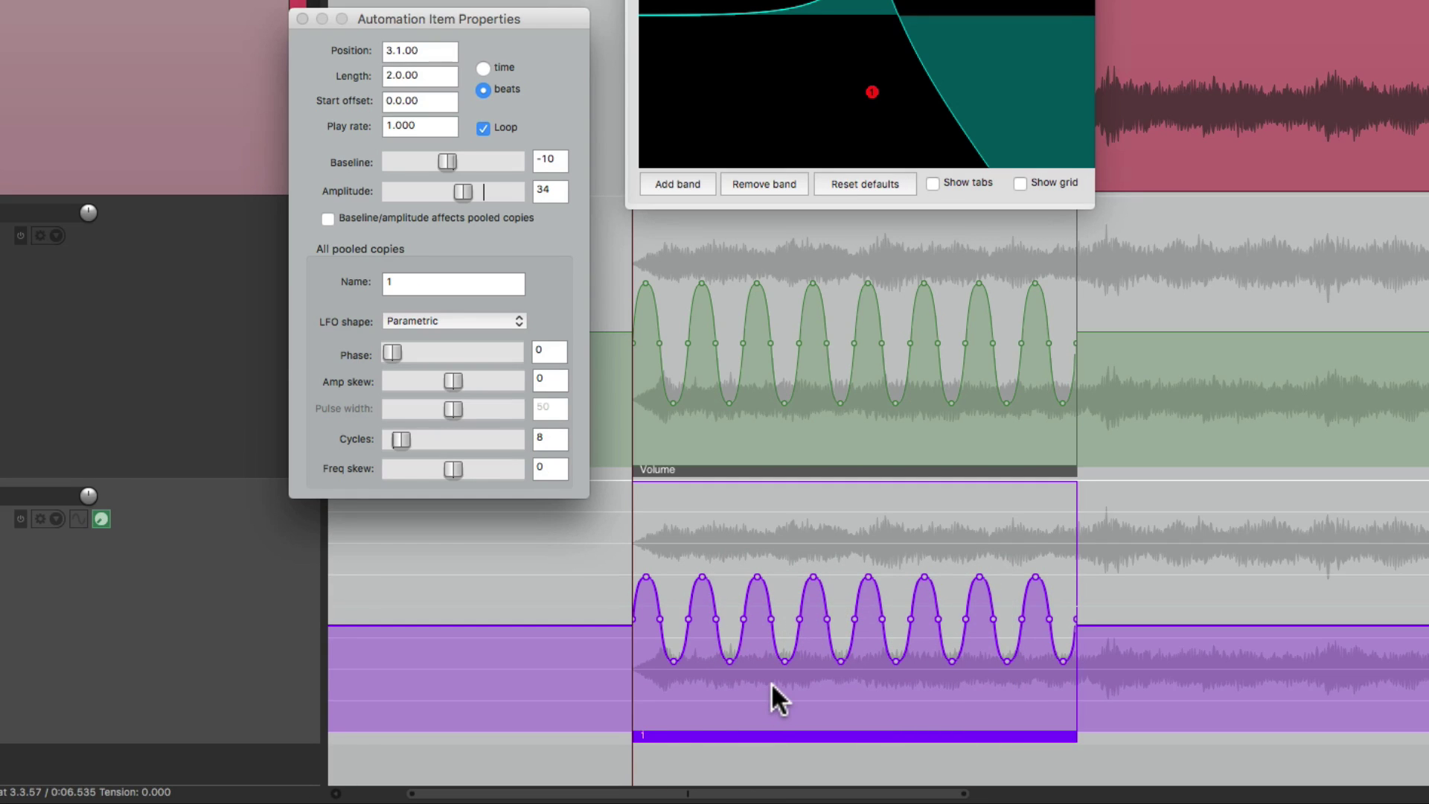
Step: Rename the automation item on the low-pass frequency envelope as Filter
left_click(496, 303)
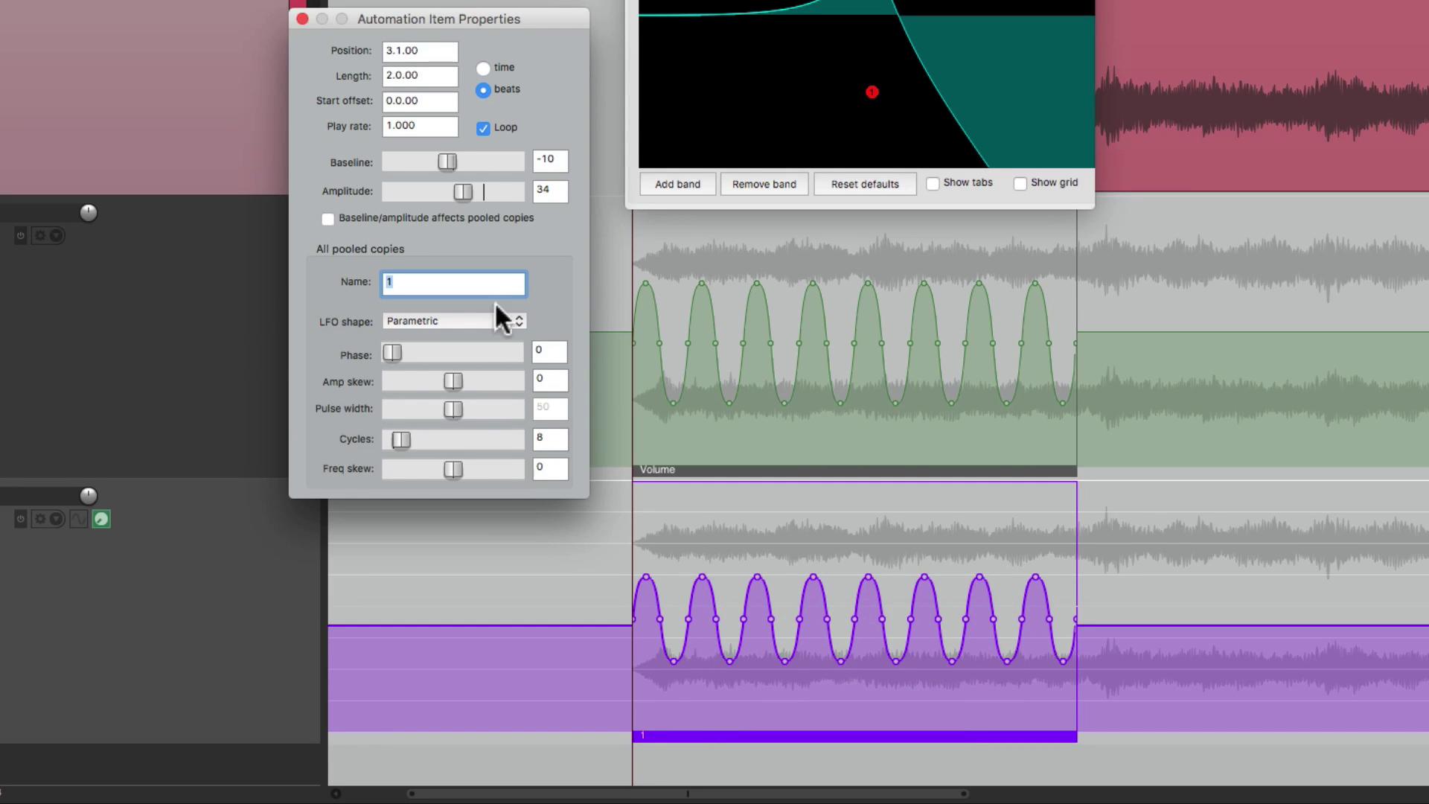
type("Filter")
key("Return")
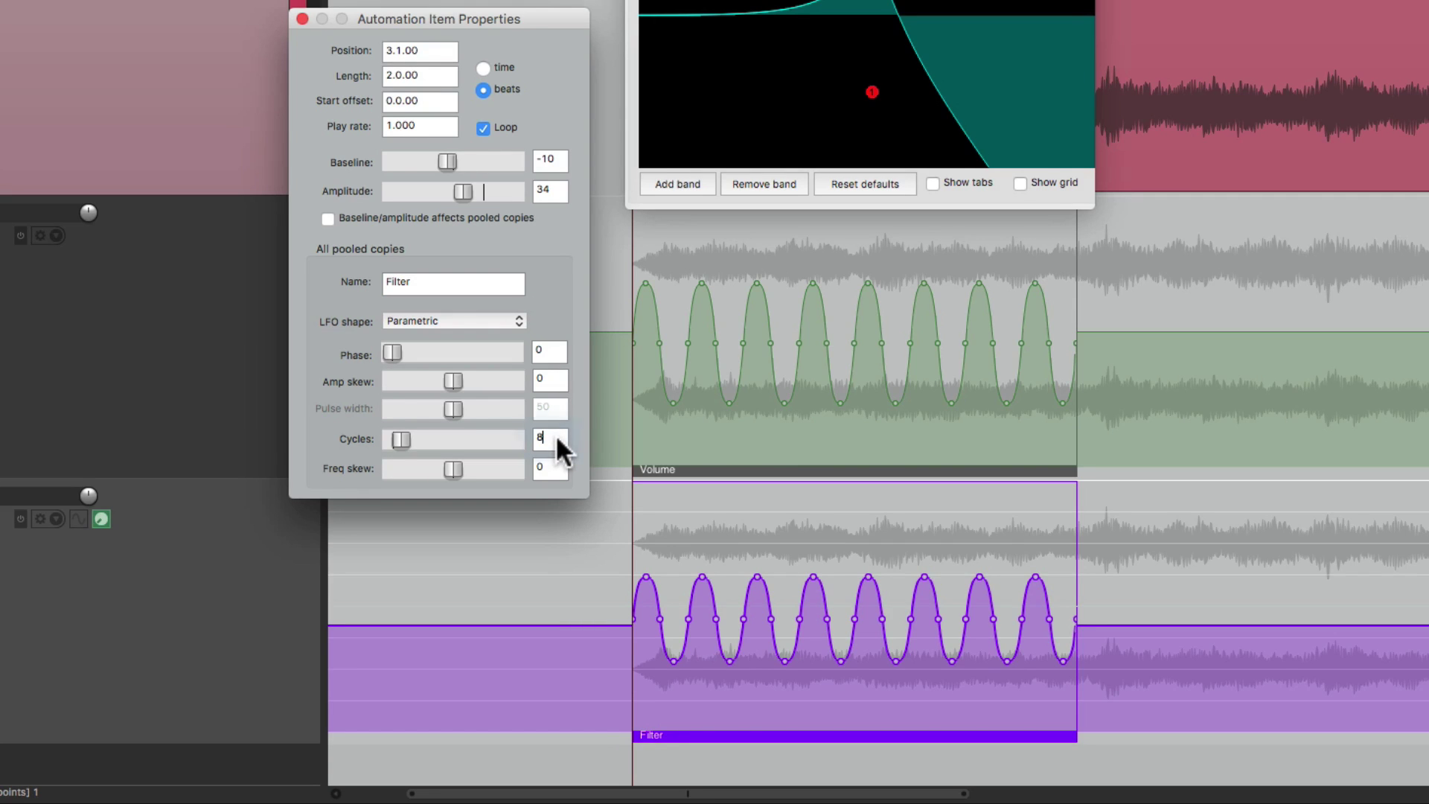
Step: Audition the Filter item's LFO at 4 cycles, and set its phase to 21 and its cycles to 9
type("4")
key("Return")
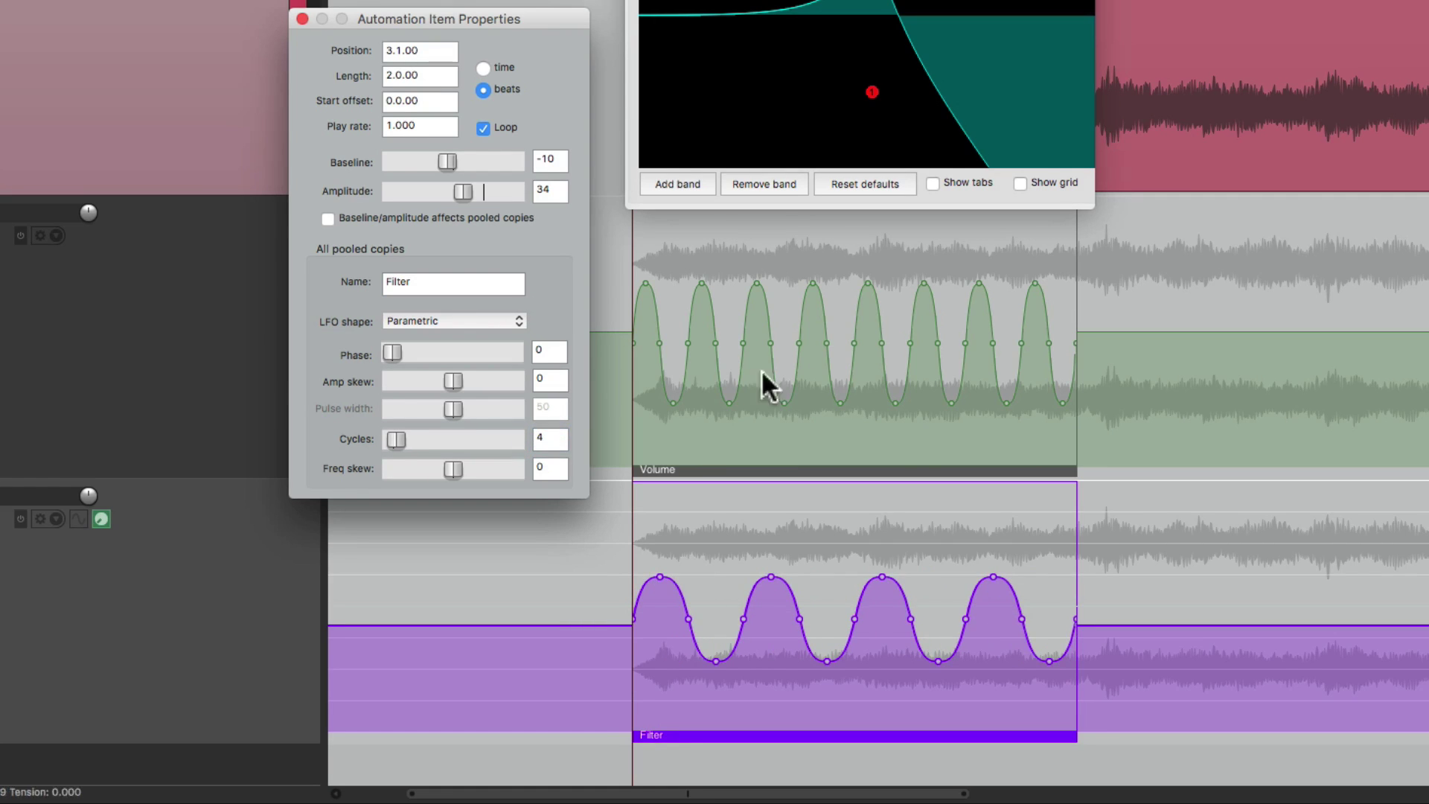
key("space")
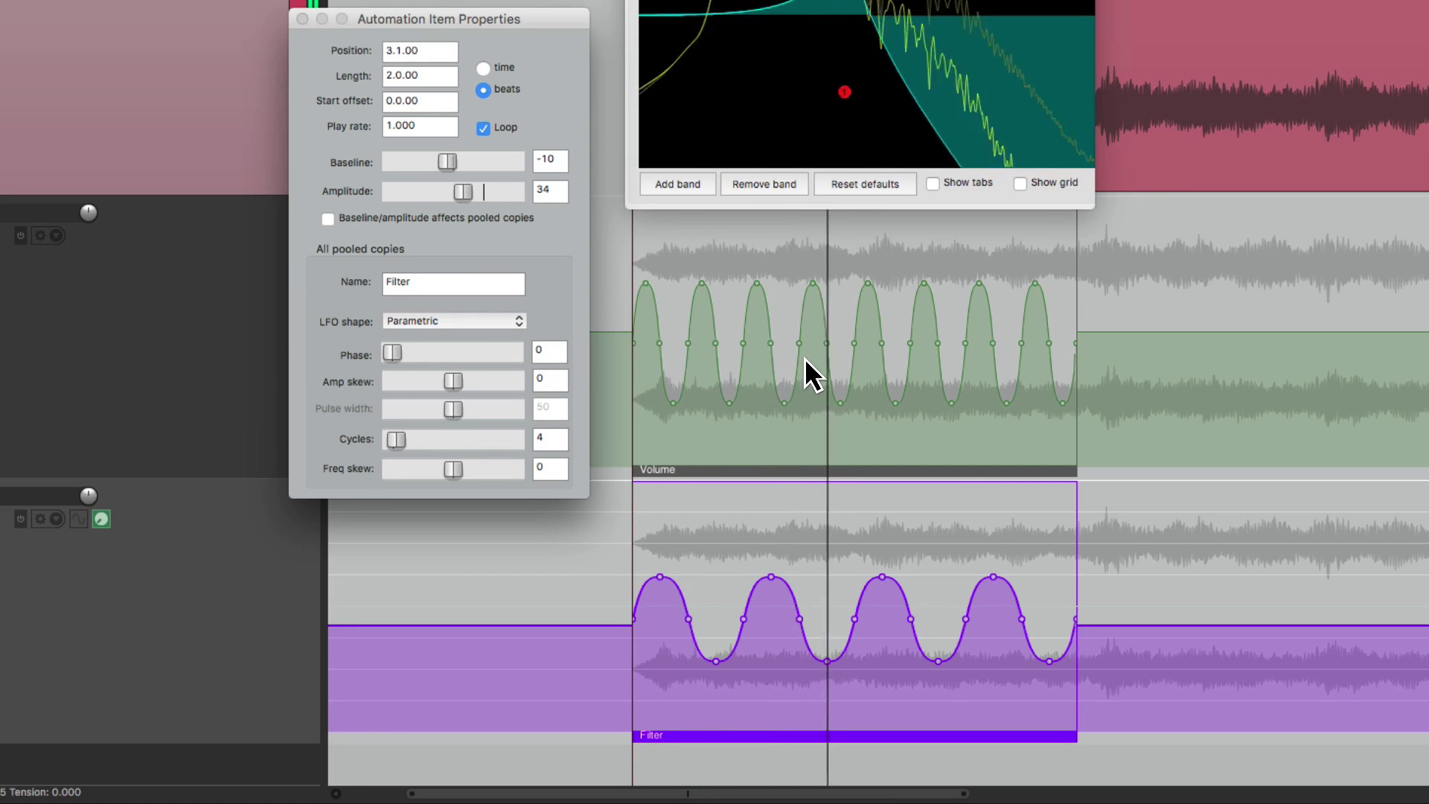
left_click_drag(389, 356, 416, 356)
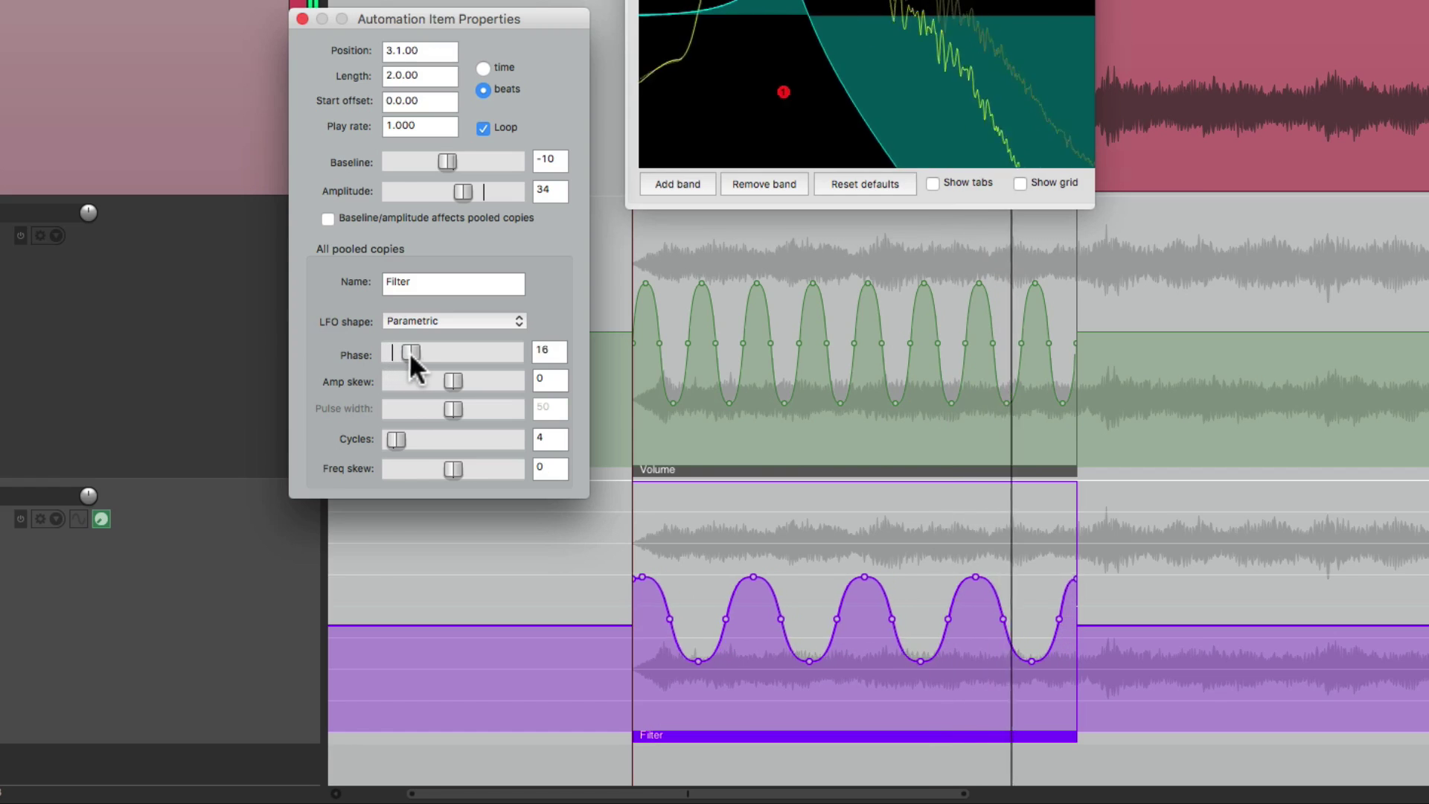
mouse_move(396, 439)
left_mouse_down()
mouse_move(417, 440)
mouse_move(401, 444)
left_mouse_up()
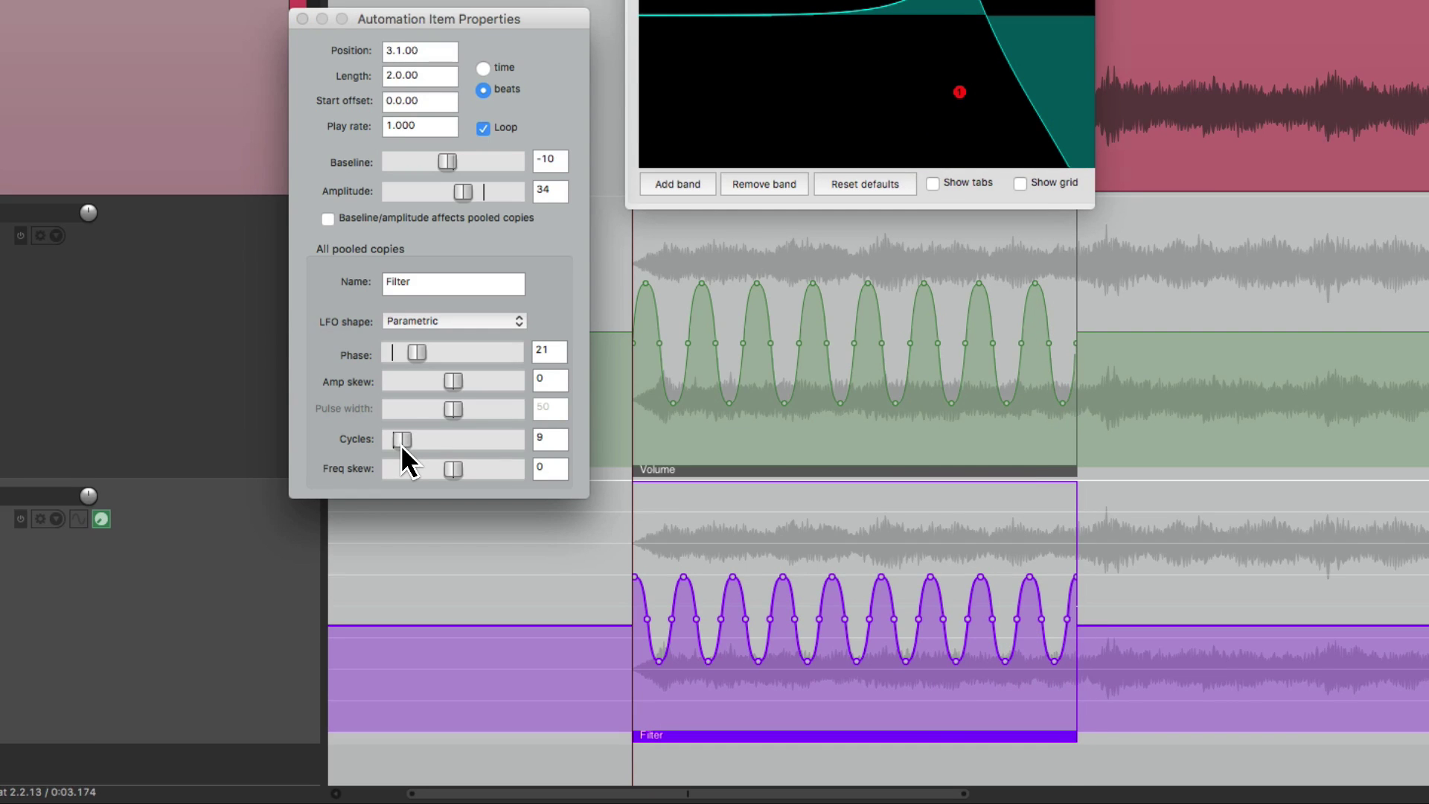
Step: Set the Filter item's amp skew to -100, baseline to -9 and amplitude to 79, and audition the decaying modulation
left_click_drag(445, 381, 368, 391)
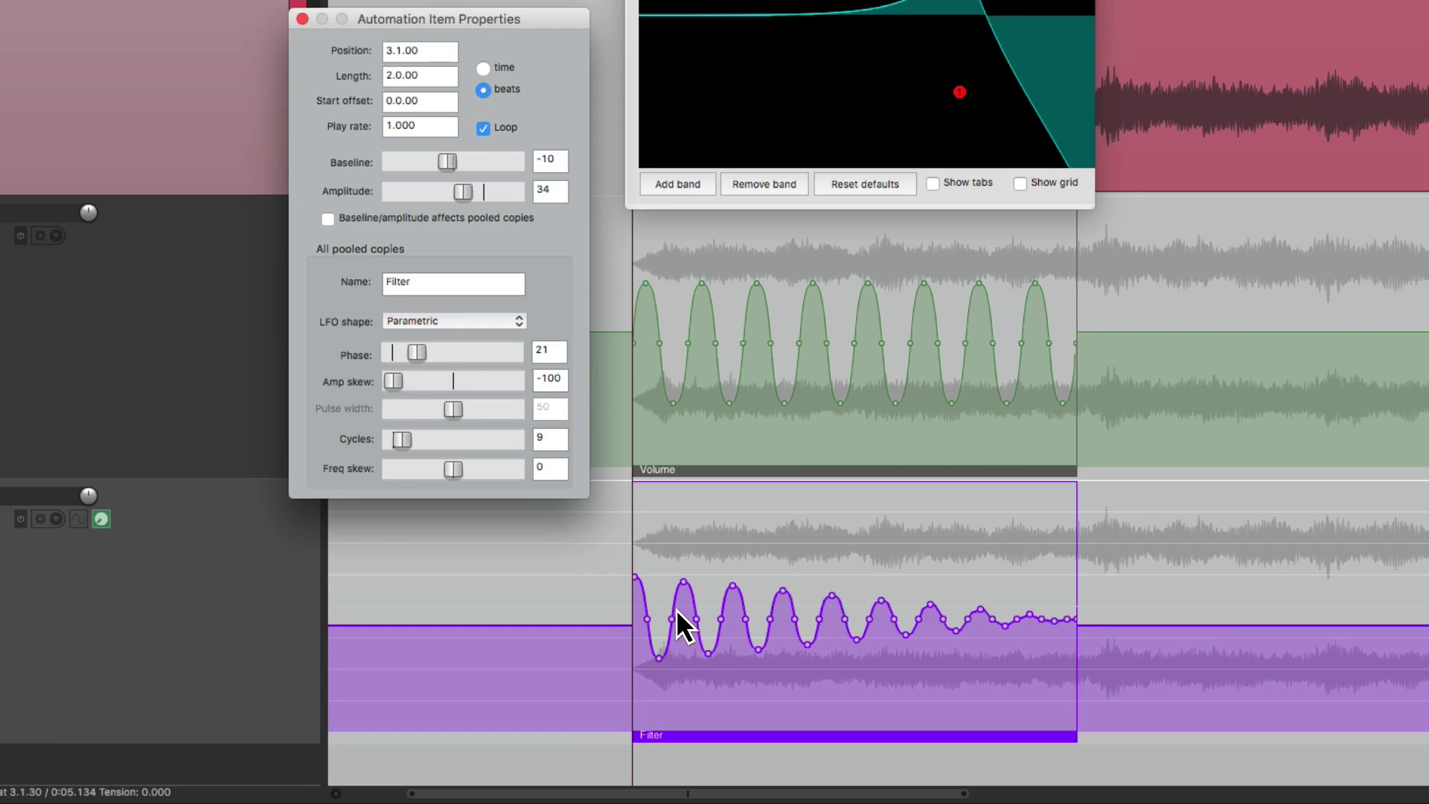
left_click_drag(463, 191, 478, 189)
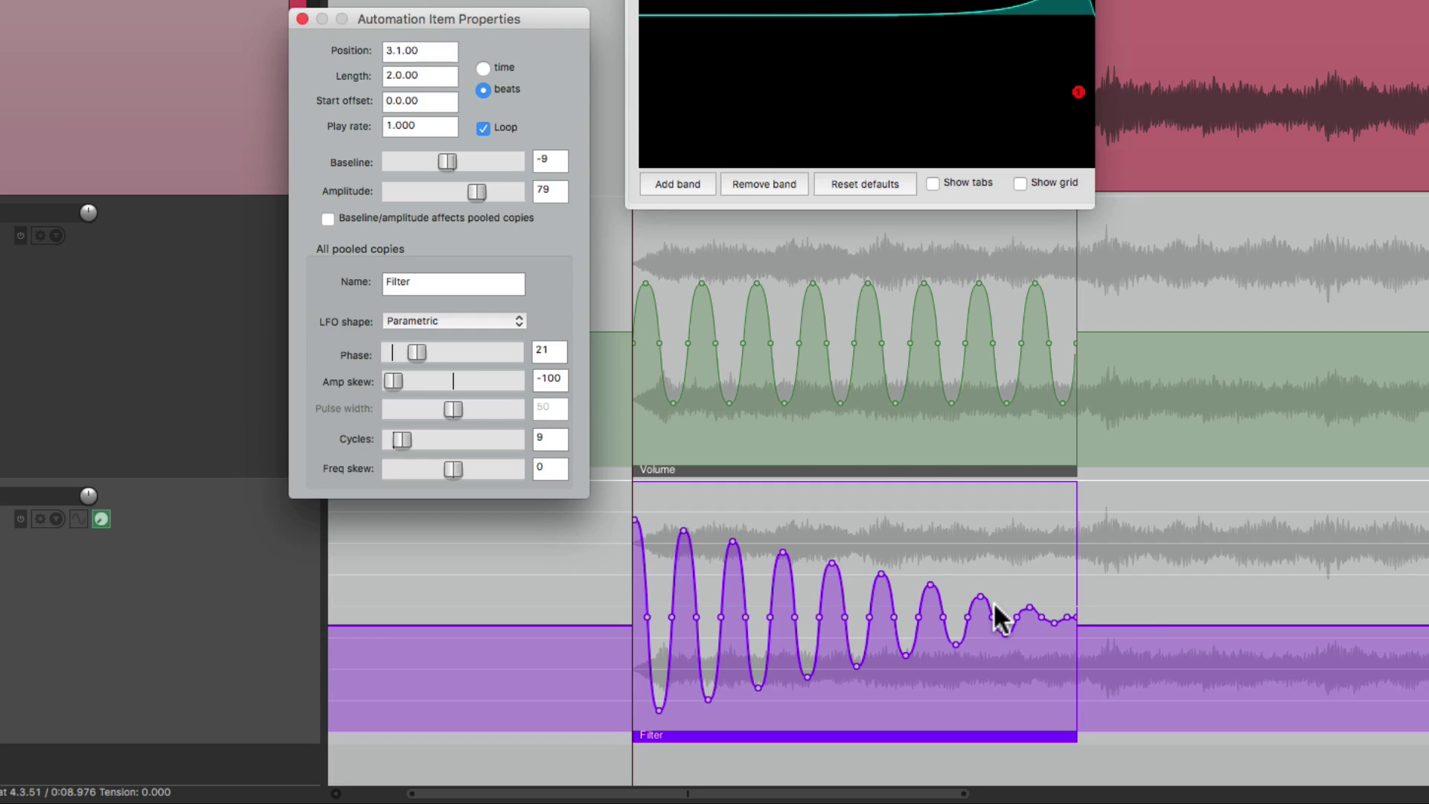
key("space")
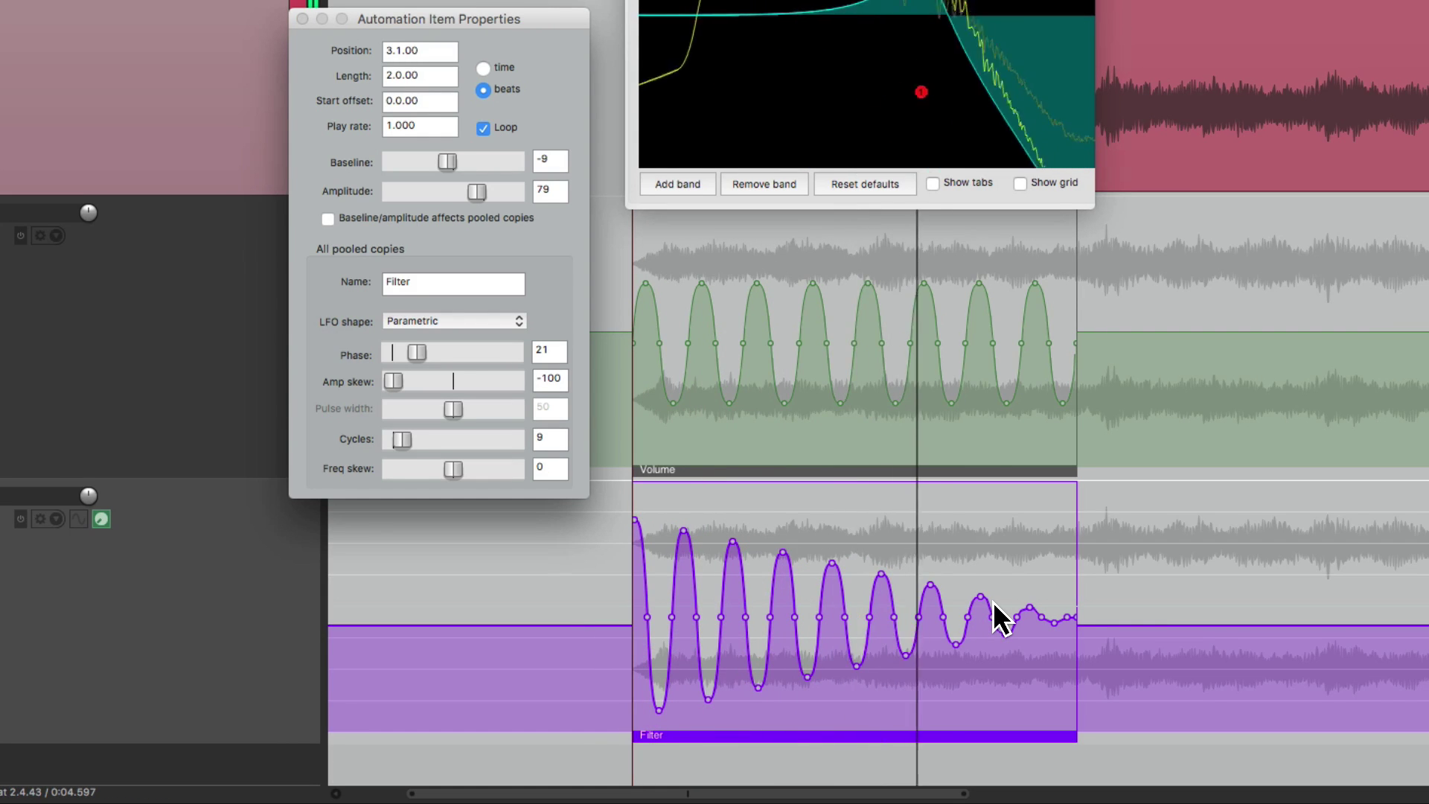
key("space")
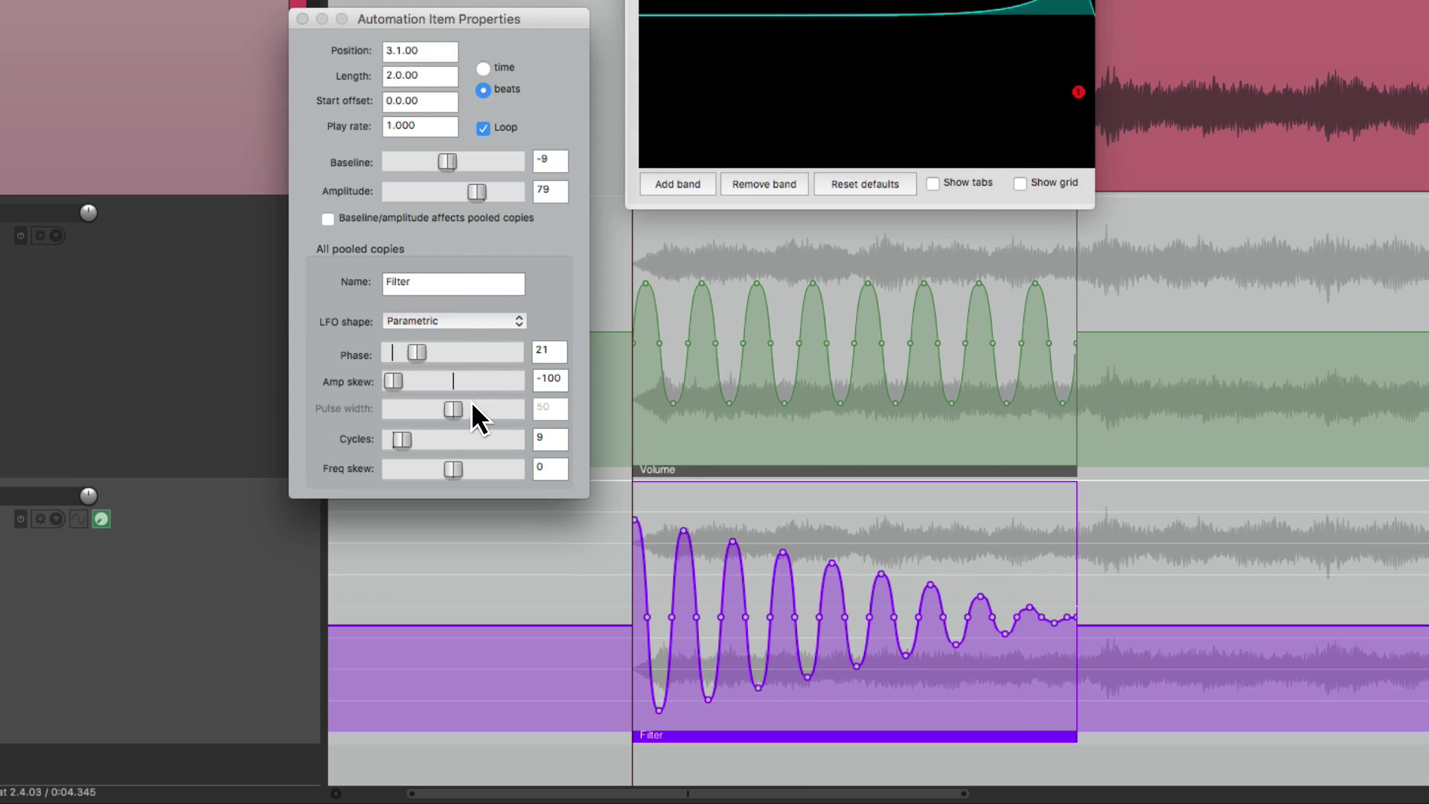
Step: Set the Filter item's amp skew to 100 and audition the growing modulation
left_click_drag(399, 377, 543, 389)
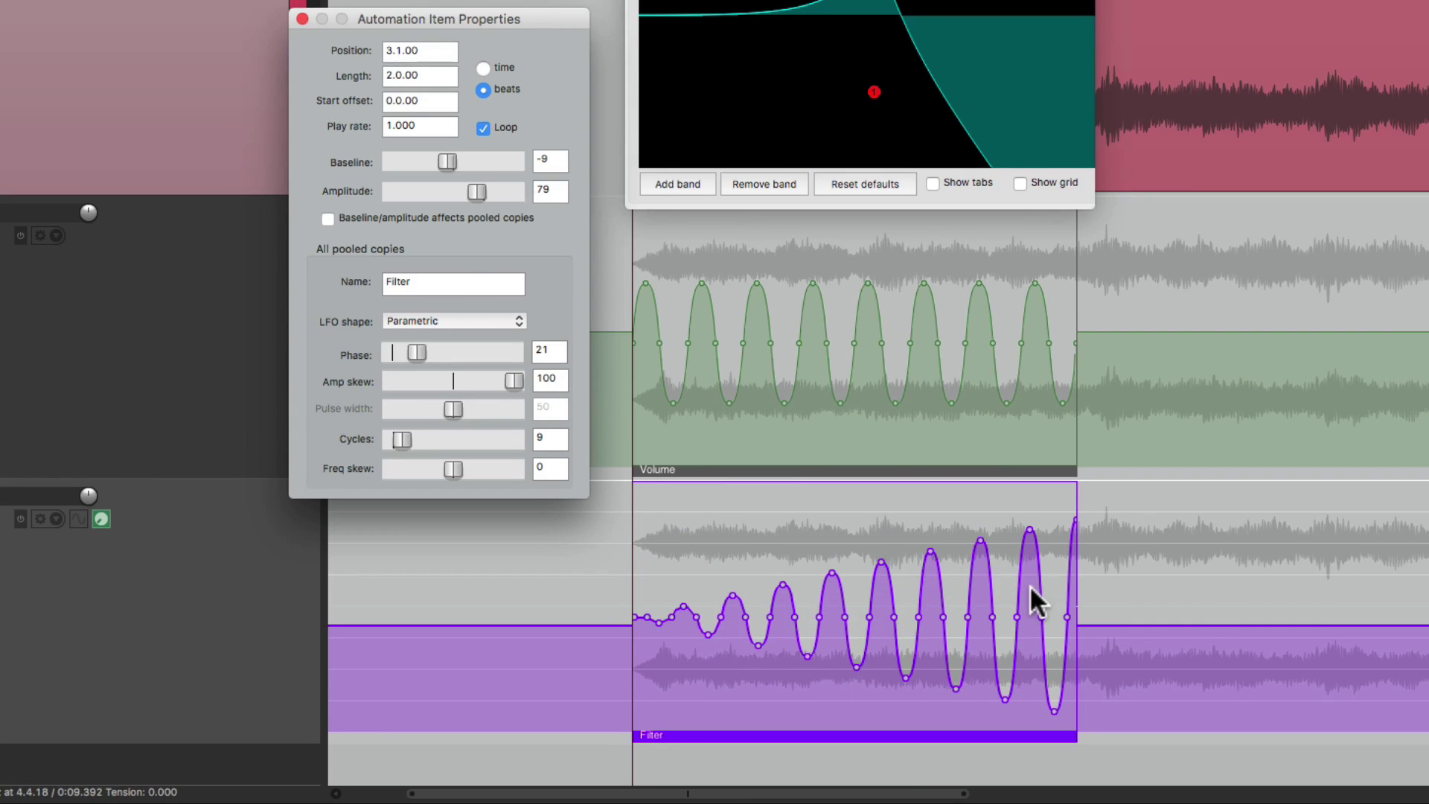
key("space")
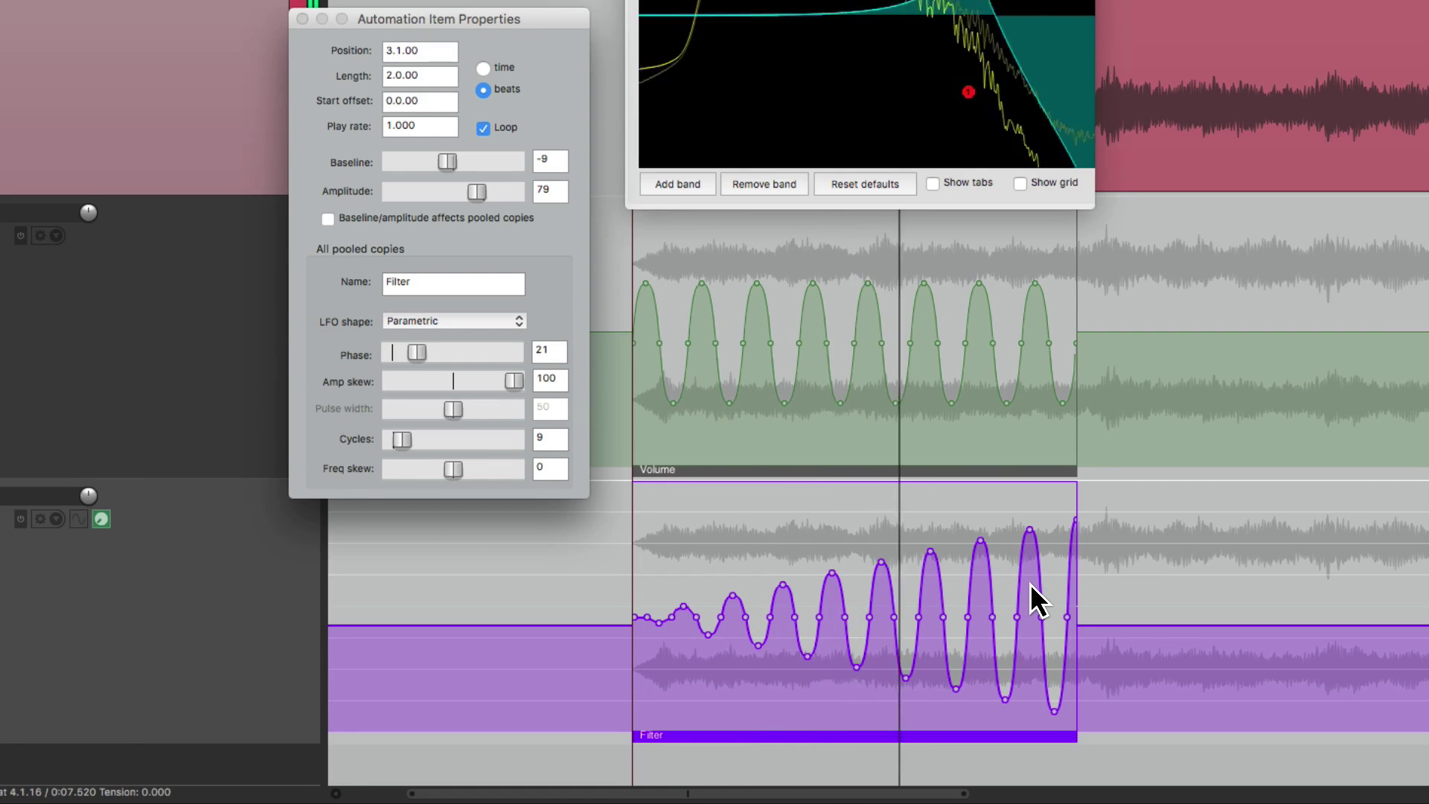
key("space")
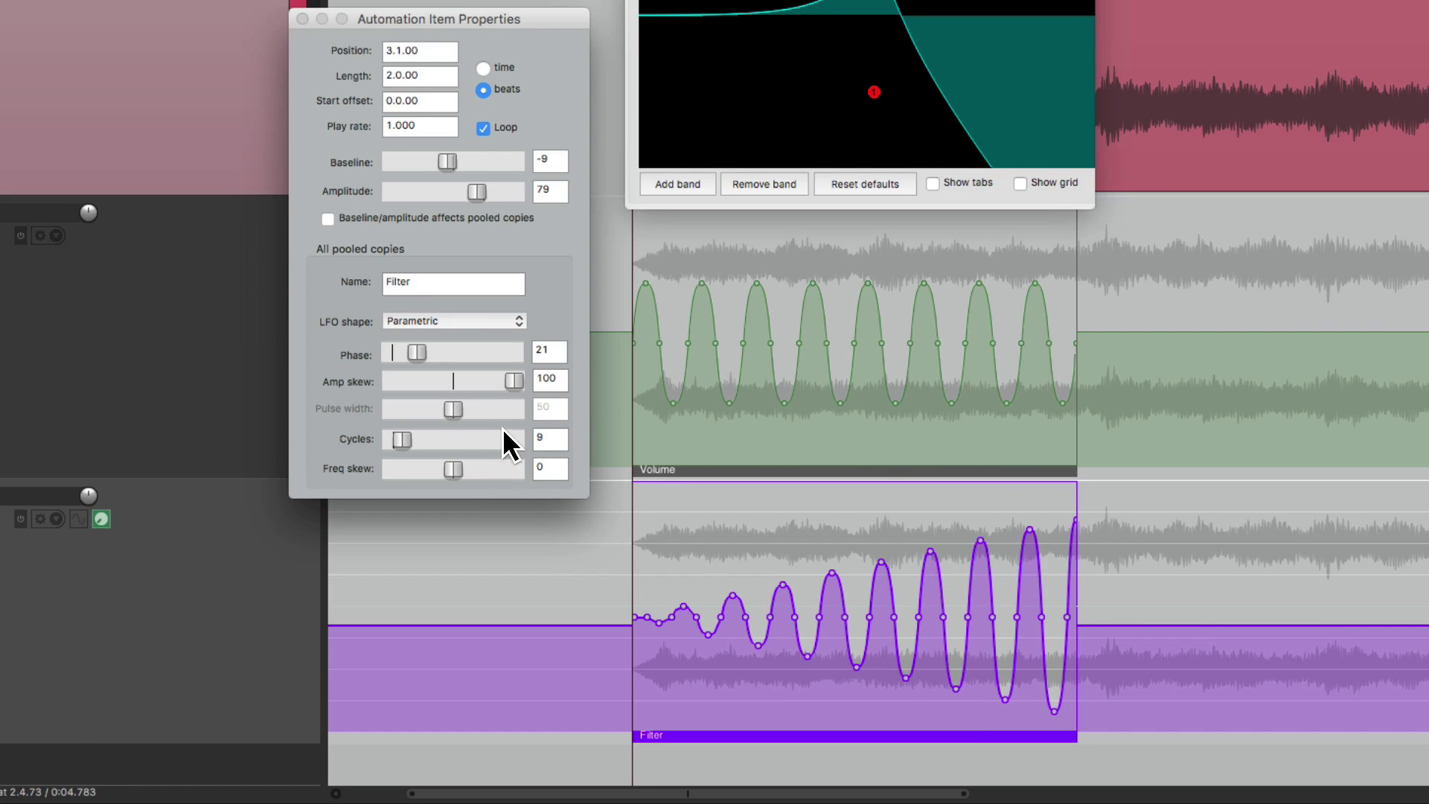
Step: Reset the Filter item's amp skew to 0 and audition its freq skew at -100, ending with it set to 100
double_click(514, 381)
left_click_drag(454, 469, 393, 468)
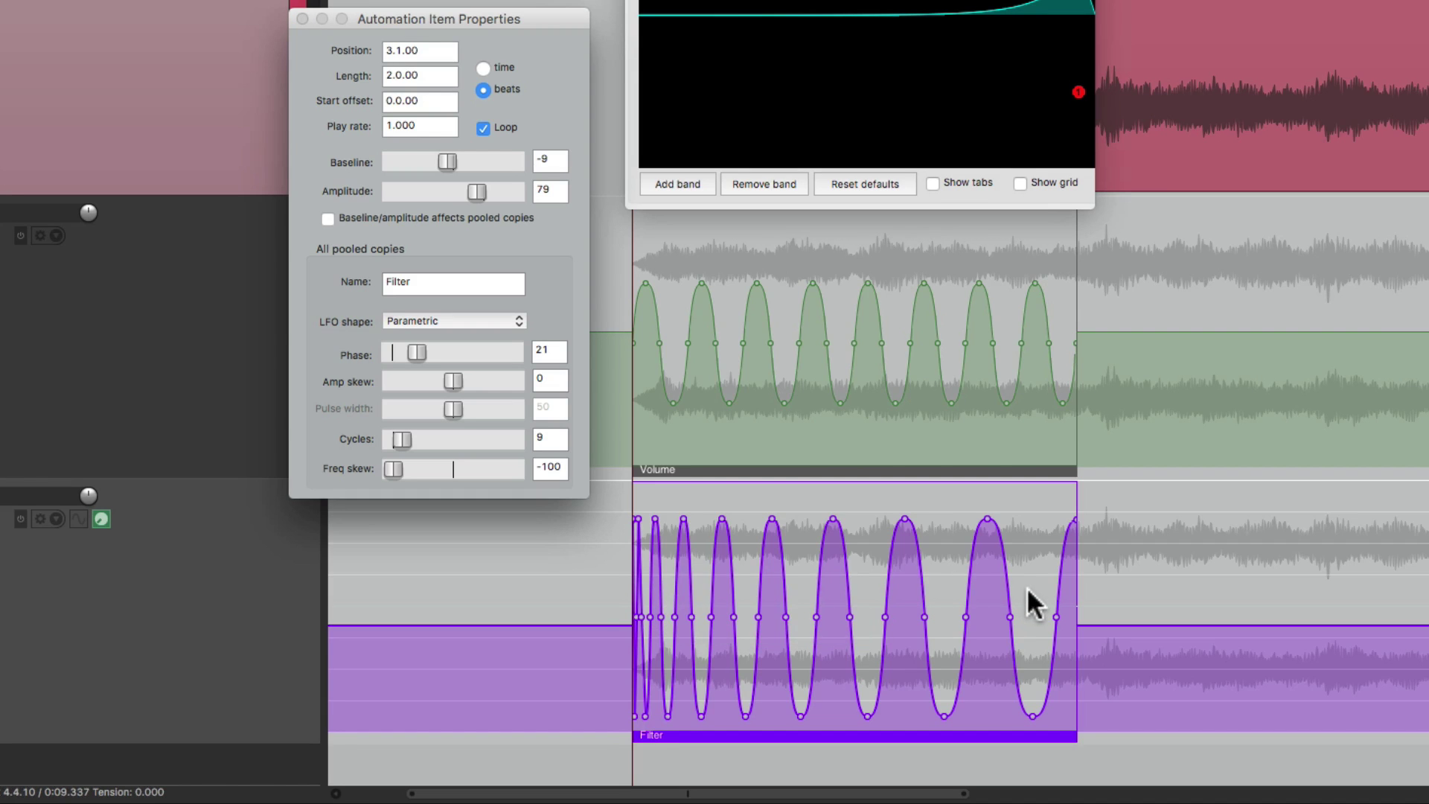
key("space")
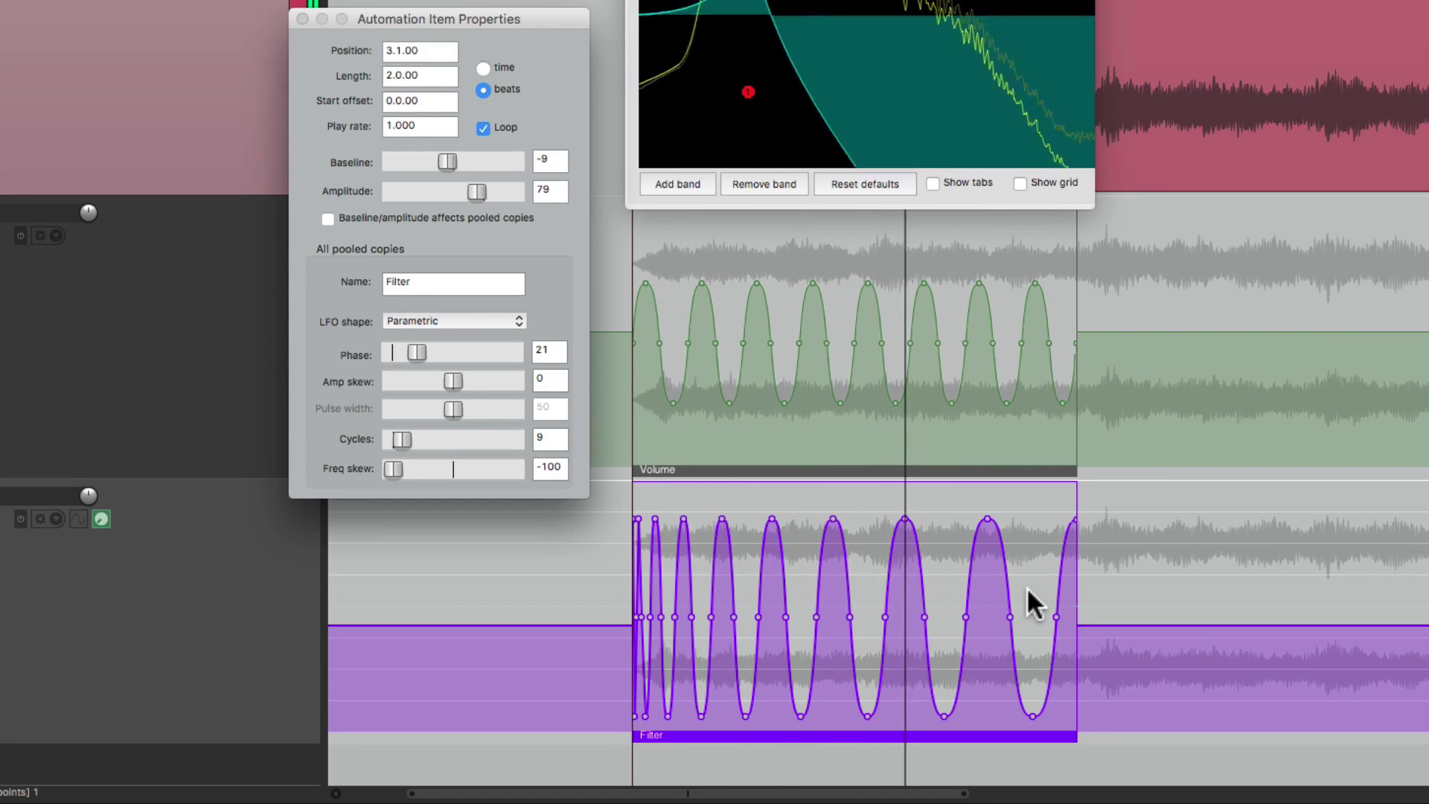
left_click_drag(382, 461, 524, 463)
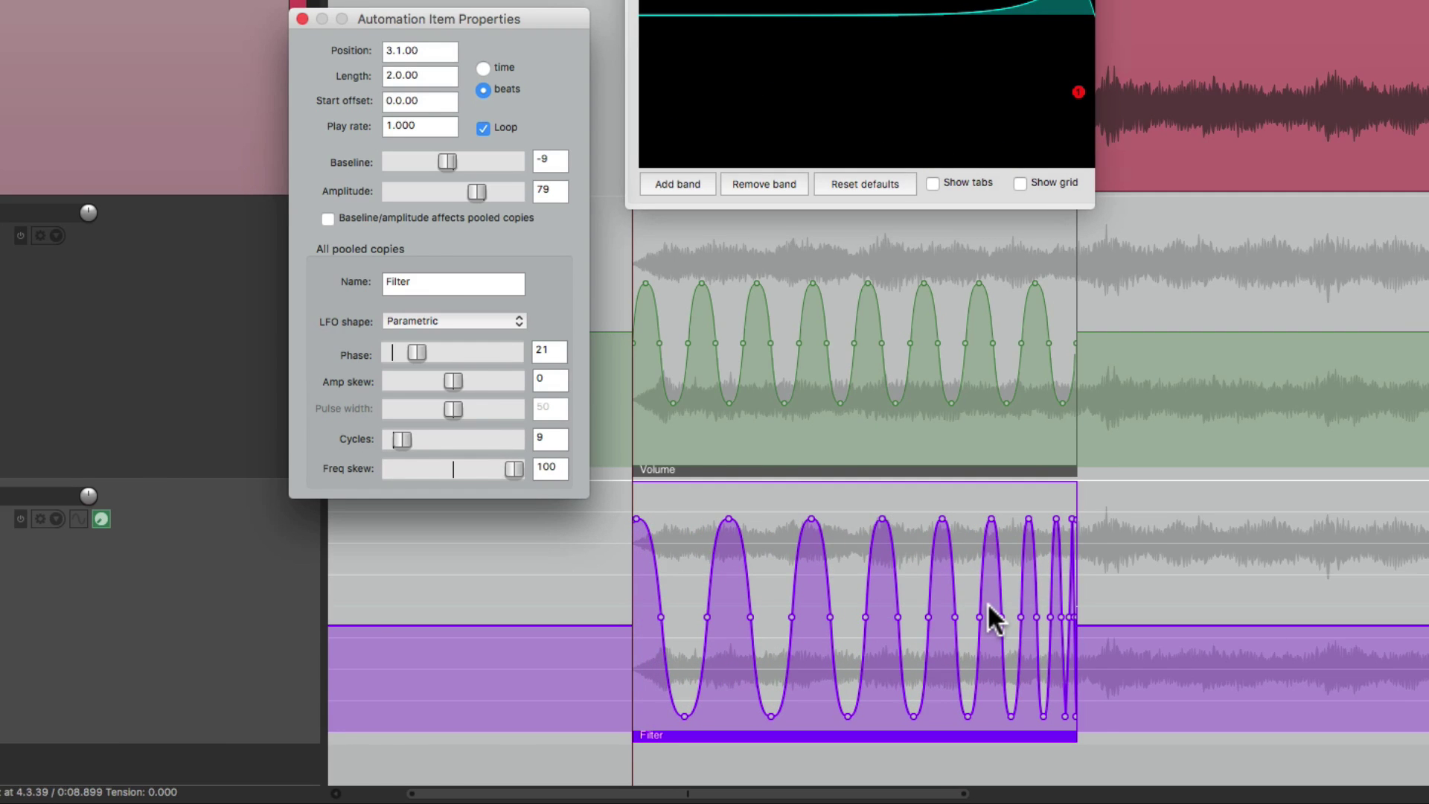
key("space")
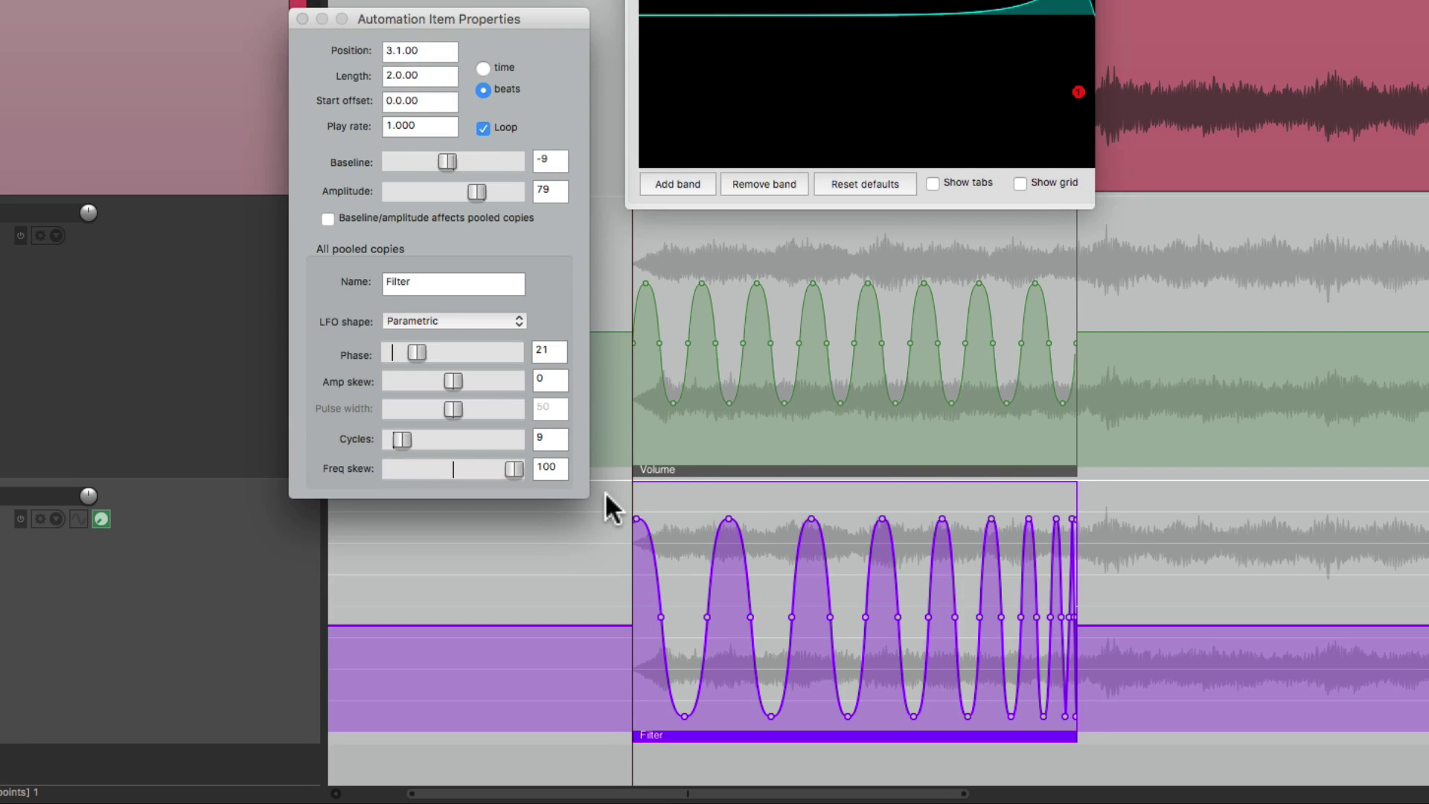
Step: Select the Volume automation item and examine the save and load commands available for it
left_click(661, 468)
right_click(661, 467)
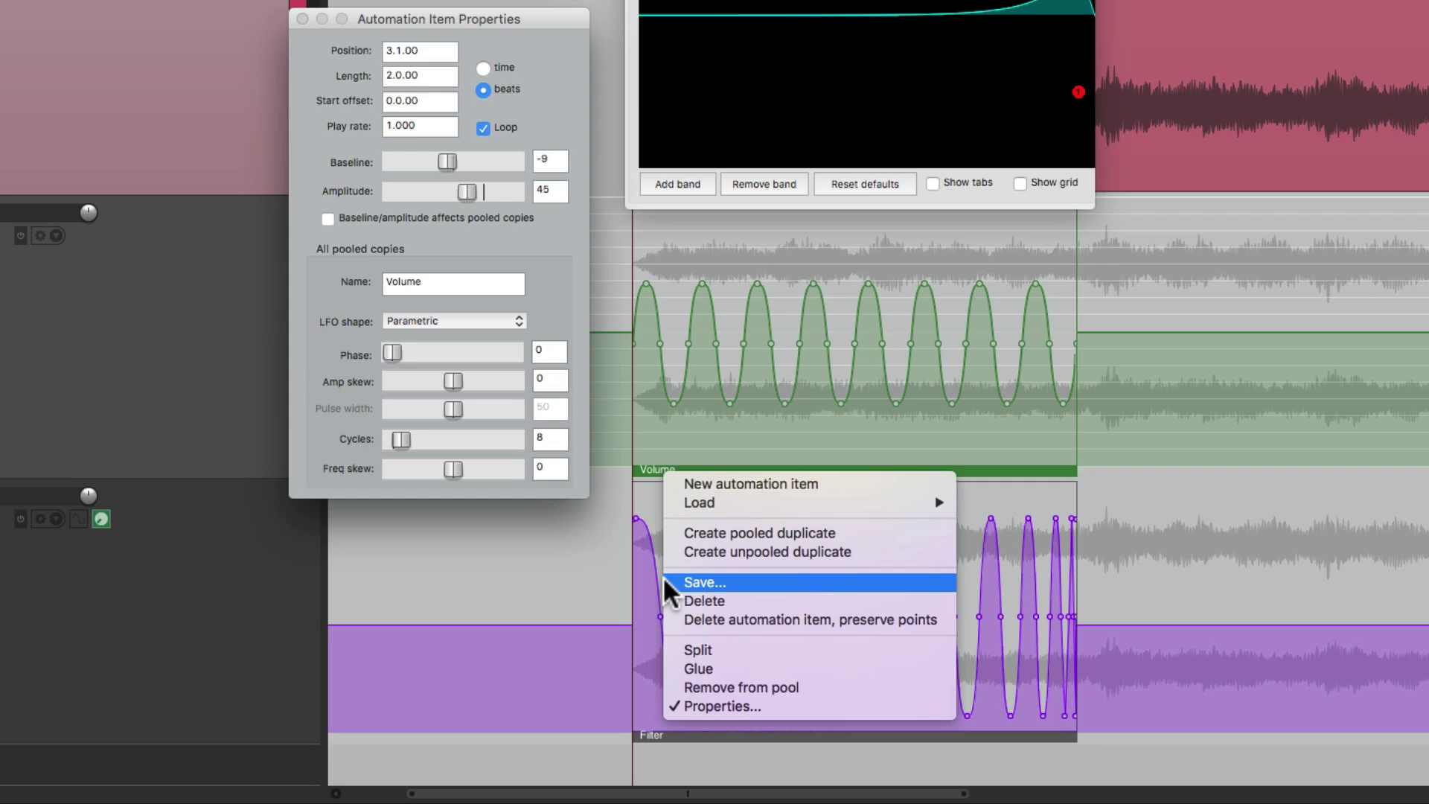
mouse_move(680, 502)
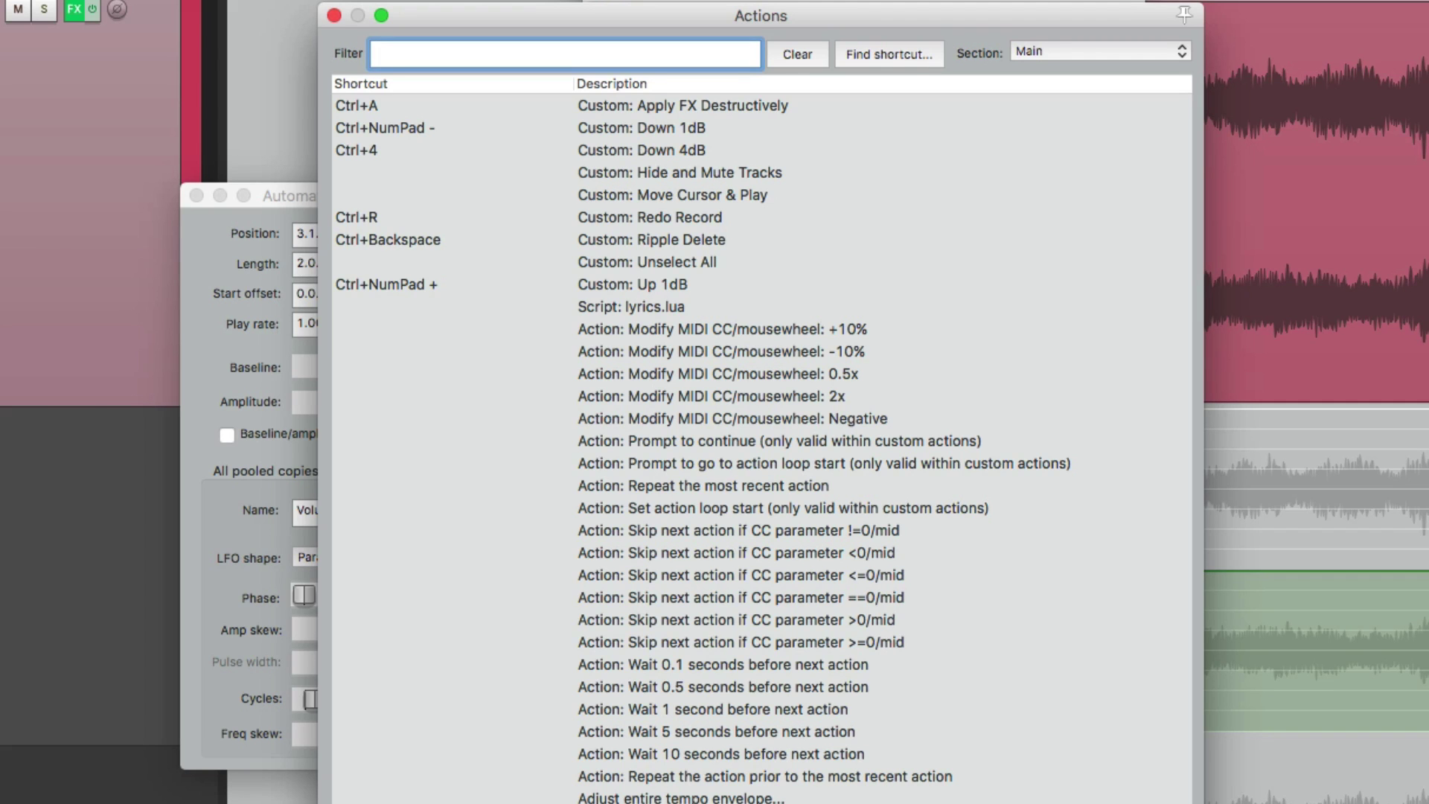
Step: Search the action list for "automation item" and examine the envelope actions for inserting, gluing and duplicating automation items
type("automation item")
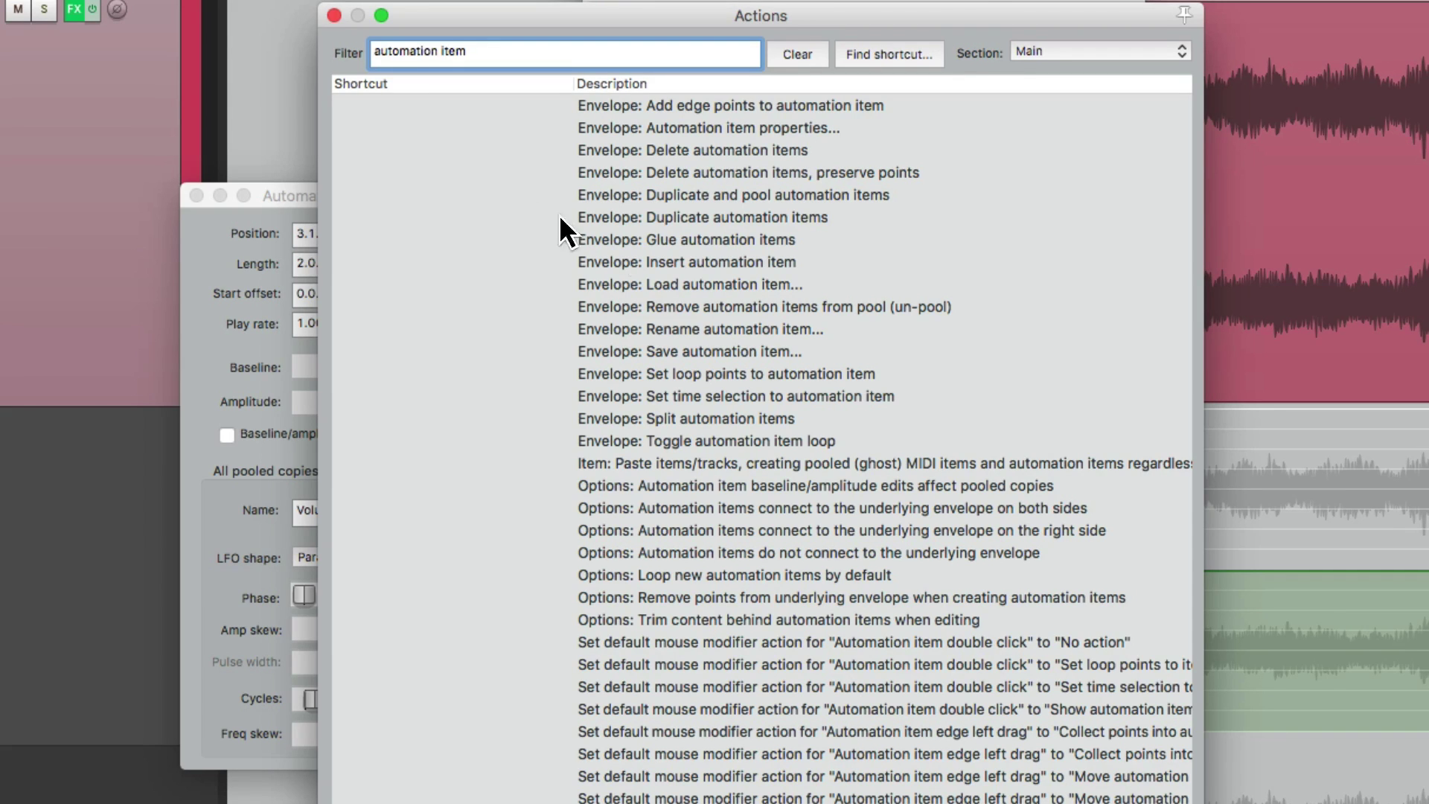
left_click(678, 265)
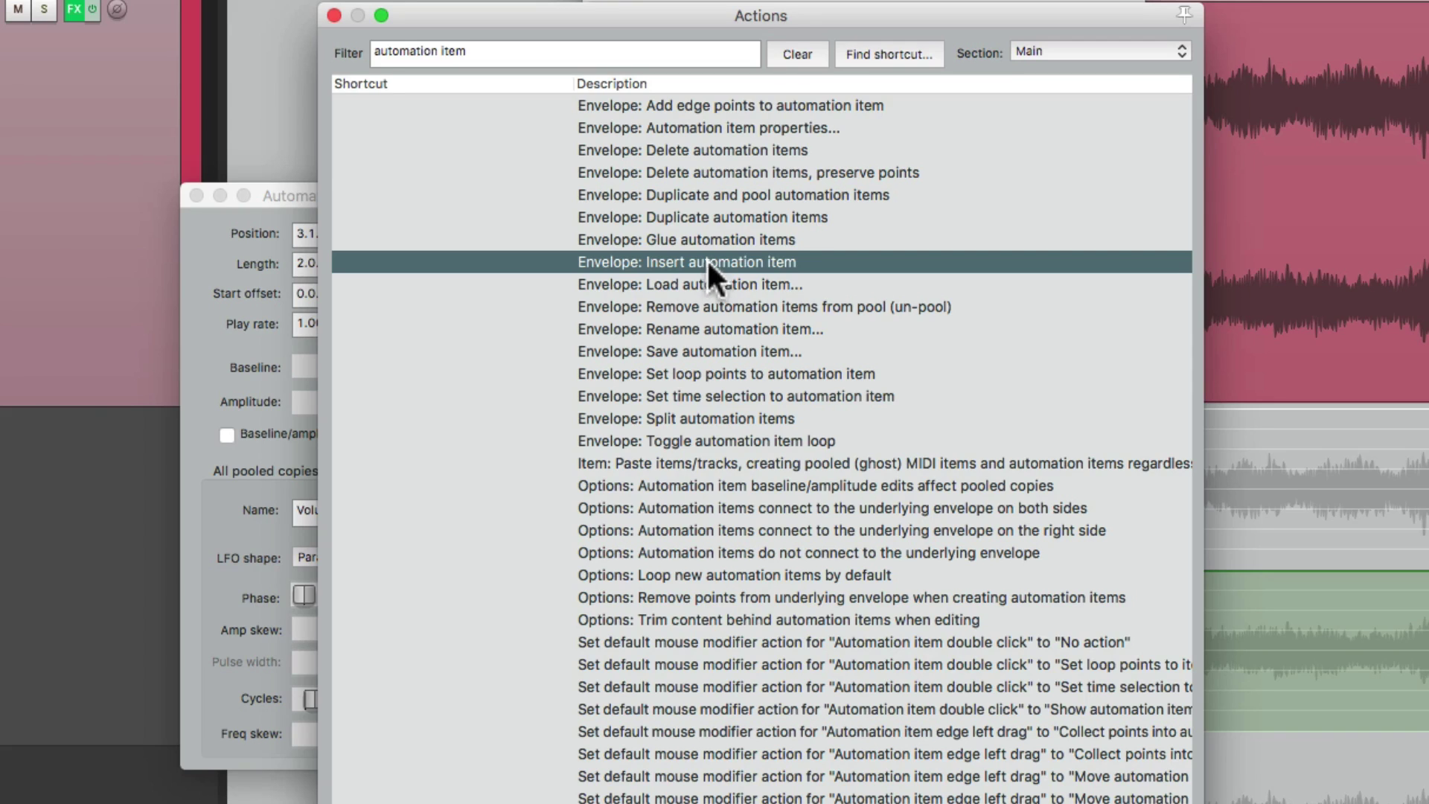
left_click(711, 237)
left_click(737, 215)
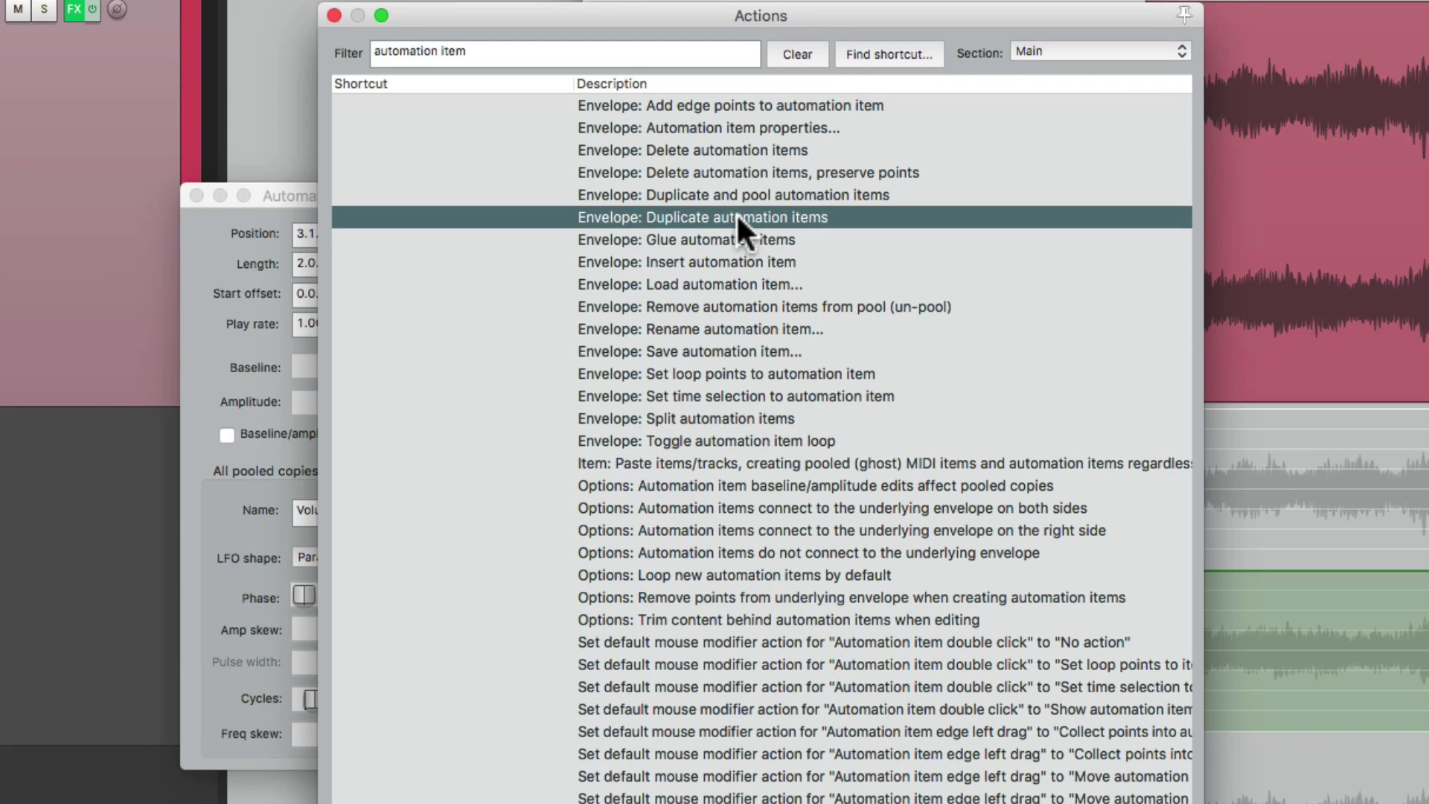